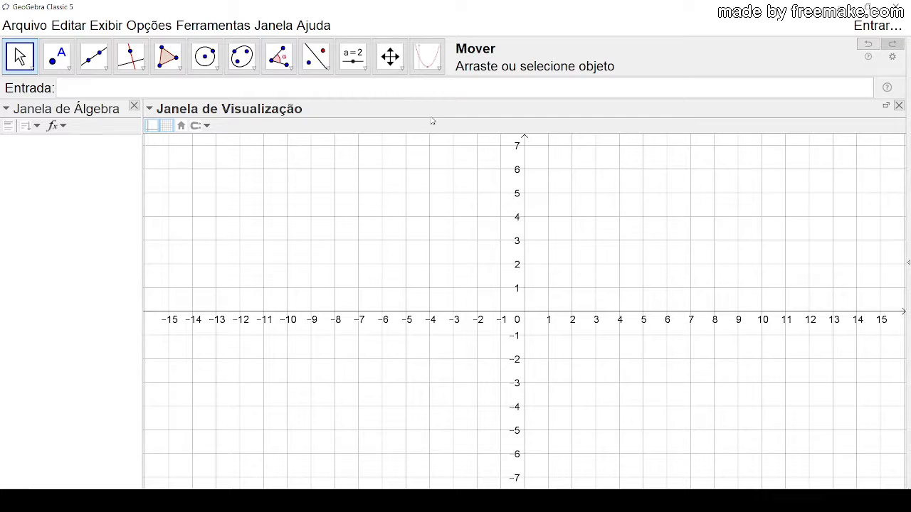
Step: Construct tangent circles with the Circunferência tangente tool from points at about (-7.77, 1.1) and (4.89, 3.64), with radius 6
click(440, 69)
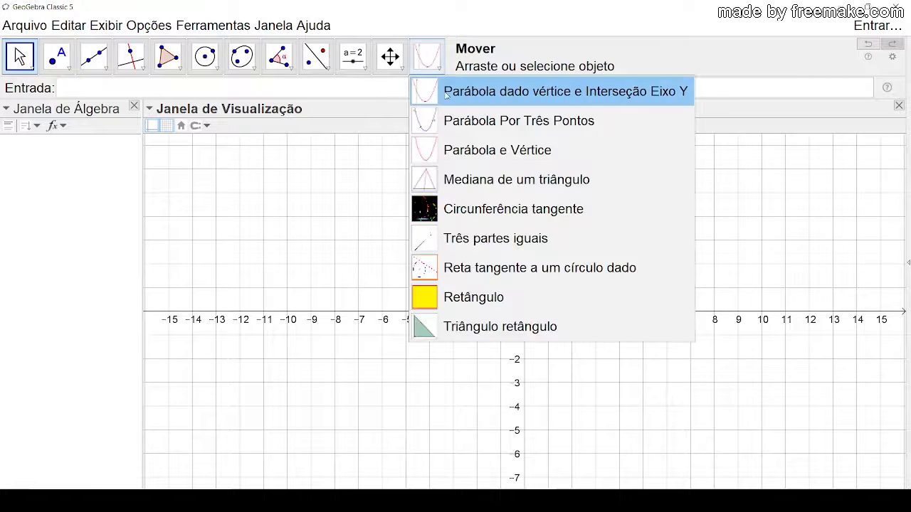
click(508, 214)
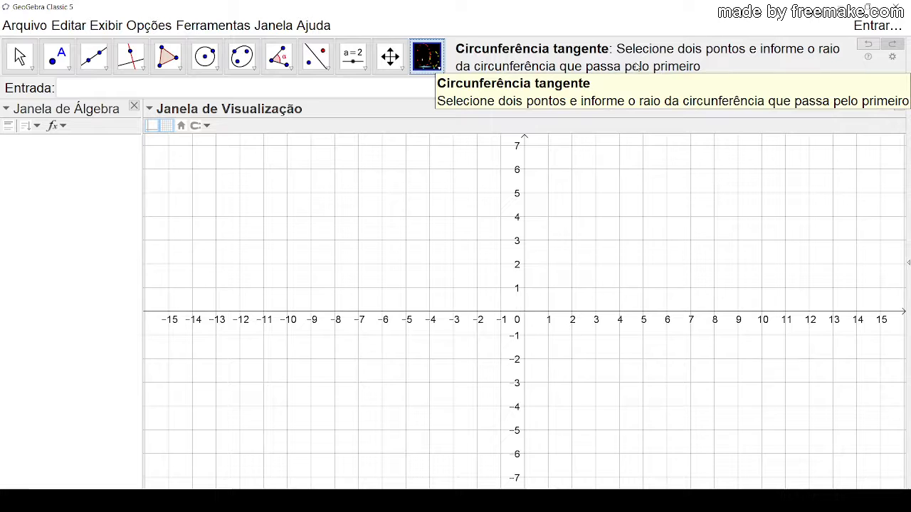
click(340, 285)
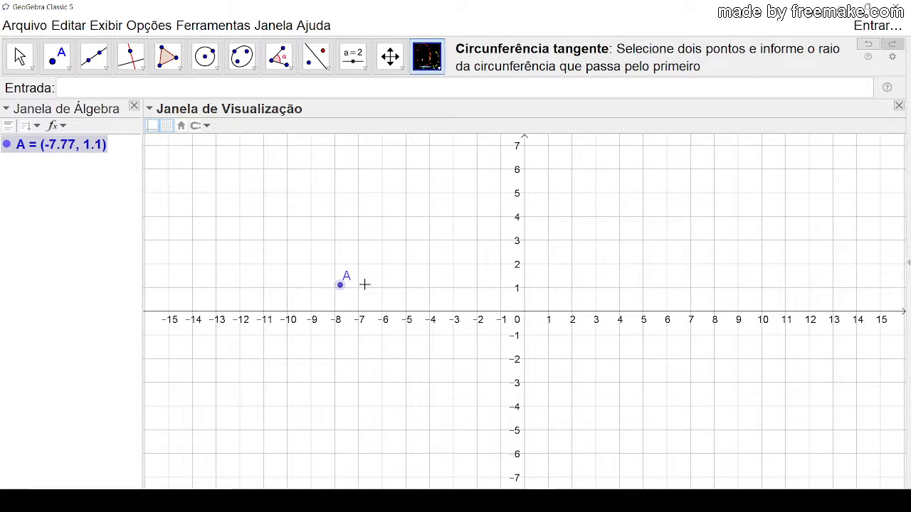
click(641, 225)
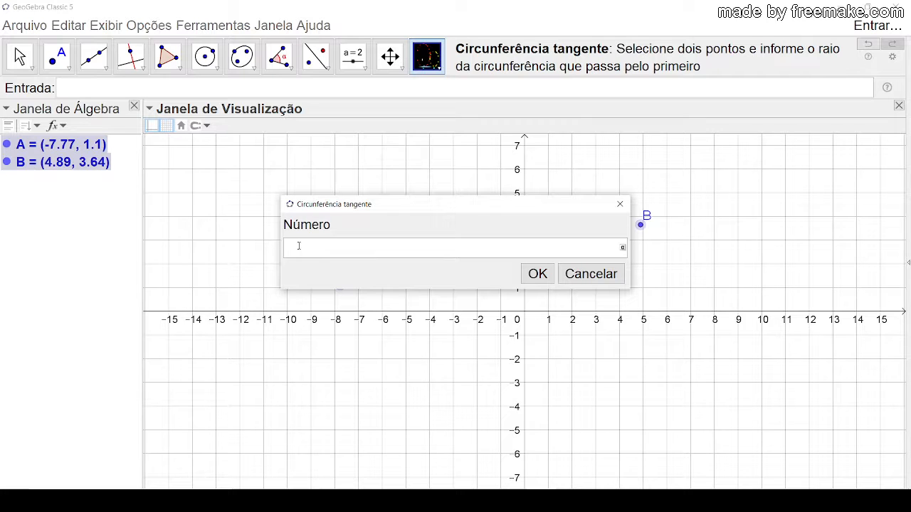
text(6)
key(Return)
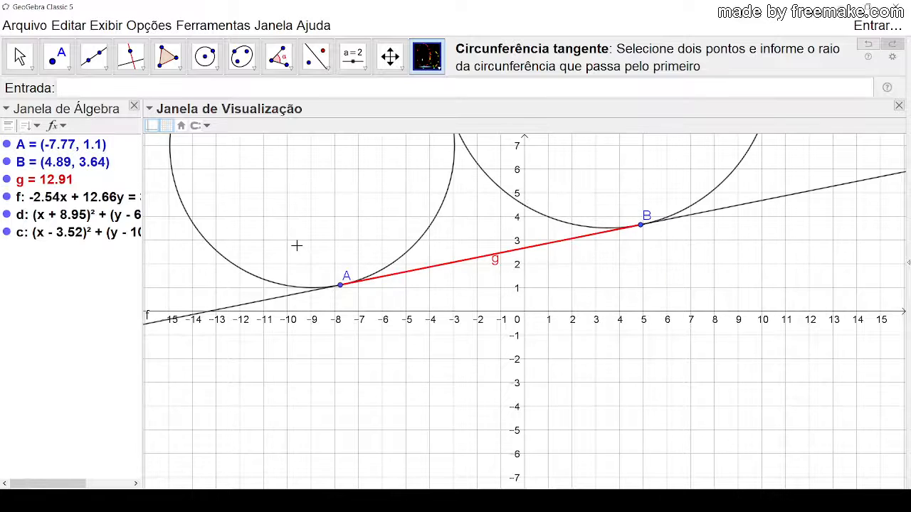
Step: Select circle d with the Move tool and widen the algebra view to read its full equation
click(19, 56)
scroll(636, 298, down, 5)
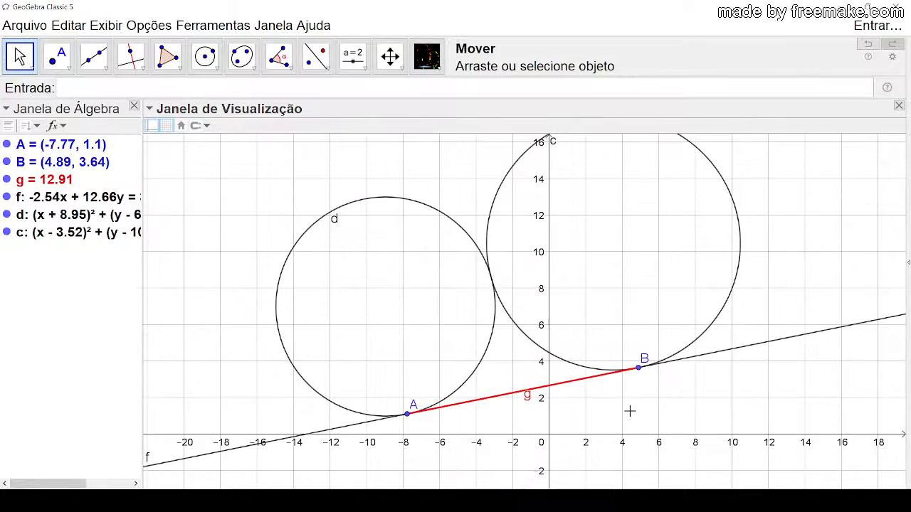
click(369, 202)
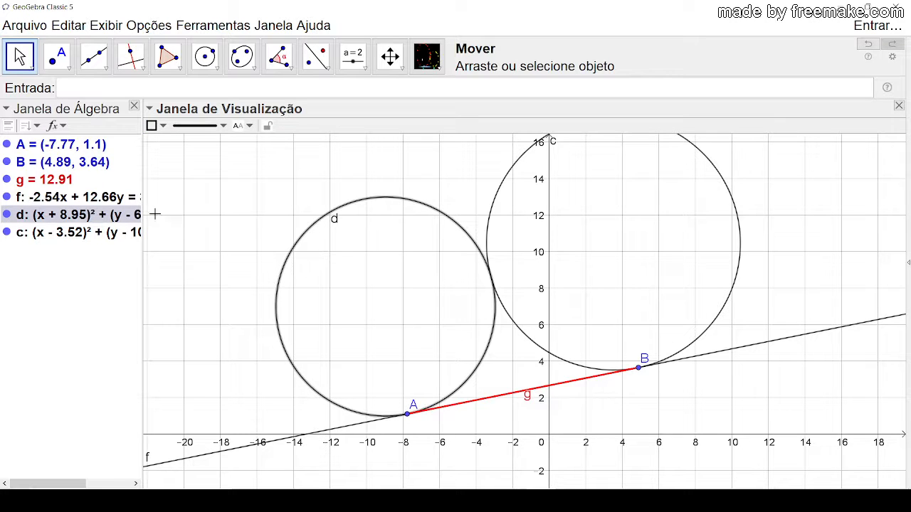
drag(142, 193, 233, 200)
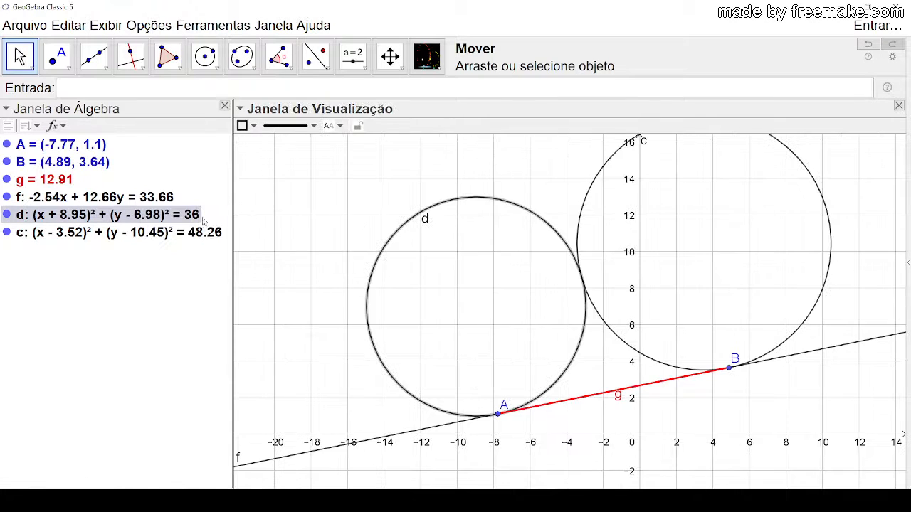
drag(328, 233, 244, 227)
drag(424, 317, 400, 313)
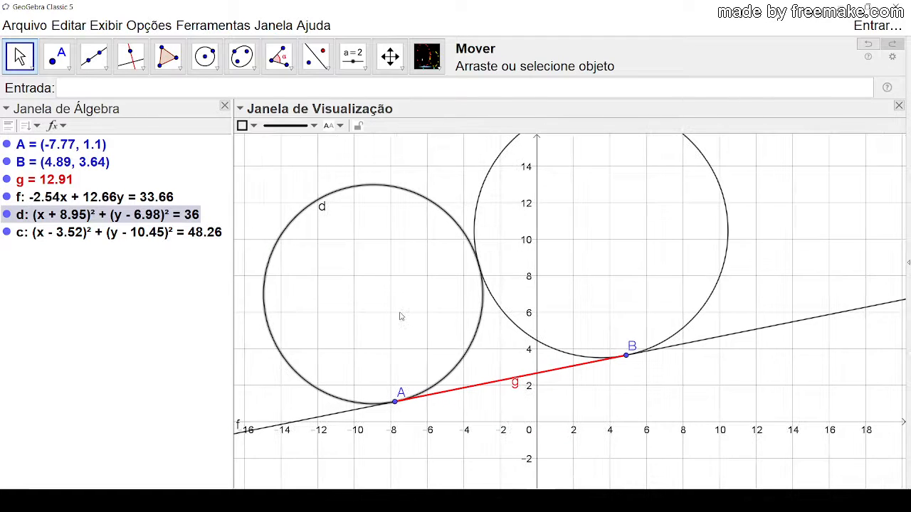
Step: Inspect circle c and the tangent line f by selecting each one, and clear the selection
click(506, 315)
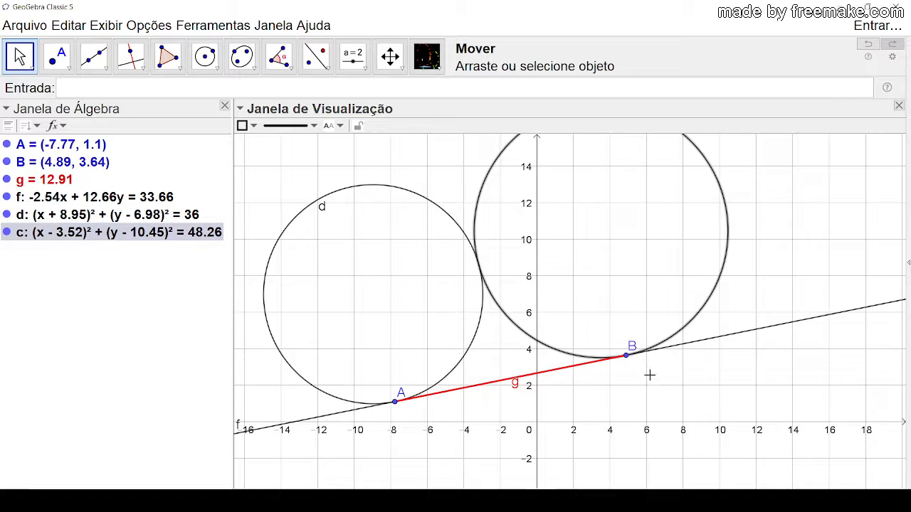
click(676, 346)
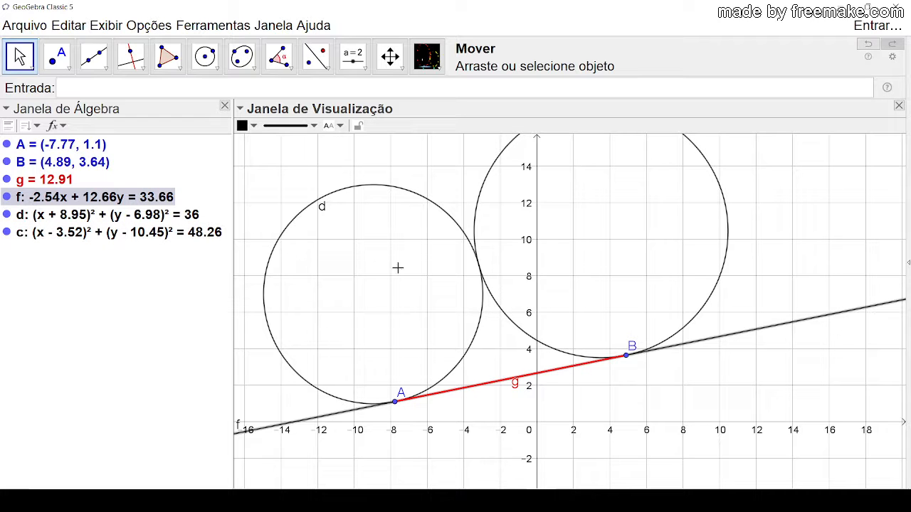
click(612, 378)
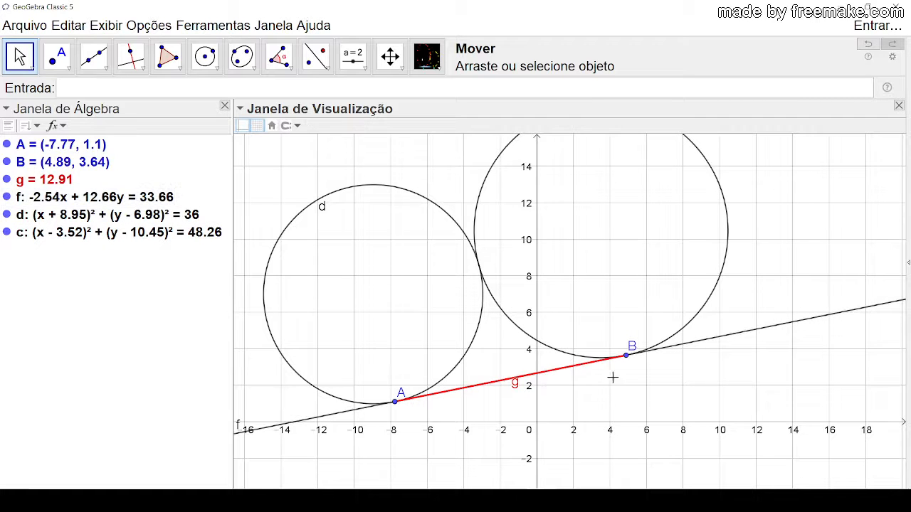
Step: Move point B to about (3.57, 1.43) and point A to (-10, 6)
scroll(673, 316, down, 2)
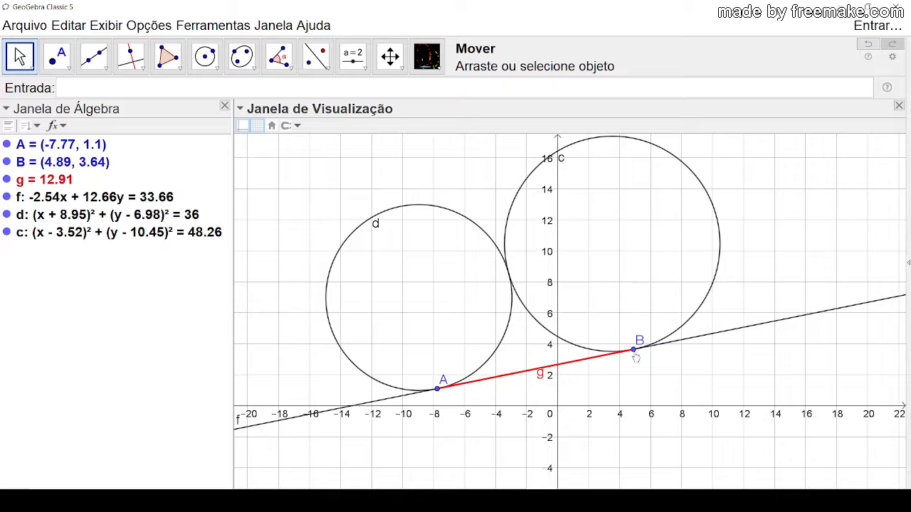
drag(633, 349, 614, 384)
click(437, 390)
drag(437, 390, 403, 312)
click(478, 382)
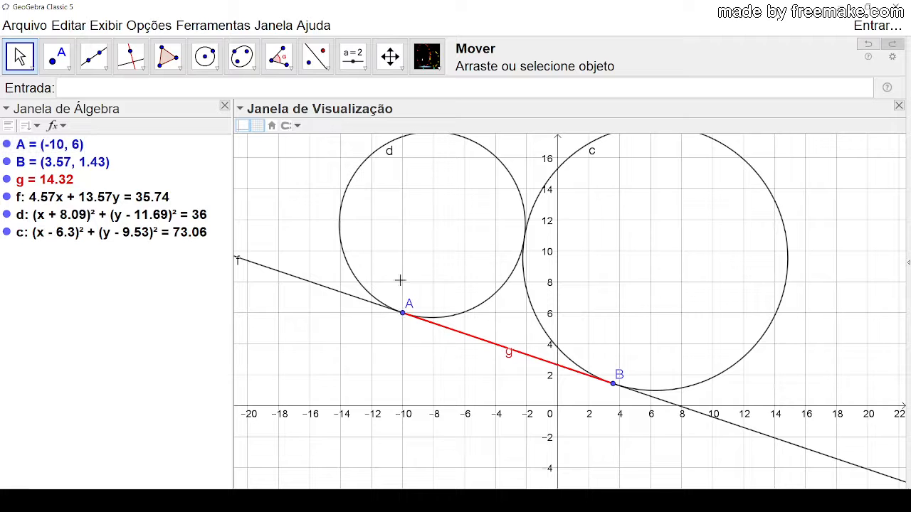
Step: Move point B to (0, 6), level with A, and check the equation of the circle tangent at B
drag(303, 197, 317, 229)
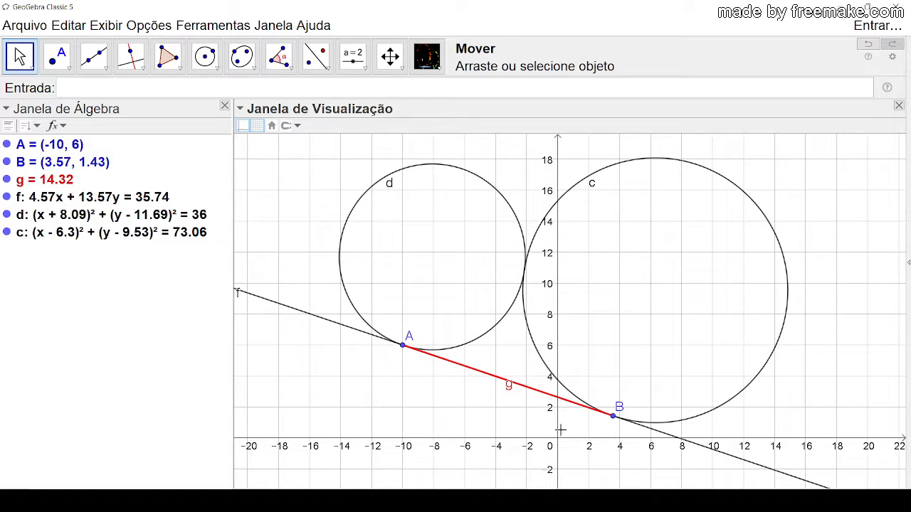
drag(510, 387, 510, 393)
click(511, 392)
click(513, 392)
drag(611, 419, 558, 347)
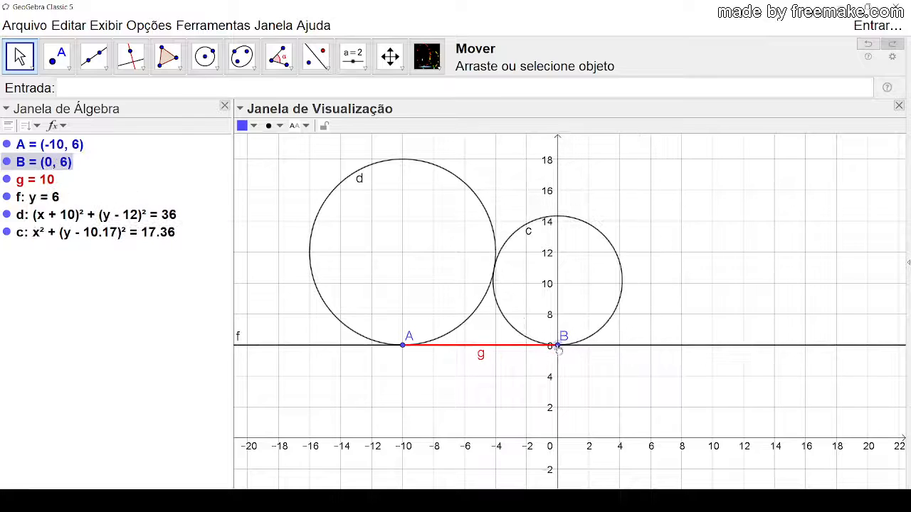
click(595, 232)
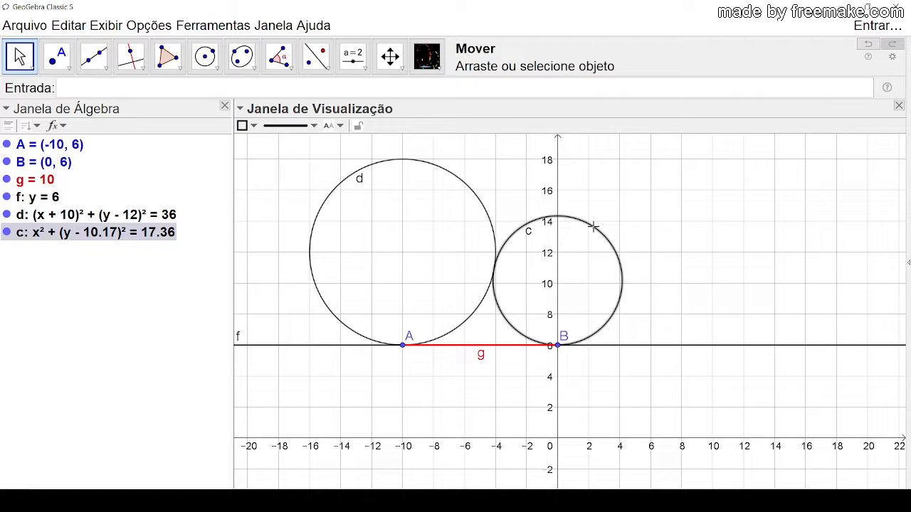
click(645, 322)
Step: Move point B to about (2.38, 5.9) and check the equation of the circle tangent at A
drag(560, 349, 594, 347)
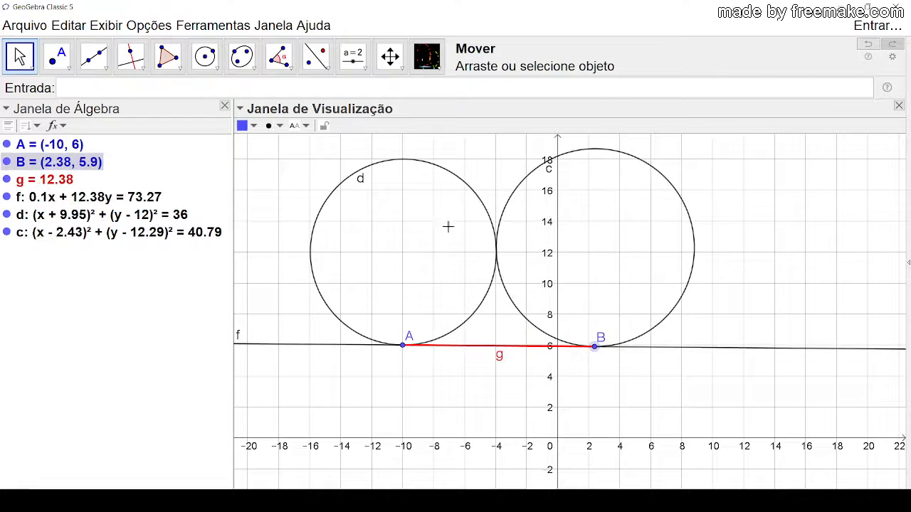
click(410, 161)
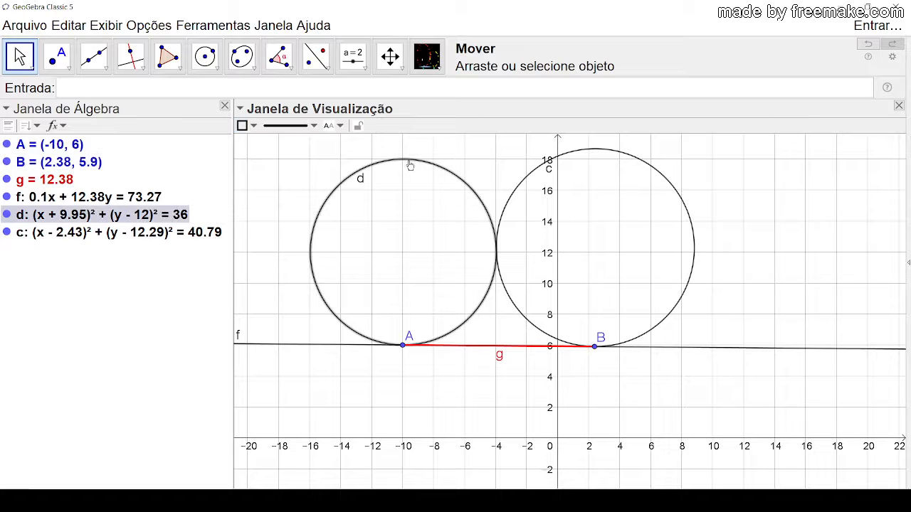
click(383, 197)
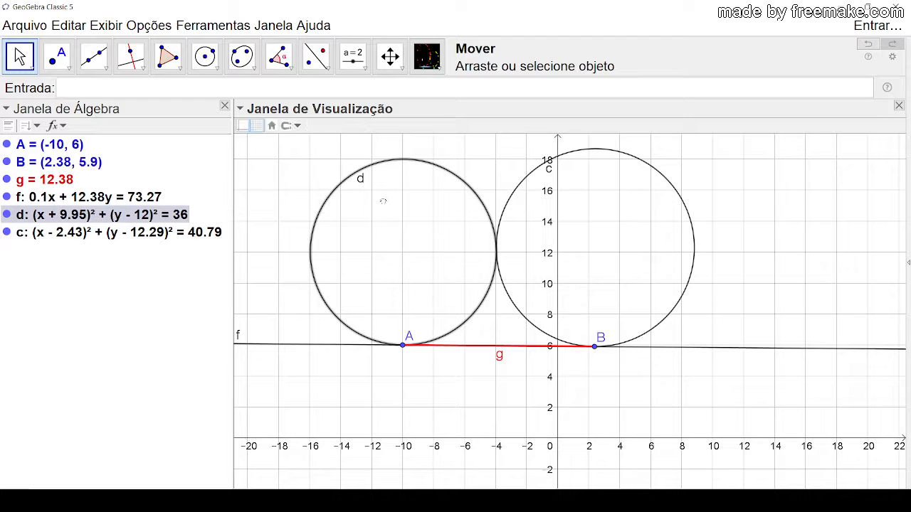
click(371, 165)
click(374, 272)
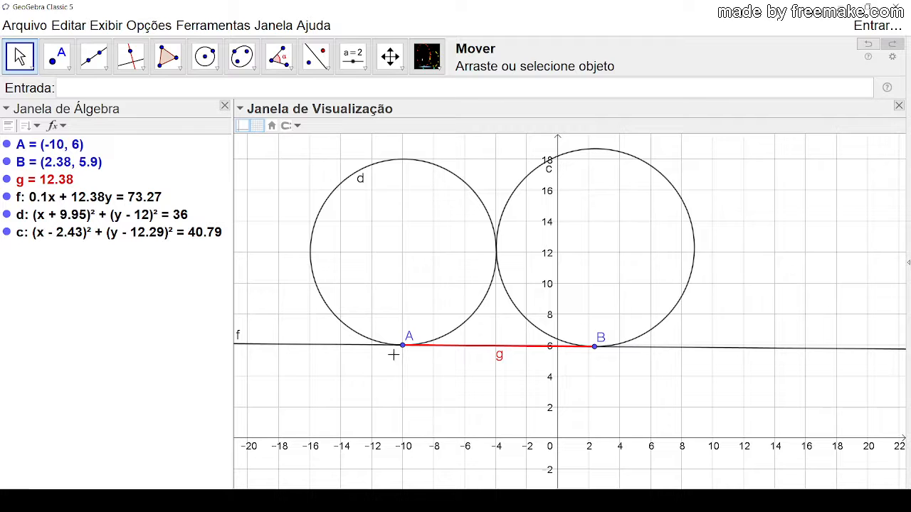
Step: Reposition points A and B several times, ending with A at about (-12.49, 7.09) and B at about (2.75, 10.43)
drag(404, 347, 373, 375)
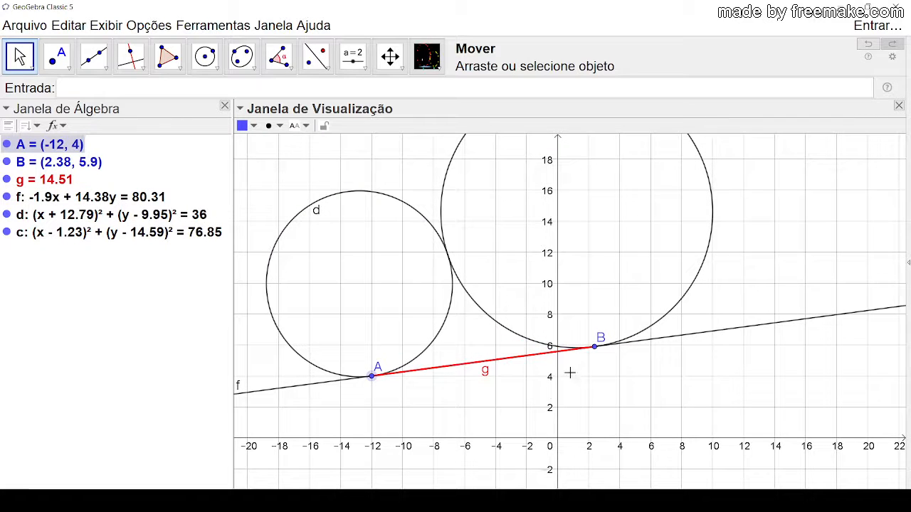
drag(594, 348, 714, 439)
drag(371, 376, 366, 324)
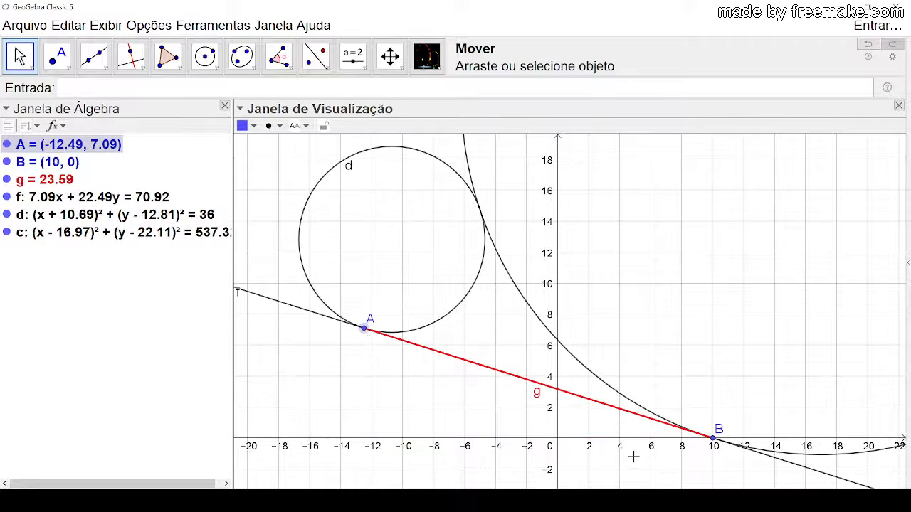
click(712, 427)
drag(712, 427, 600, 277)
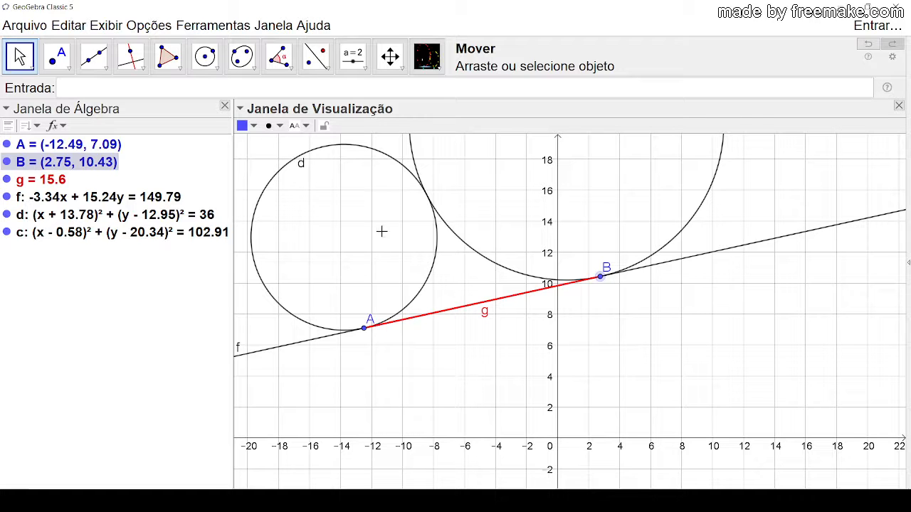
Step: Select the circles, points and segment of the test construction together and delete them
drag(476, 197, 533, 305)
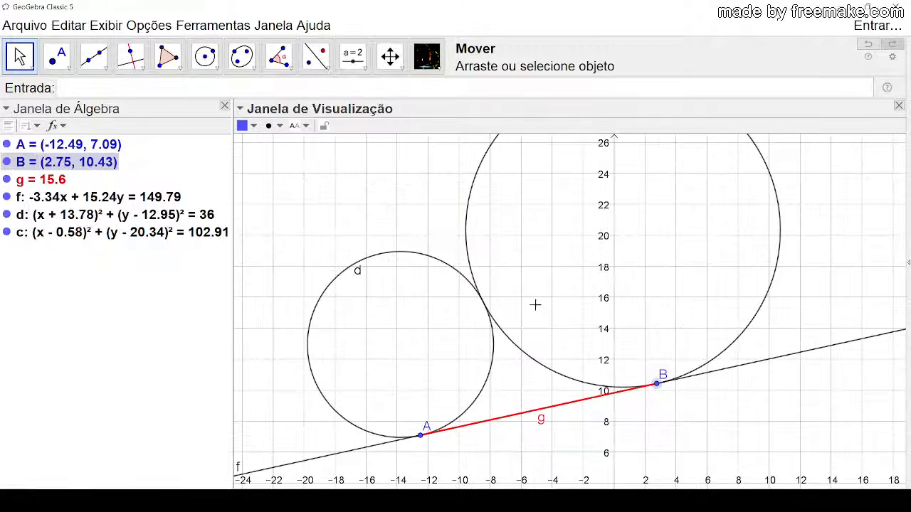
click(402, 257)
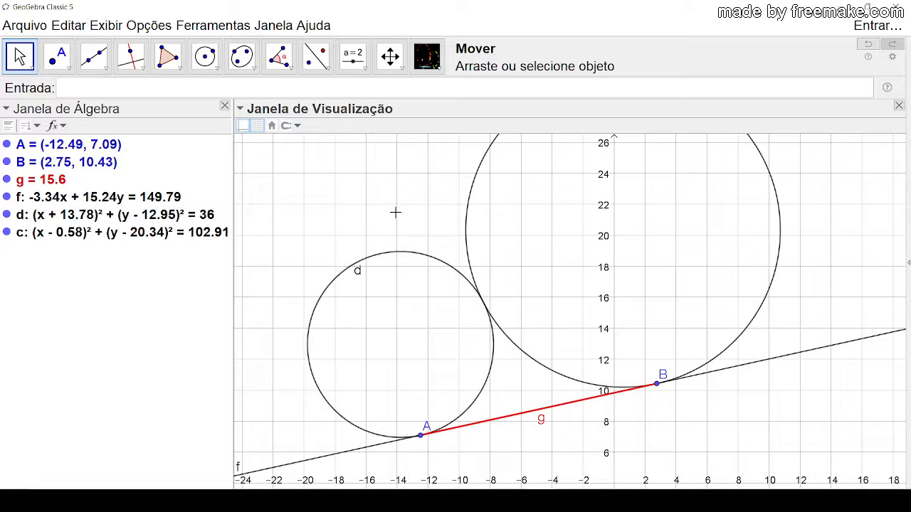
drag(320, 198, 782, 439)
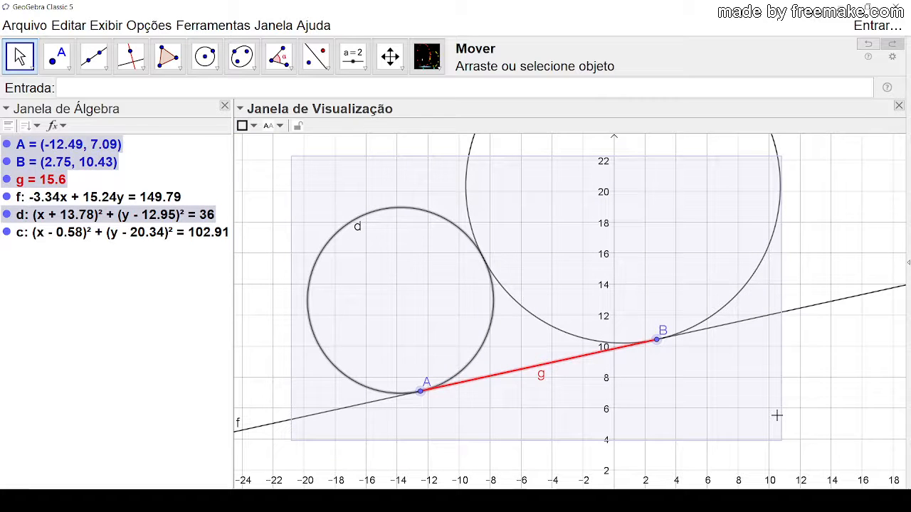
key(Delete)
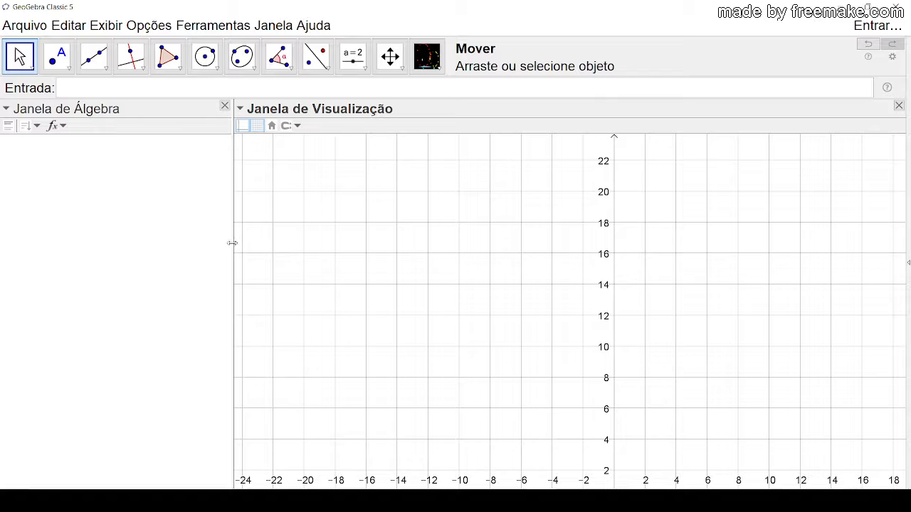
Step: Open the Circunferência tangente tool's construction from the tool manager and maximize its window
key(Down)
key(Down)
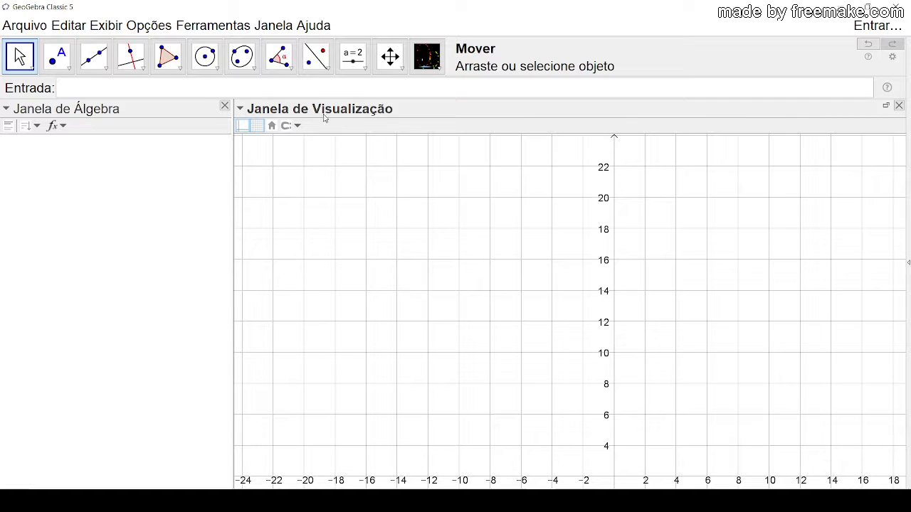
click(229, 36)
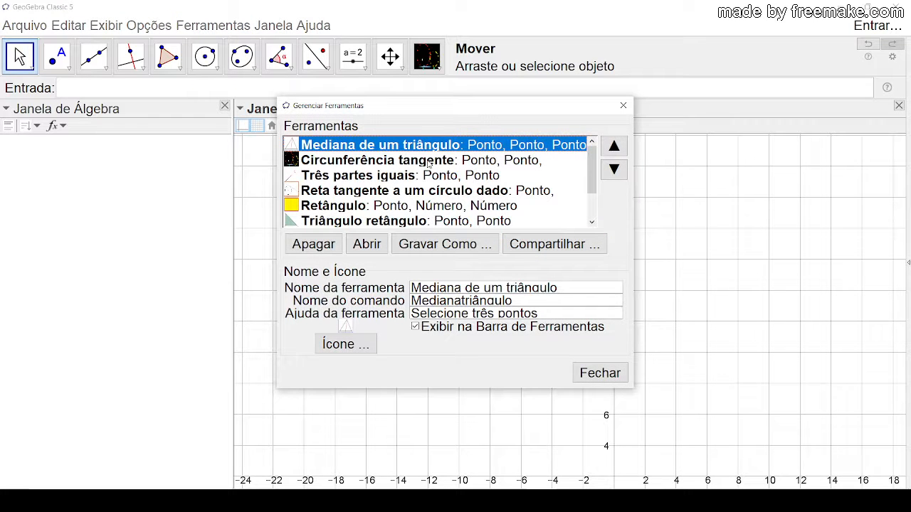
click(429, 164)
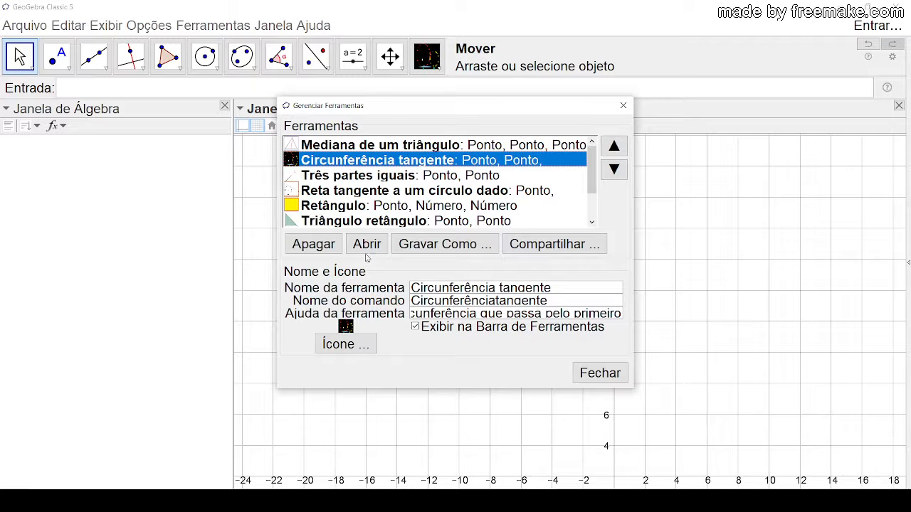
click(366, 244)
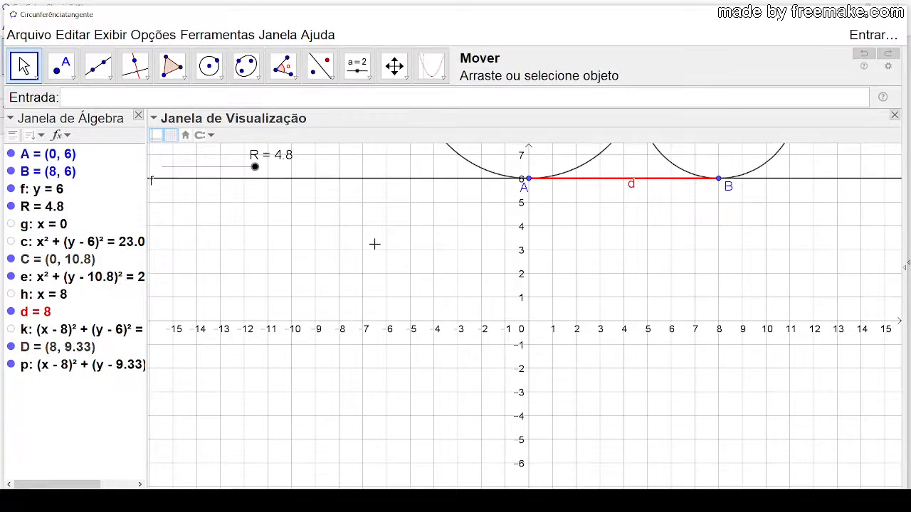
click(866, 9)
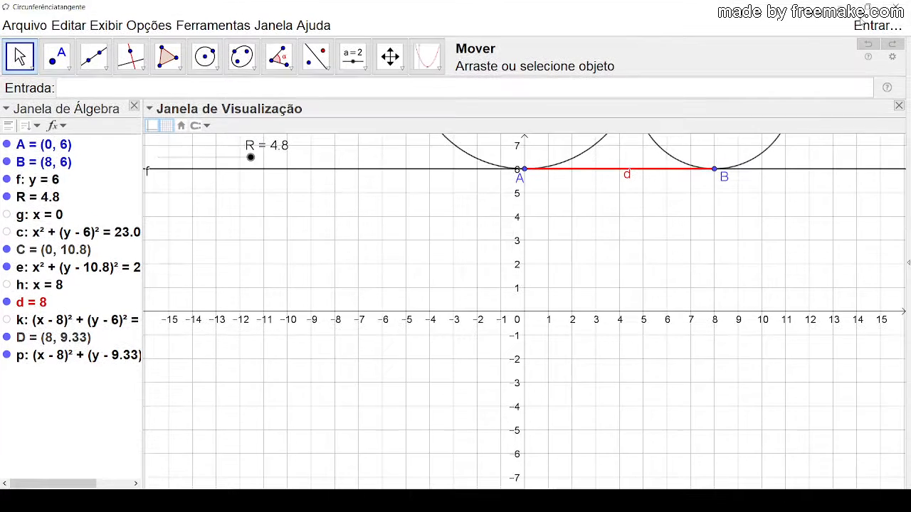
Step: Set the radius slider R to 5 with both tangent circles in view
drag(430, 238, 423, 423)
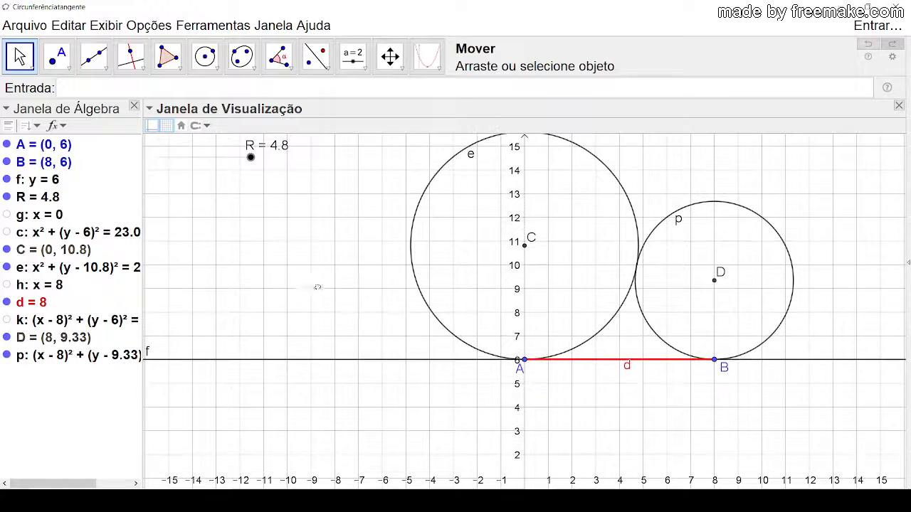
drag(317, 287, 264, 254)
click(205, 162)
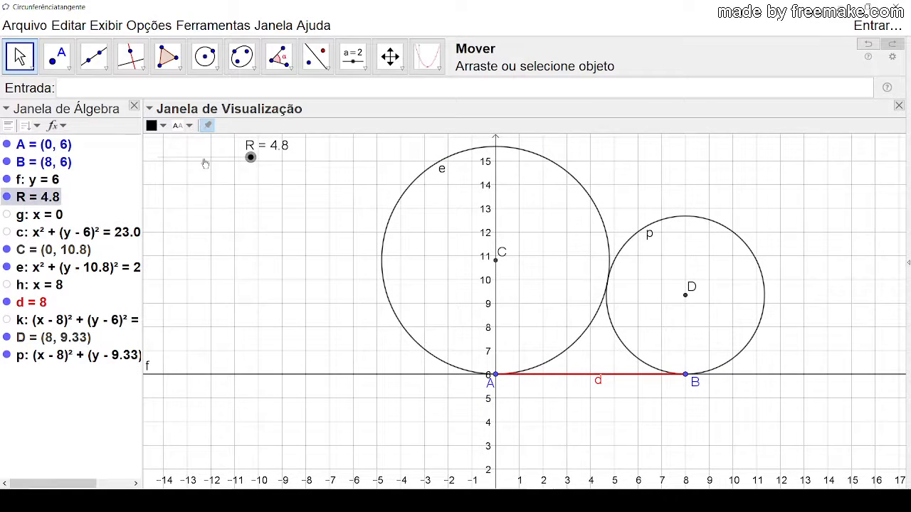
mouse_move(250, 157)
mouse_down()
mouse_move(235, 156)
mouse_move(245, 165)
mouse_move(252, 157)
mouse_up()
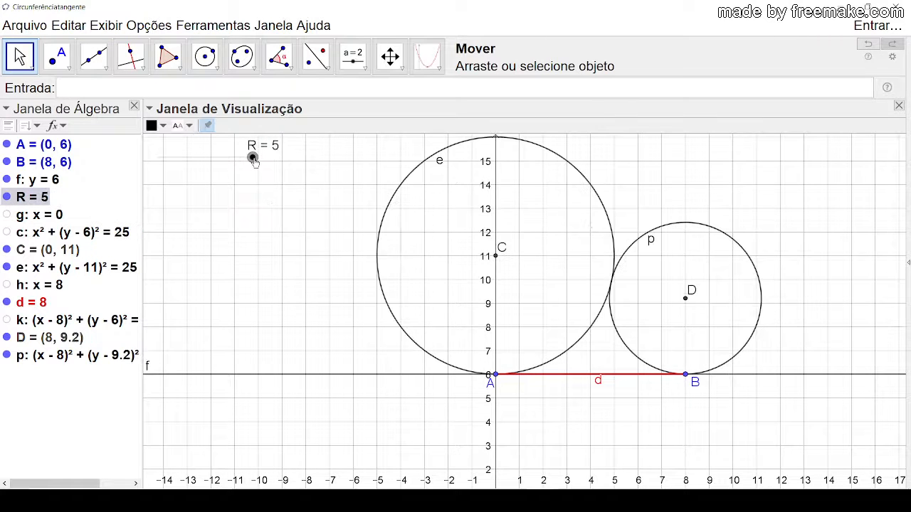
drag(276, 196, 281, 195)
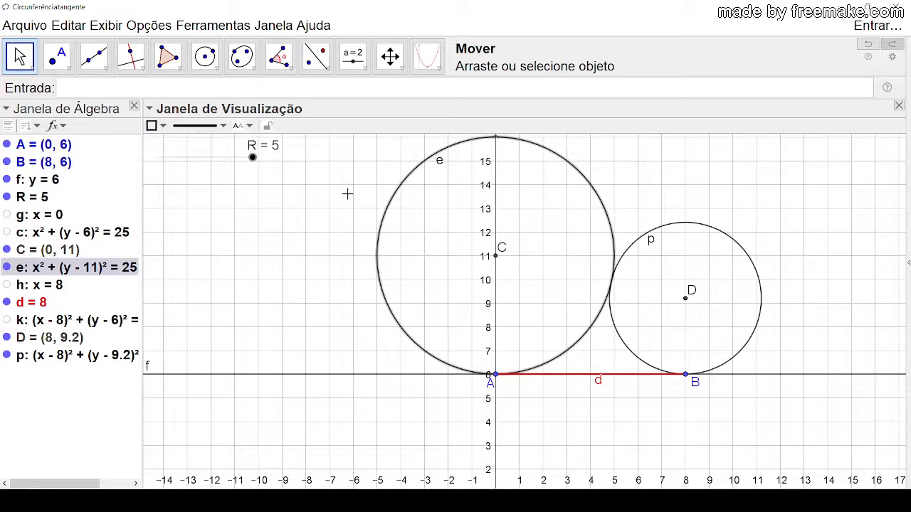
drag(313, 221, 259, 237)
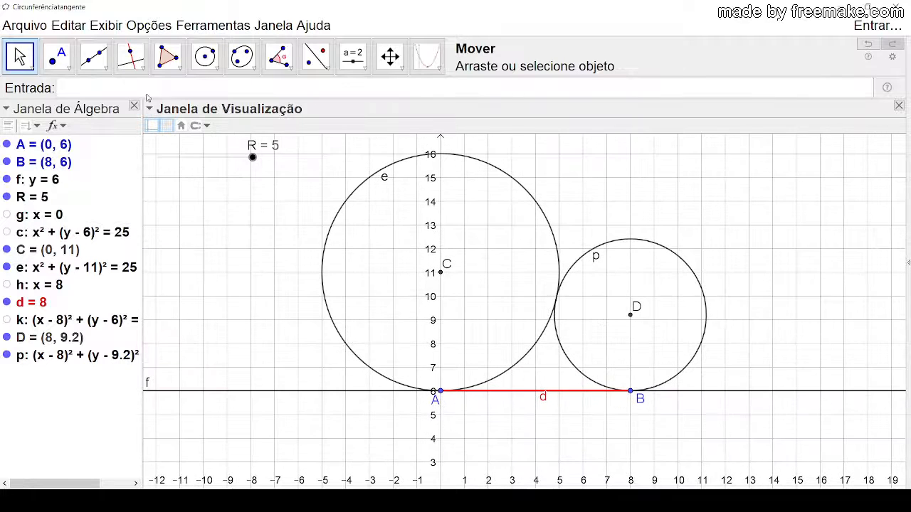
Step: Display the Protocolo de Construção, widen it to make its columns readable, and review its entries through Círculo p
click(107, 26)
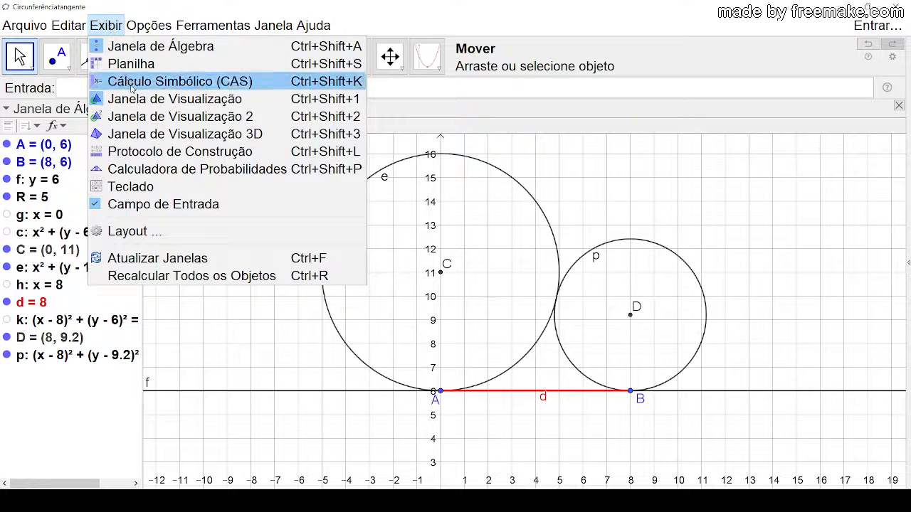
click(173, 156)
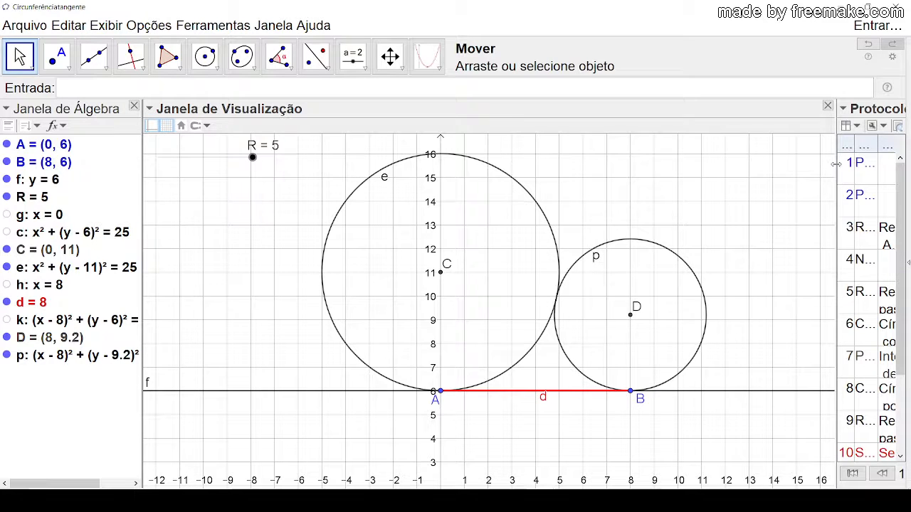
drag(836, 163, 488, 184)
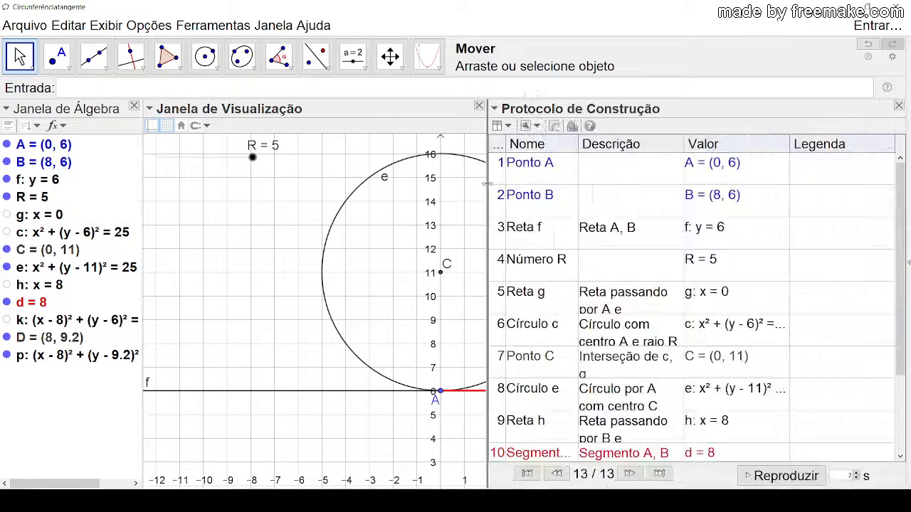
scroll(900, 228, down, 1)
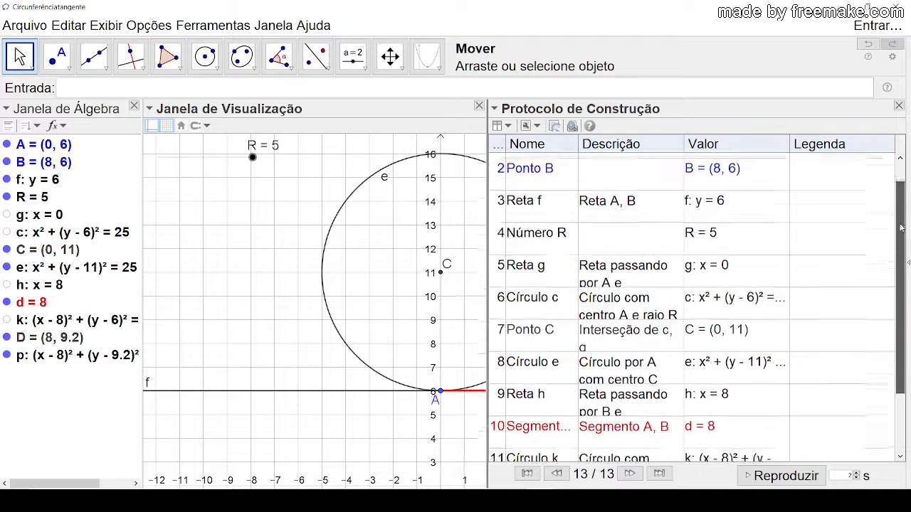
scroll(901, 228, down, 3)
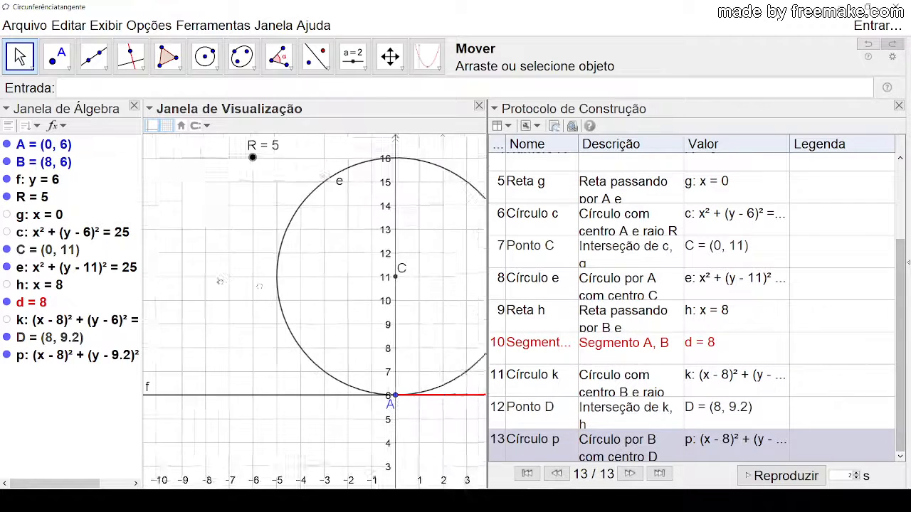
Step: Select circle p, hide it and show it again, and clear the selection
drag(259, 286, 191, 278)
drag(384, 231, 280, 216)
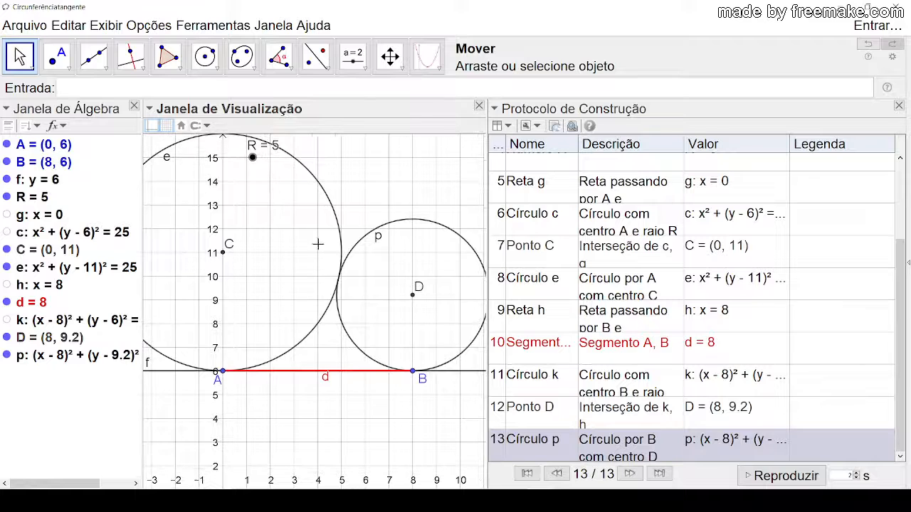
click(401, 221)
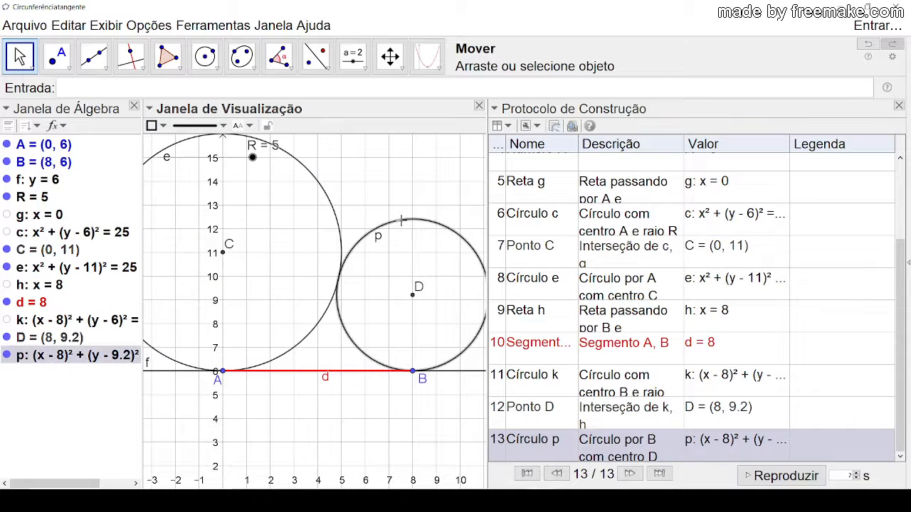
click(5, 356)
click(5, 356)
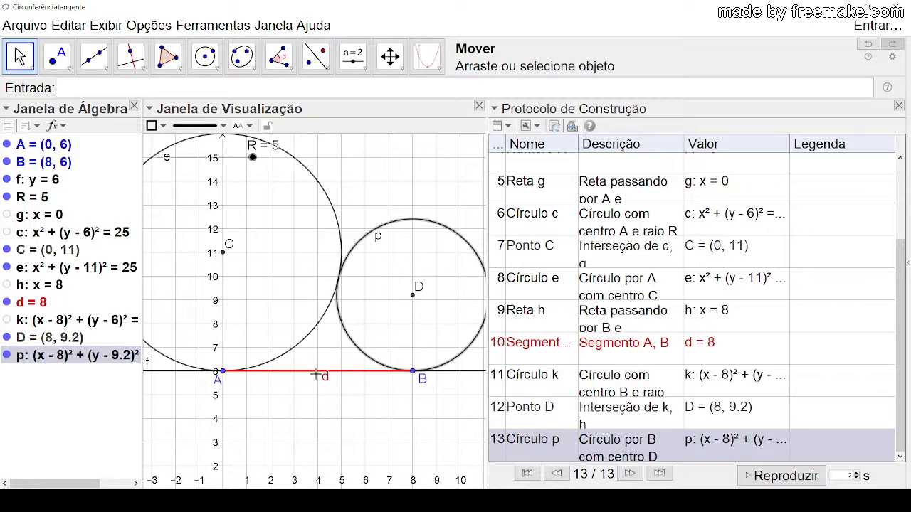
click(390, 415)
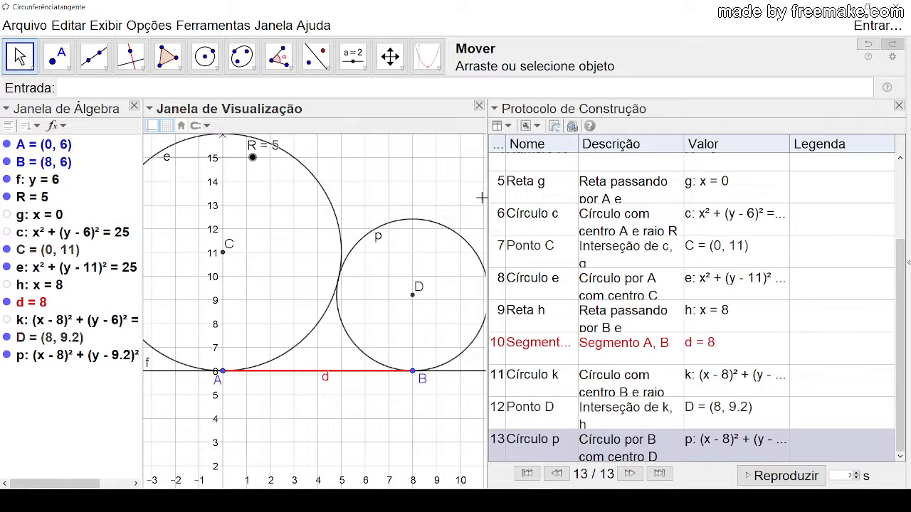
Step: Narrow the Protocolo de Construção to give the graphics view room for both circles and points A and B
drag(482, 197, 740, 181)
drag(515, 180, 667, 200)
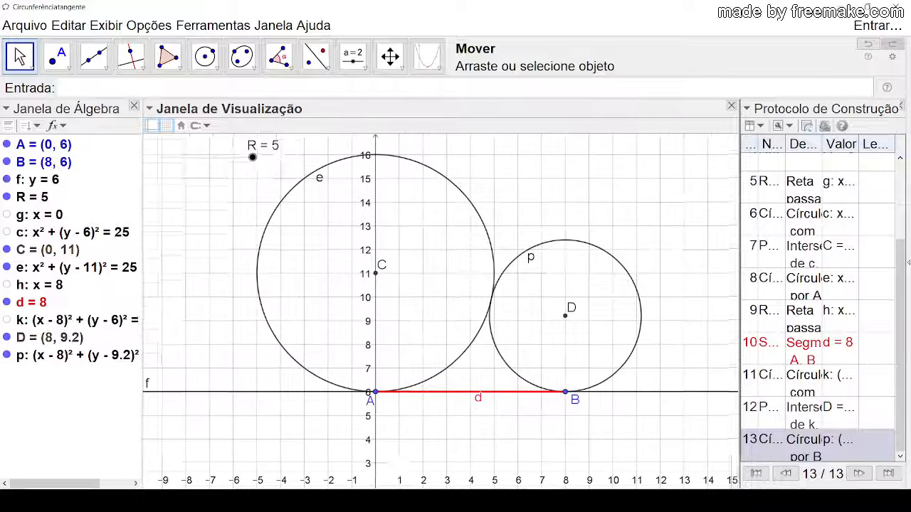
drag(398, 461, 399, 469)
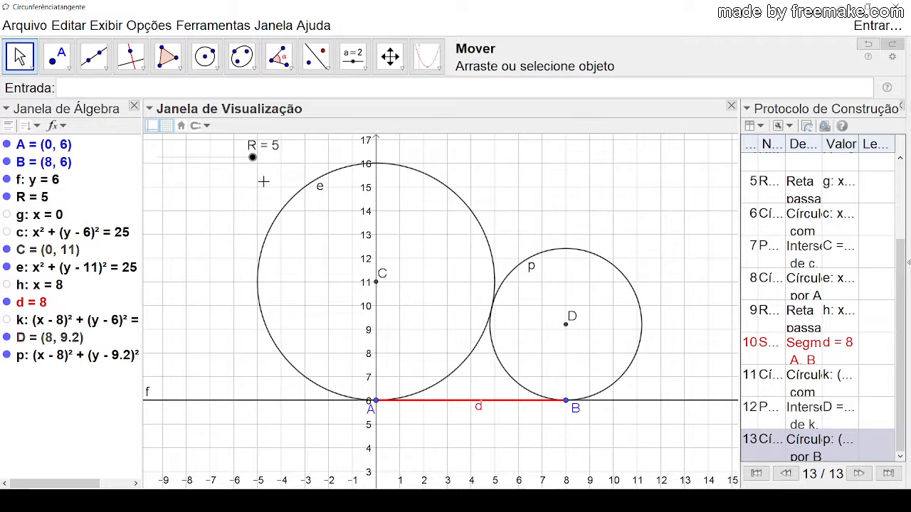
mouse_move(251, 159)
mouse_down()
mouse_move(242, 159)
mouse_move(254, 168)
mouse_up()
click(221, 197)
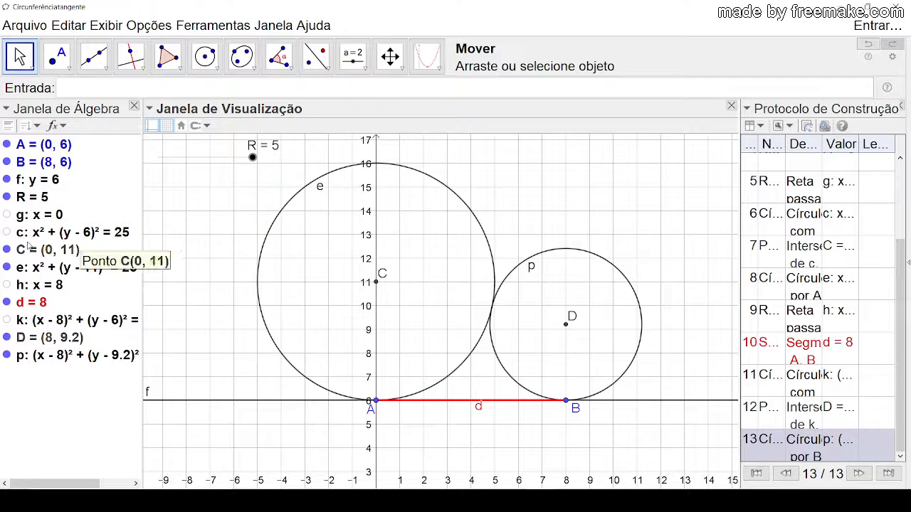
Step: Show the hidden lines g and h and the auxiliary circles c and k, fitting the whole construction in view
click(7, 214)
click(7, 232)
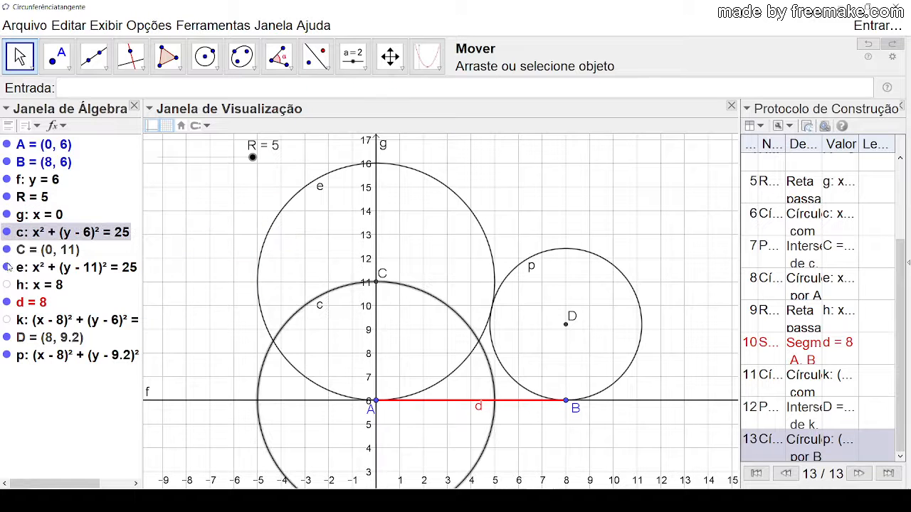
click(7, 285)
click(6, 320)
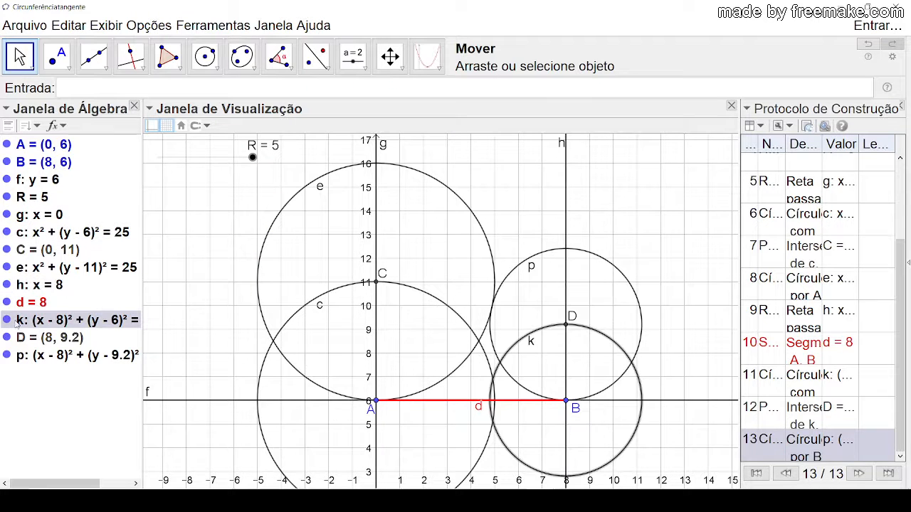
drag(671, 284, 667, 233)
scroll(644, 223, down, 2)
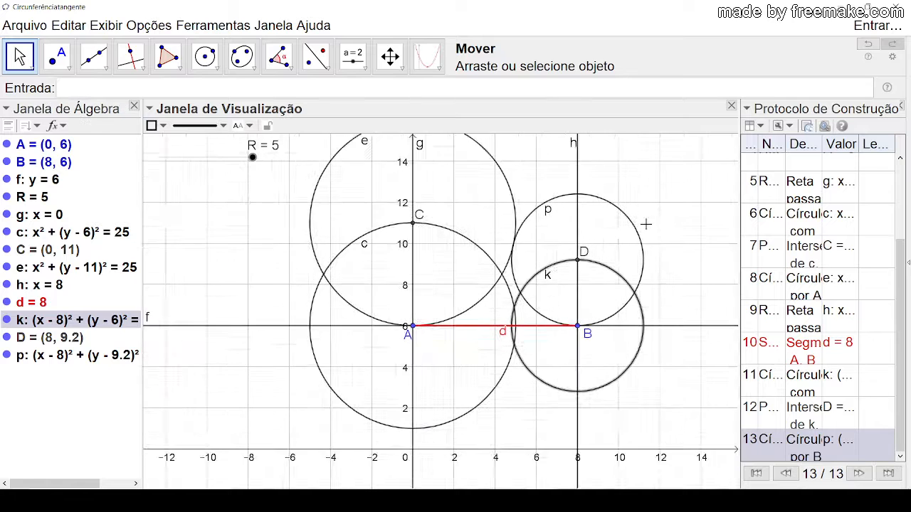
drag(655, 201, 624, 228)
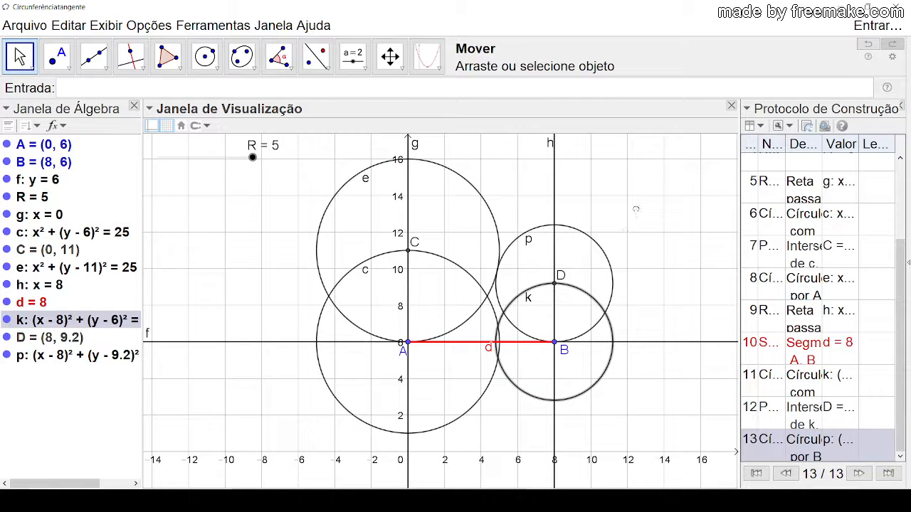
click(637, 211)
Step: Hide the grid and the coordinate axes in the graphics view
right_click(183, 232)
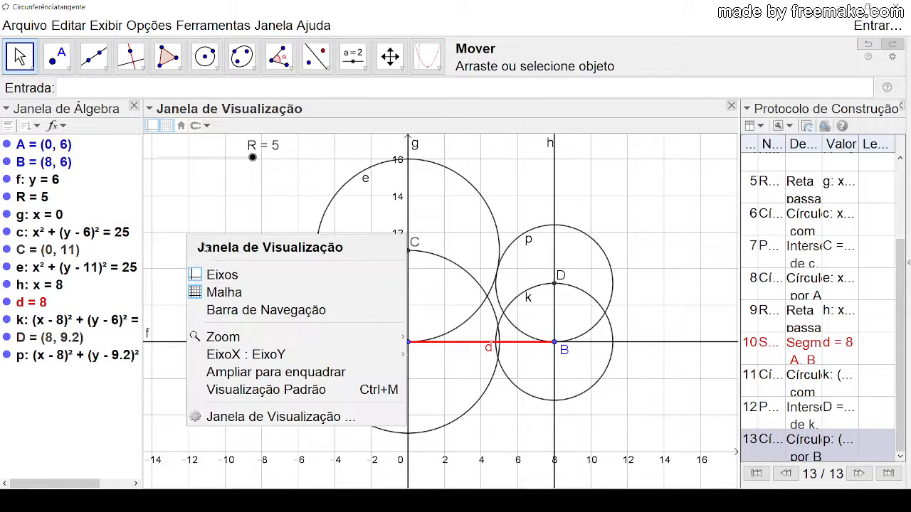
click(226, 291)
right_click(213, 233)
click(242, 270)
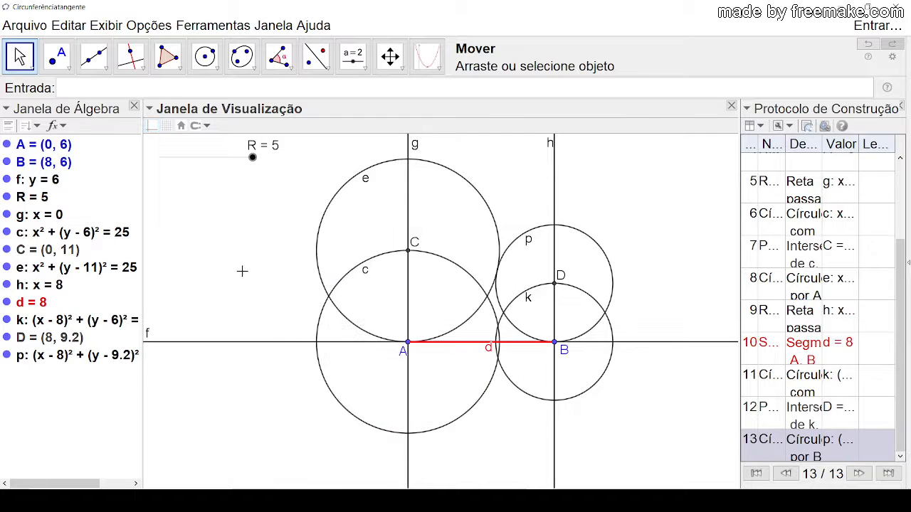
drag(221, 241, 214, 246)
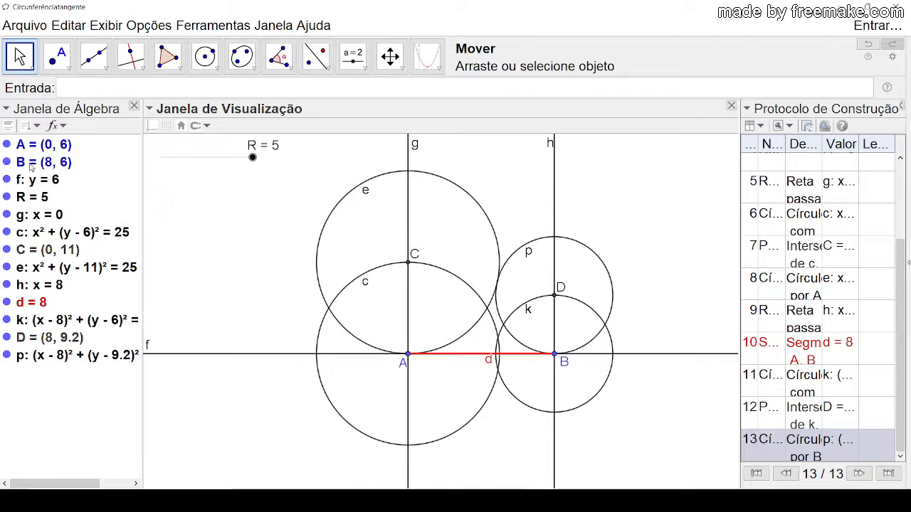
Step: Hide every object of the construction except points A and B, from line f down to circle p
click(6, 180)
click(7, 197)
click(6, 214)
click(6, 232)
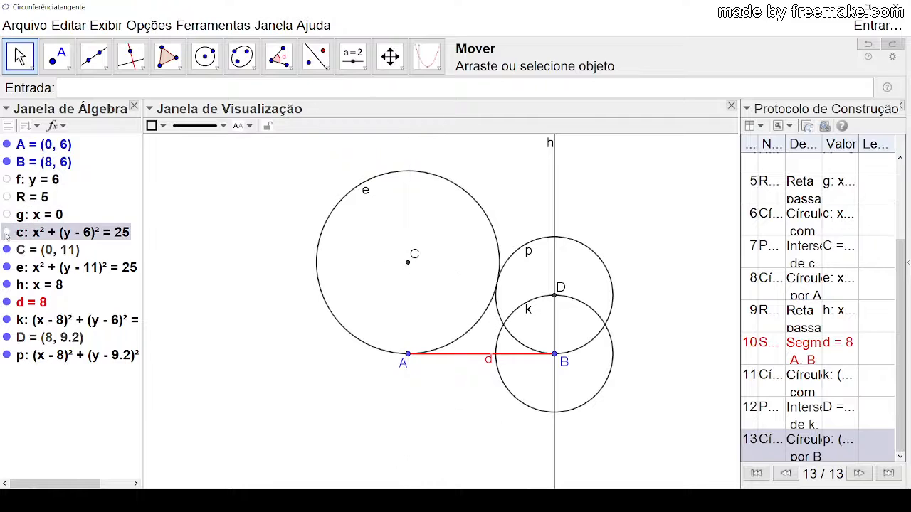
click(7, 249)
click(7, 267)
click(6, 285)
click(7, 302)
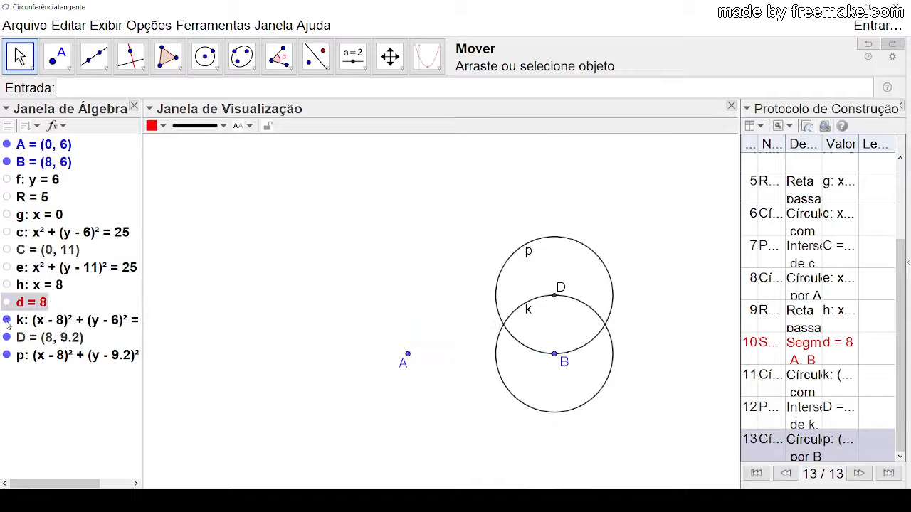
click(6, 321)
click(6, 337)
click(6, 355)
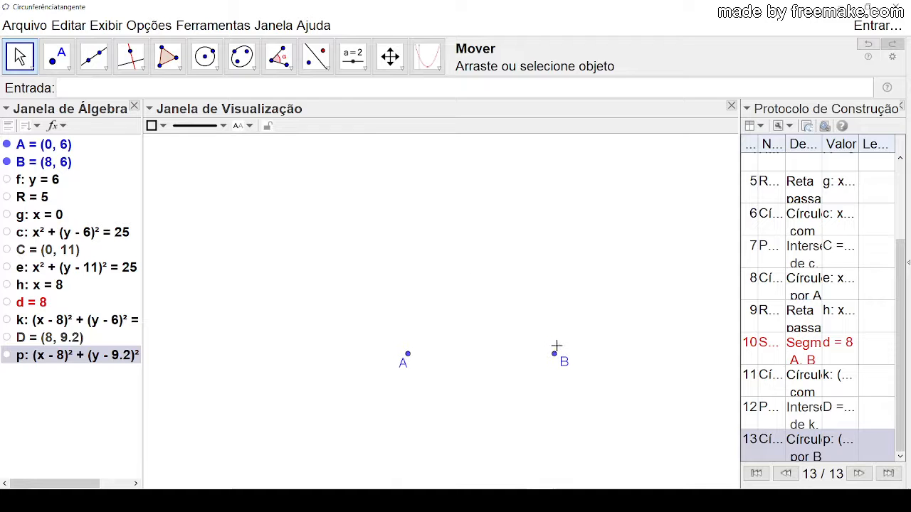
Step: Move point B to about (8.9, 10.54) and point A to about (0.6, 7.37)
drag(555, 352, 570, 271)
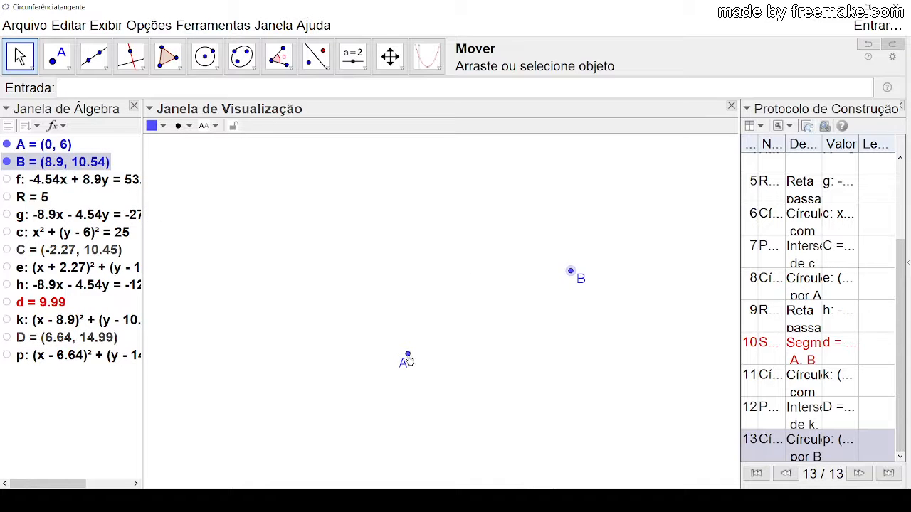
drag(408, 356, 418, 329)
click(350, 256)
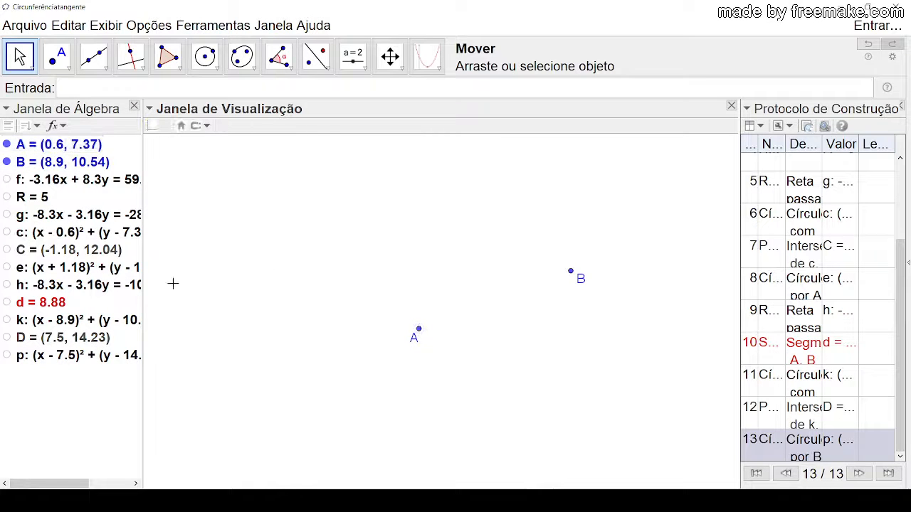
Step: Show line f, the radius slider R, line g and circle c one by one, and widen the algebra view to fit circle c's equation
click(8, 179)
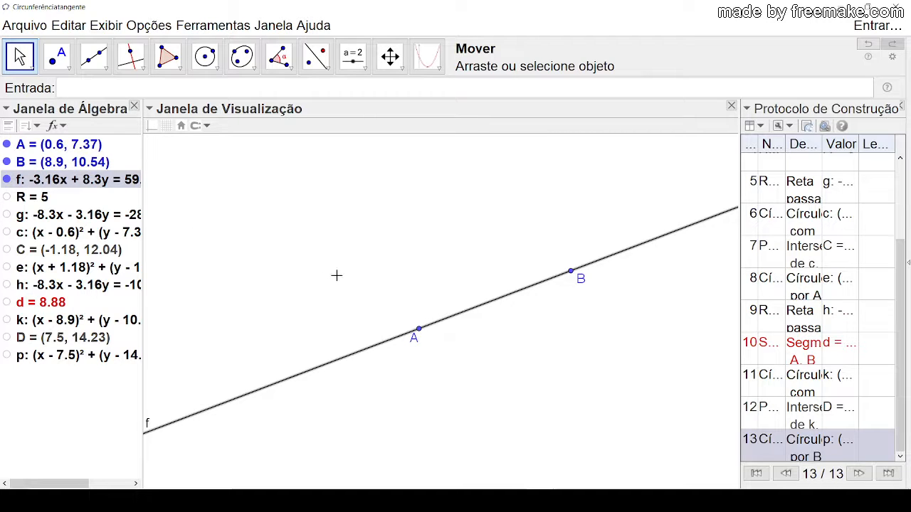
click(7, 197)
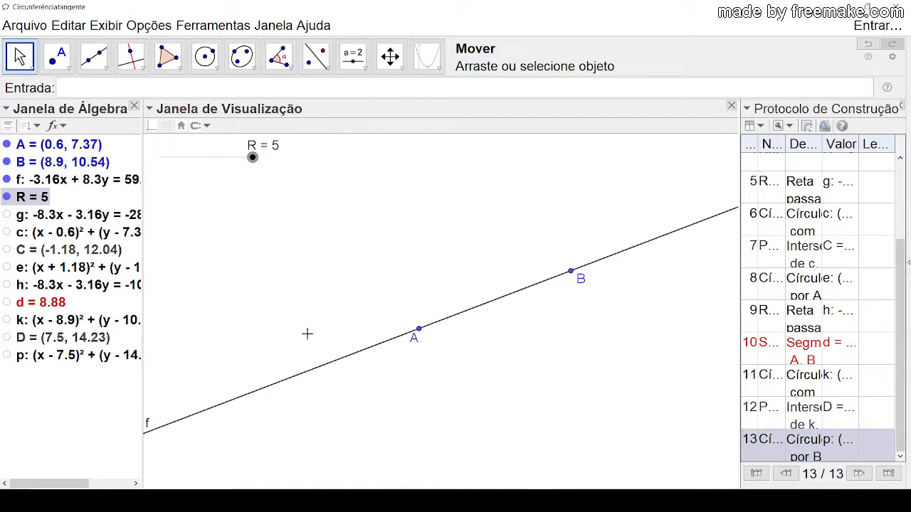
click(6, 215)
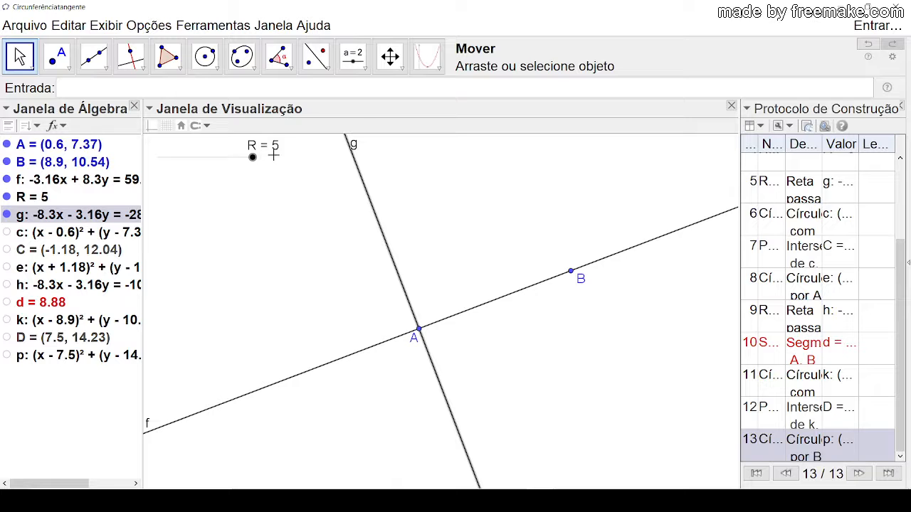
drag(252, 157, 258, 161)
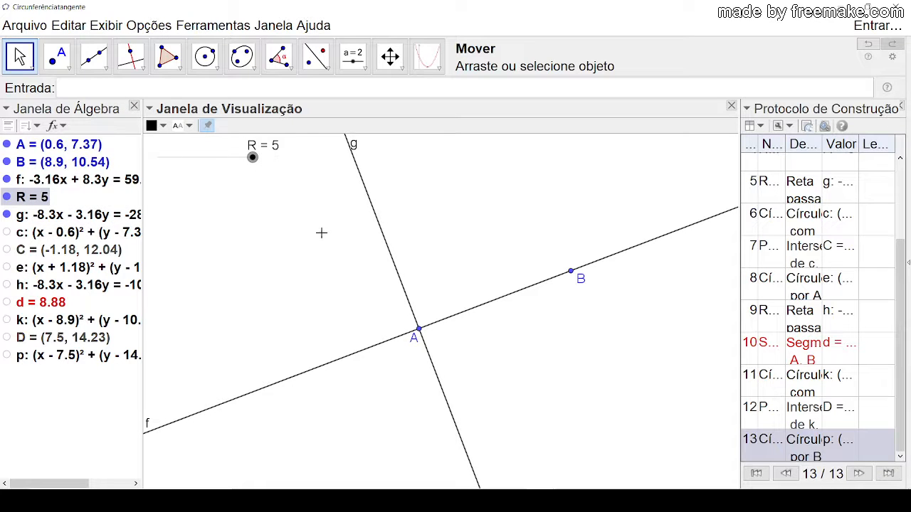
click(8, 233)
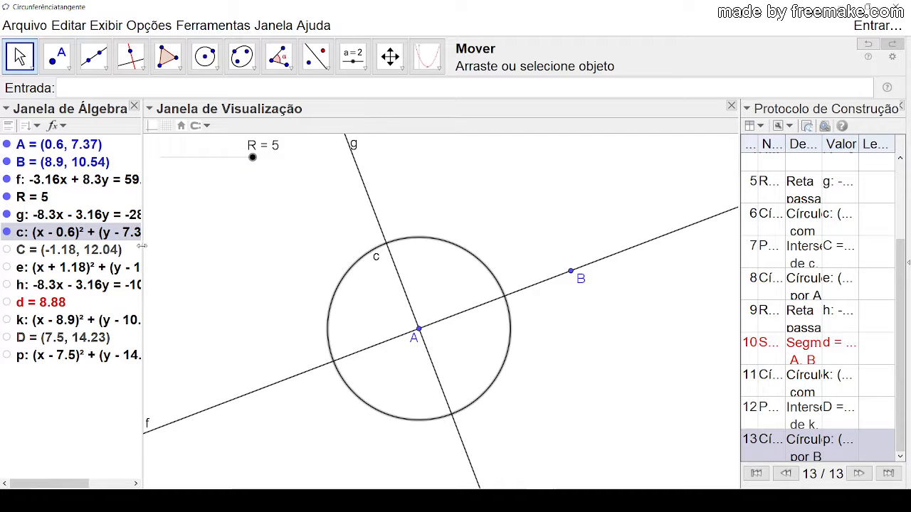
drag(142, 245, 203, 247)
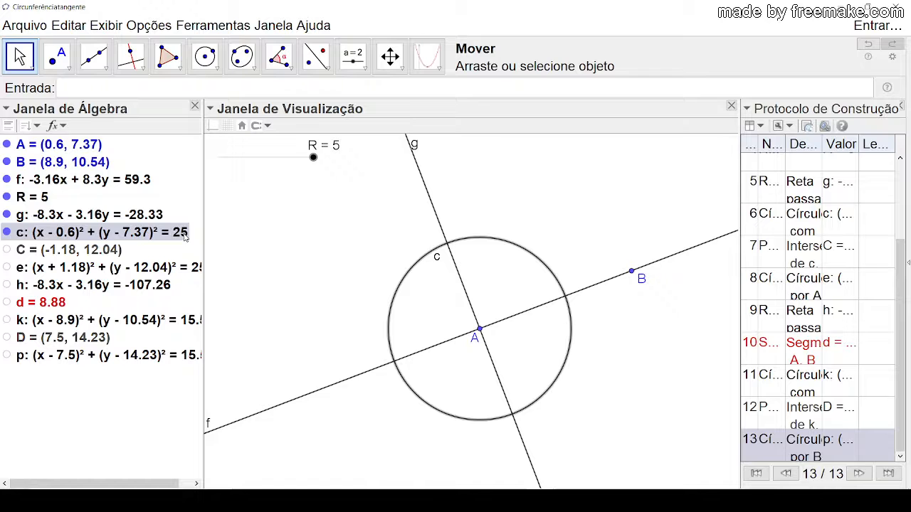
Step: Check circle c's definition, and show point C, circle e and line h one by one in the construction
double_click(176, 233)
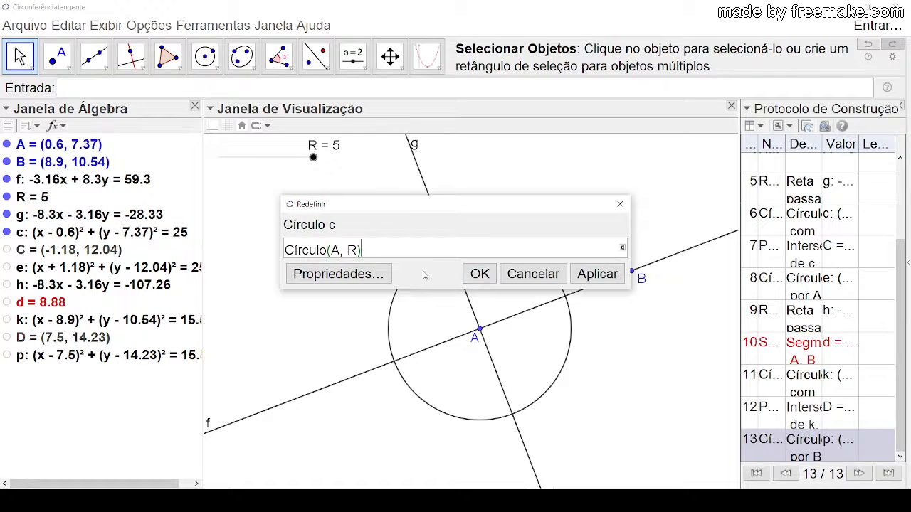
click(475, 279)
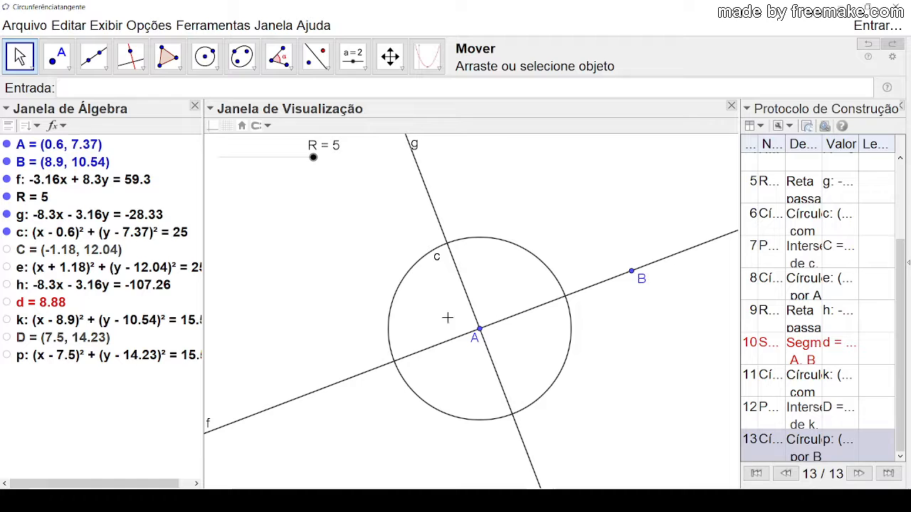
click(7, 252)
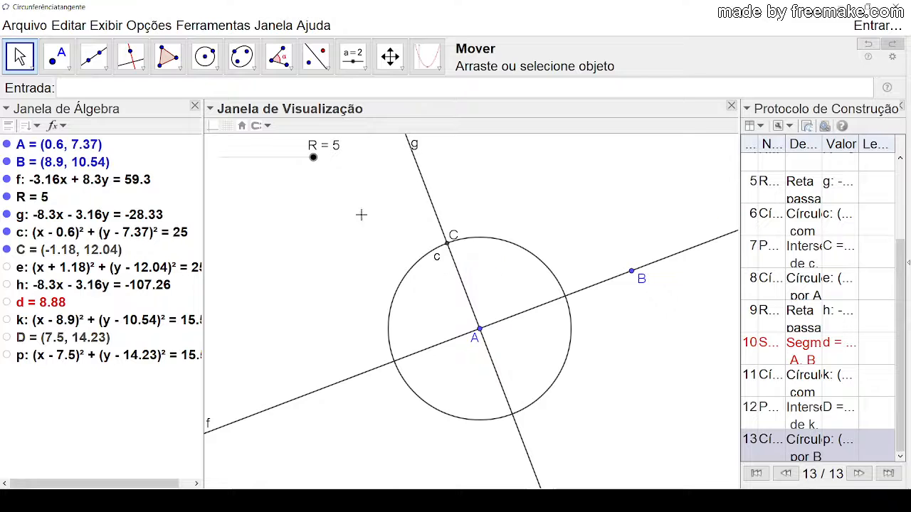
click(8, 267)
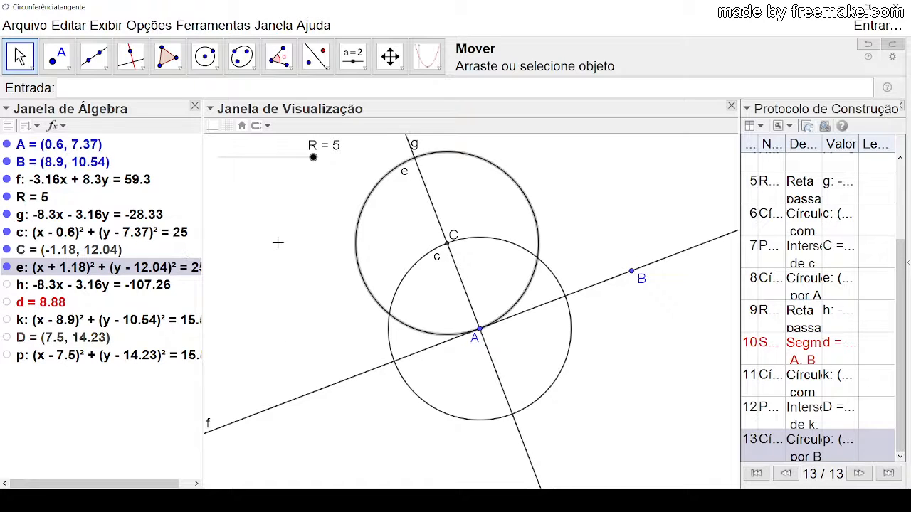
drag(278, 242, 229, 281)
click(8, 285)
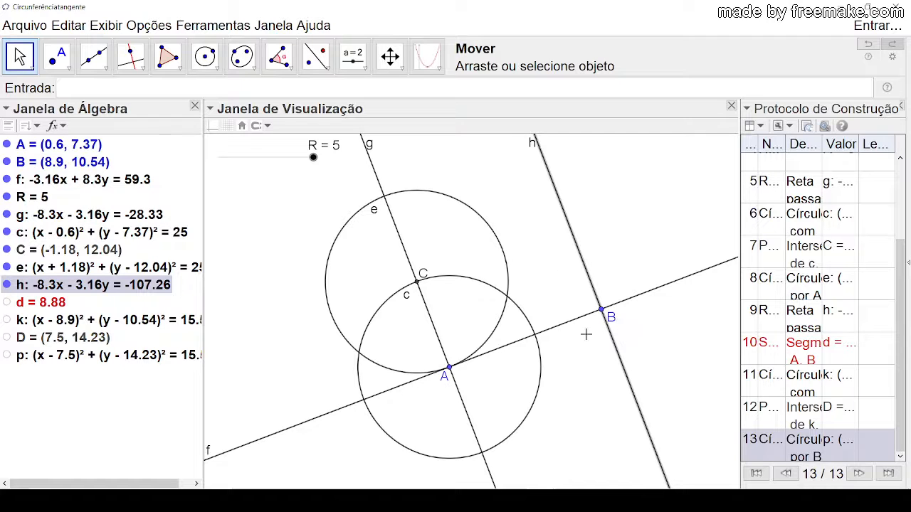
Step: Select line f and close the construction protocol to enlarge the graphics view
click(593, 308)
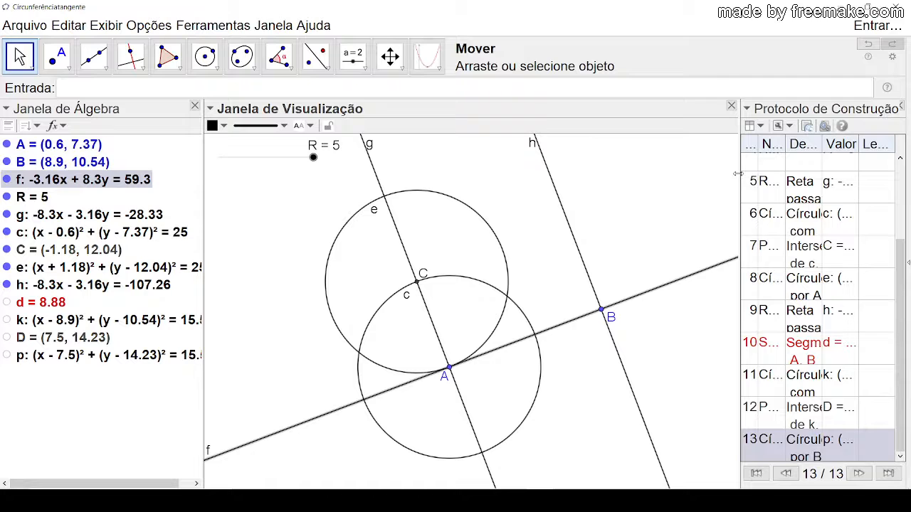
mouse_move(738, 172)
mouse_down()
mouse_move(643, 173)
mouse_move(655, 242)
mouse_move(649, 222)
mouse_up()
click(899, 106)
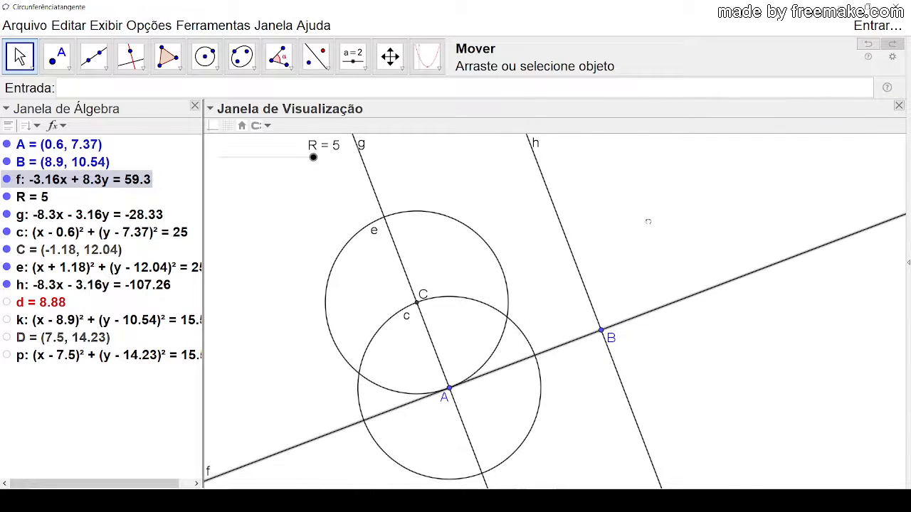
Step: Move point B to about (10.54, 7.79) so that line f runs nearly horizontal, and clear the selection
click(603, 332)
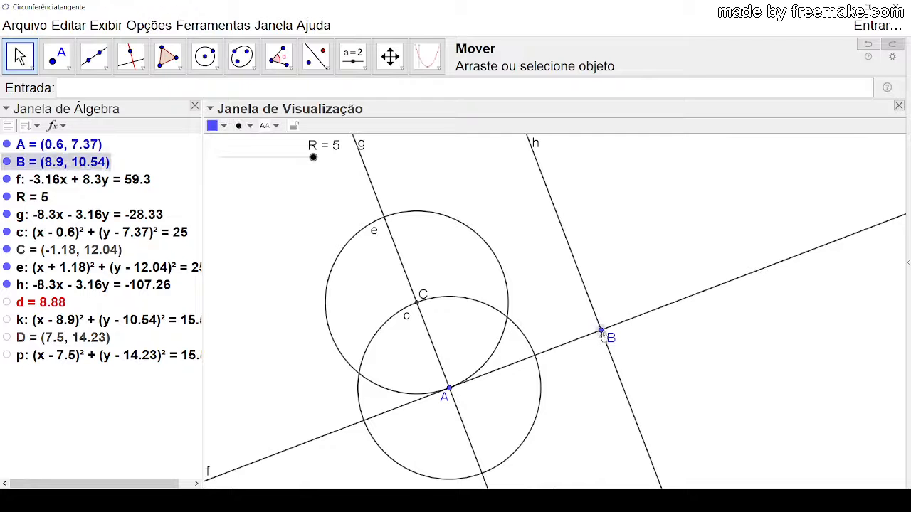
drag(603, 332, 631, 382)
click(655, 316)
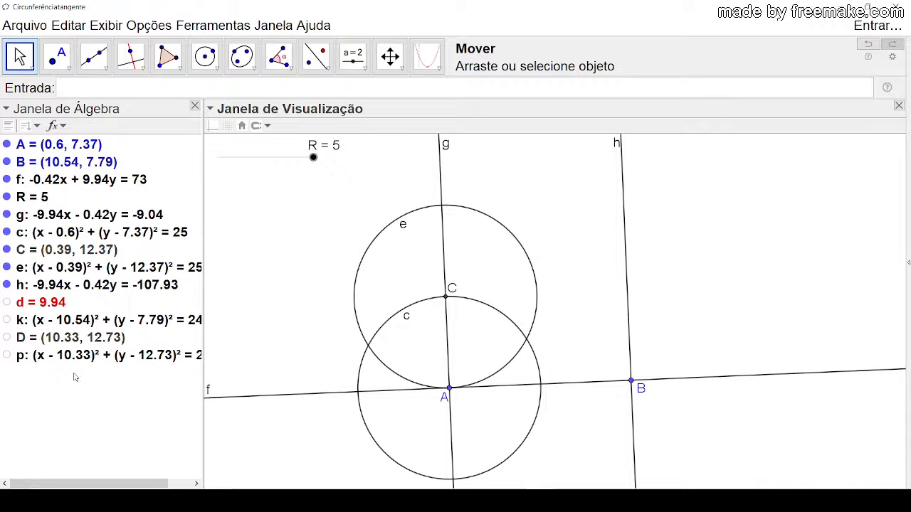
Step: Switch to the EXPLICAÇÃO DO PASSO 6 document in PDF-XChange Editor and view the tangent circles figure at 125% zoom
click(9, 287)
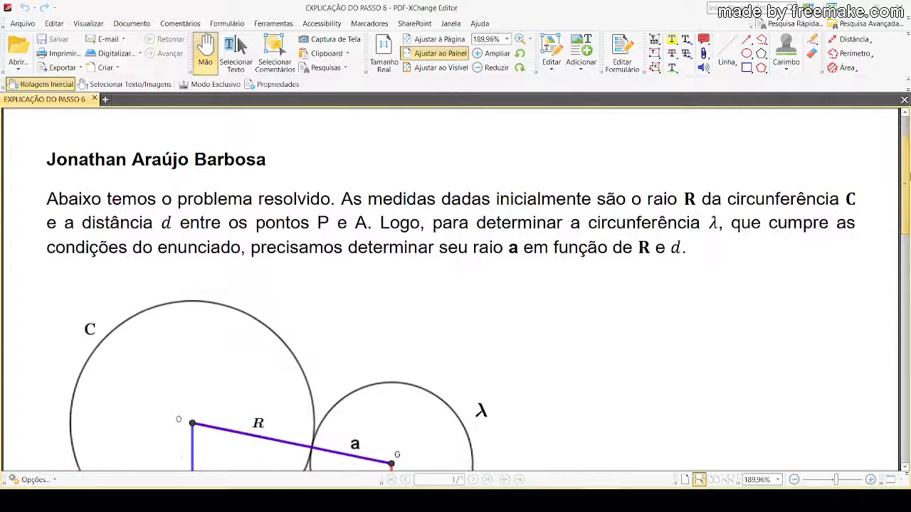
scroll(790, 258, down, 3)
scroll(715, 258, up, 2)
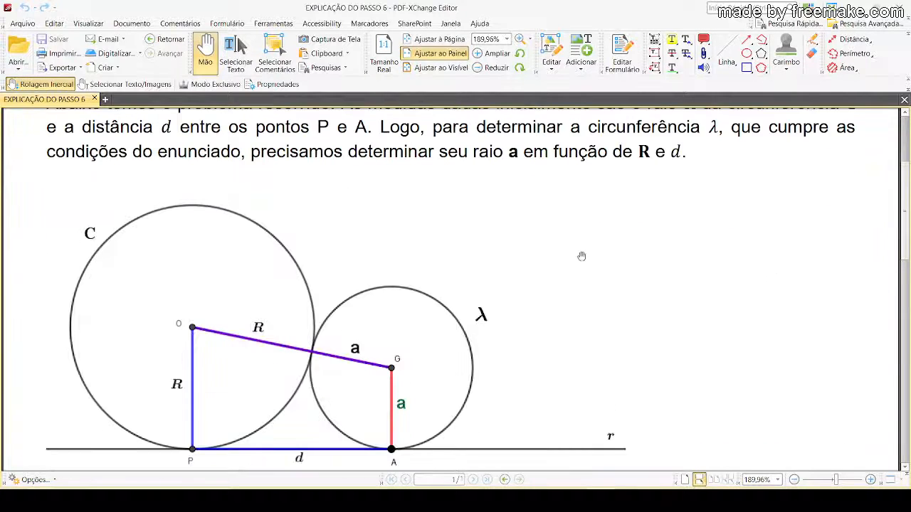
click(477, 70)
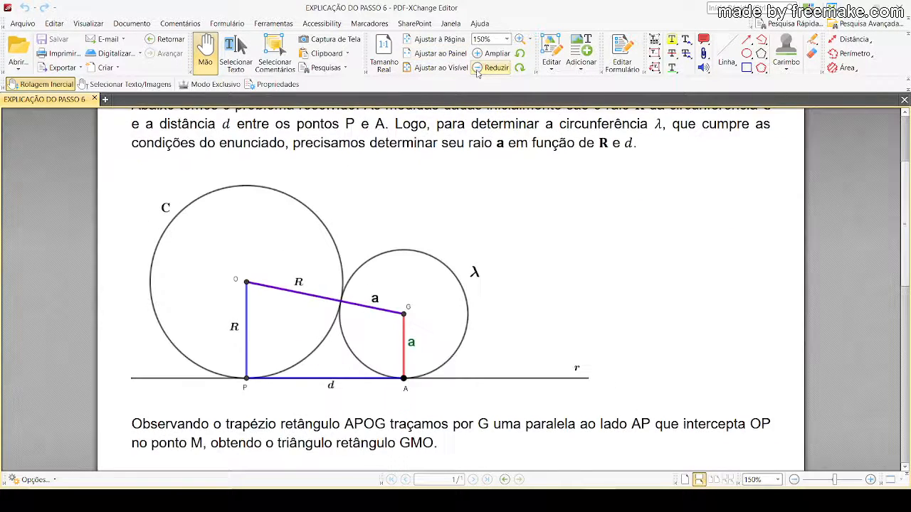
click(476, 71)
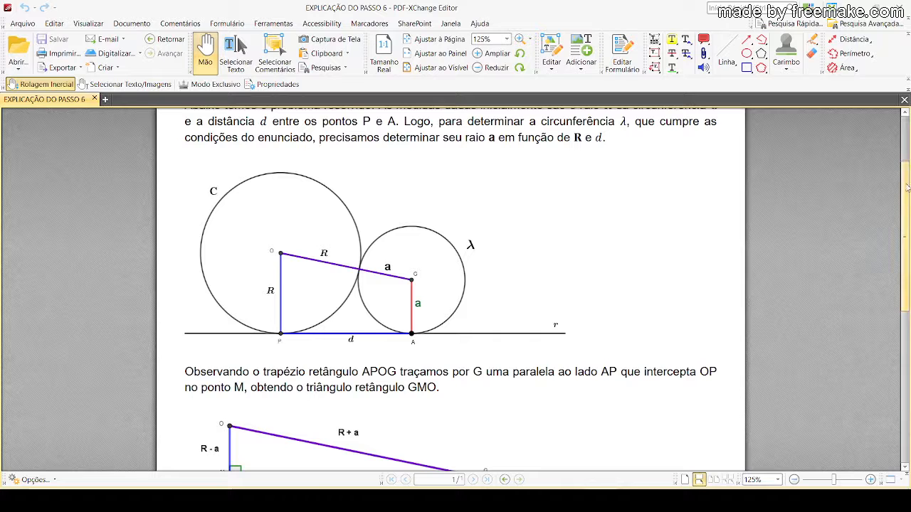
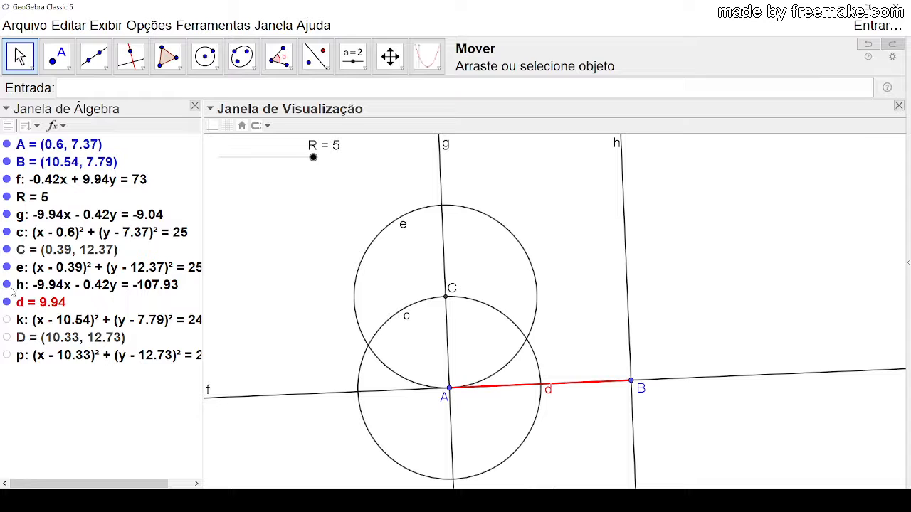
Step: Show segment d and circle k in the construction
click(10, 304)
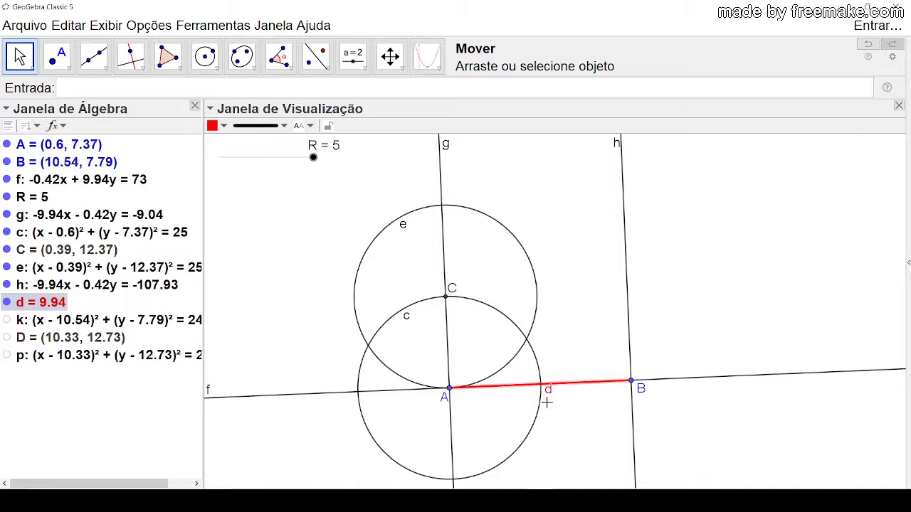
click(139, 419)
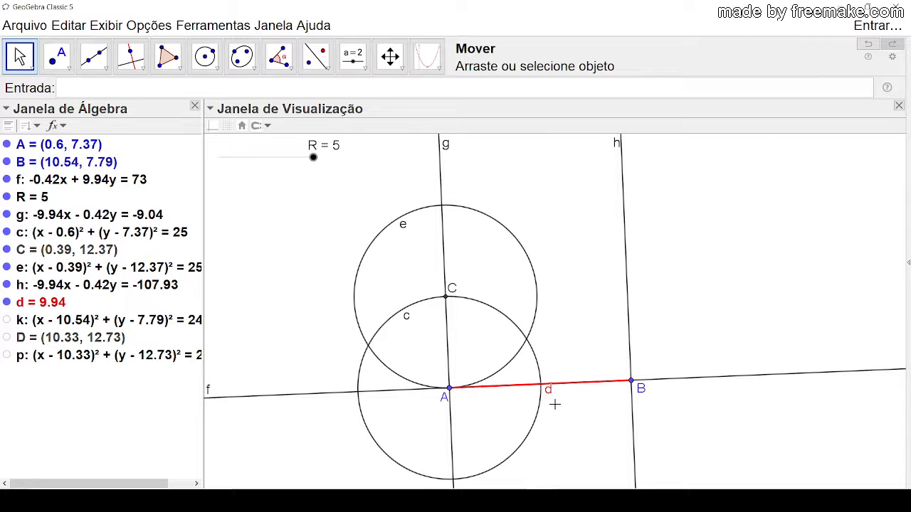
click(7, 320)
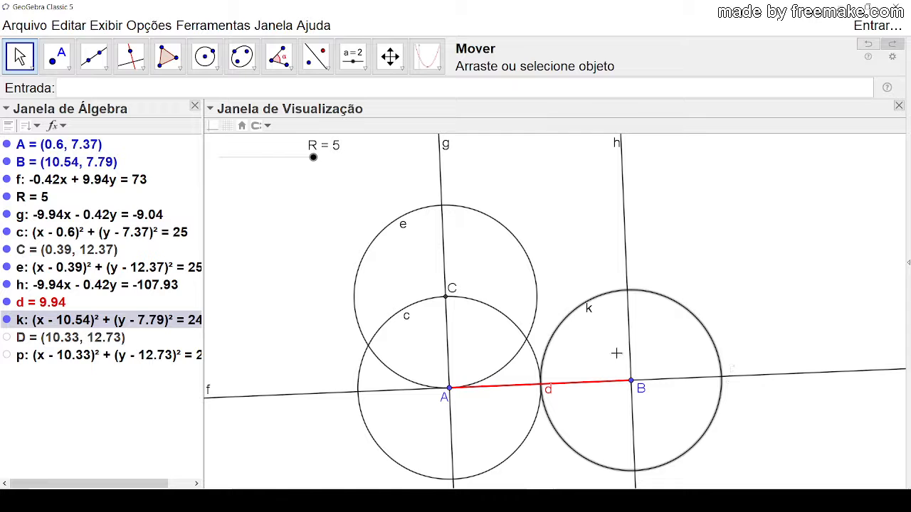
Step: Check circle k's definition and compare its radius with the formula for a derived in the EXPLICAÇÃO DO PASSO 6 document
double_click(651, 291)
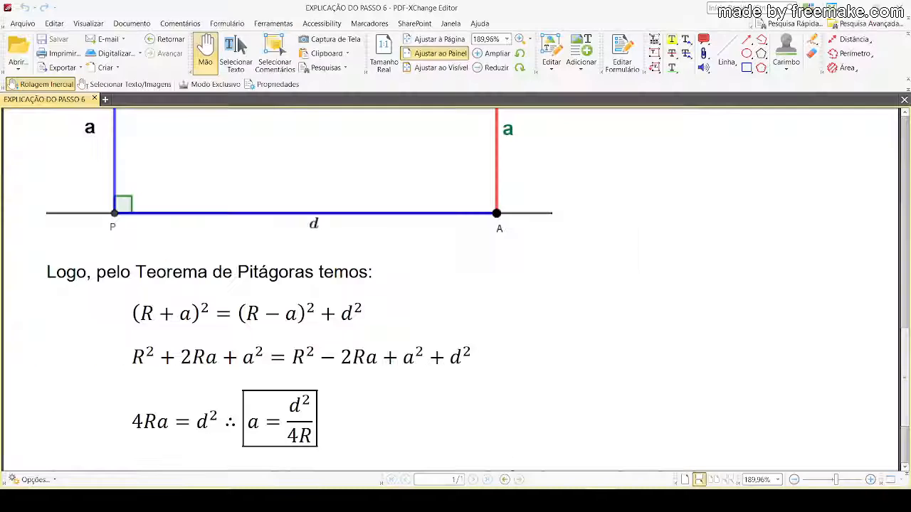
drag(493, 417, 470, 310)
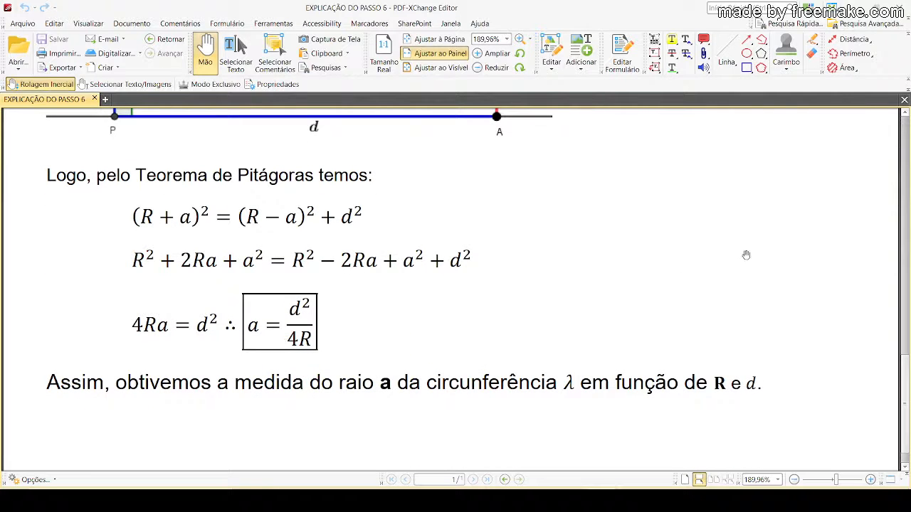
mouse_move(542, 501)
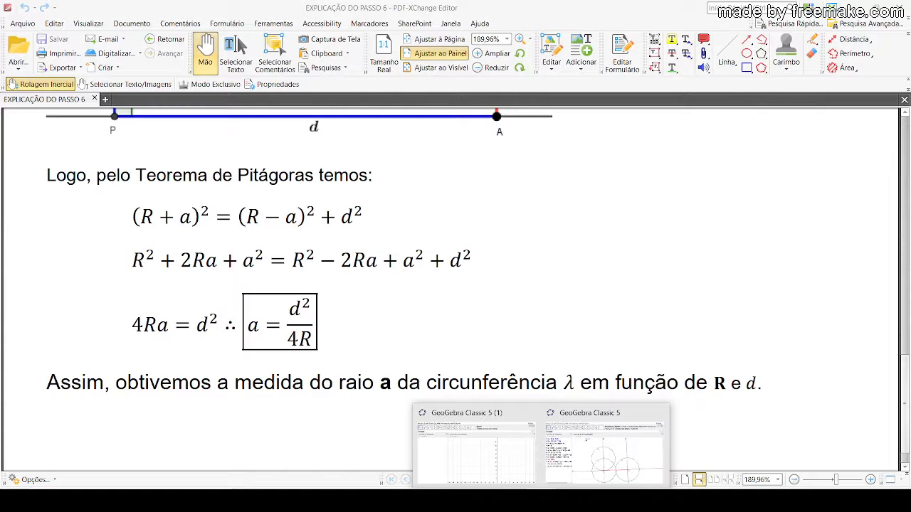
click(600, 464)
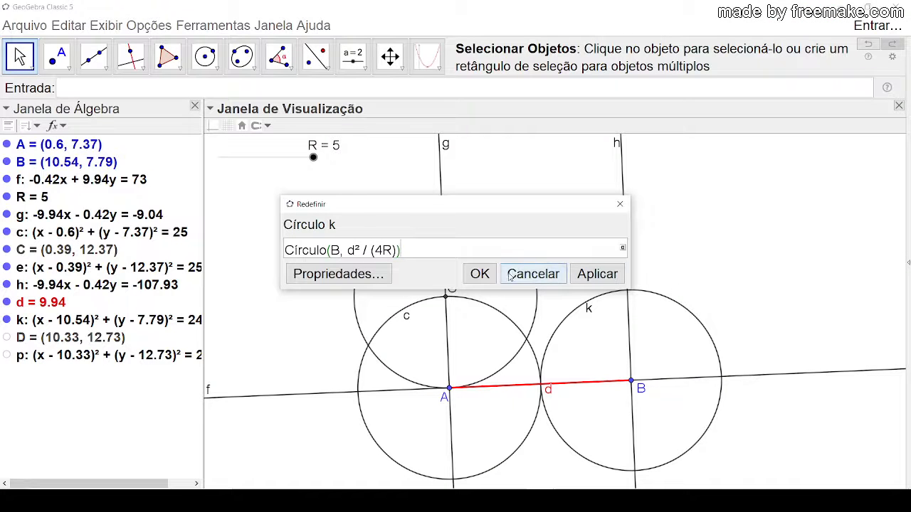
click(480, 274)
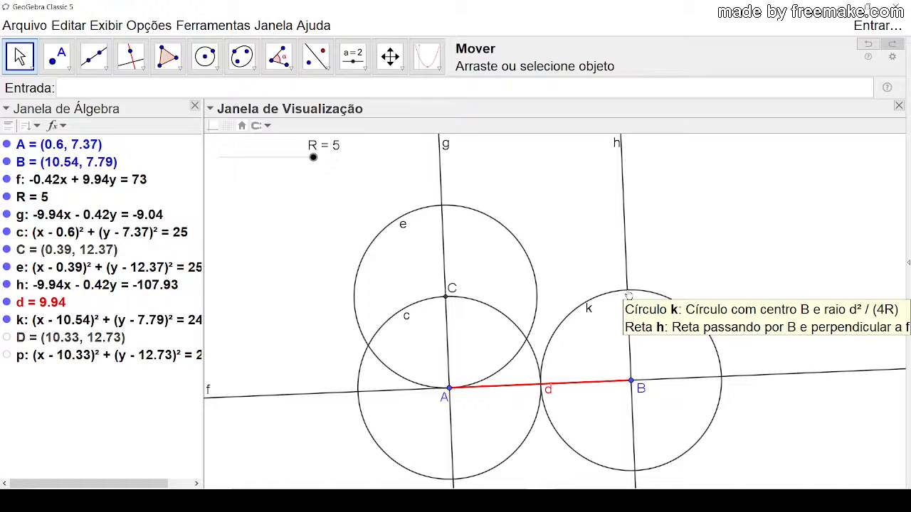
Step: Show point D and circle p in the construction, leaving nothing selected
click(6, 338)
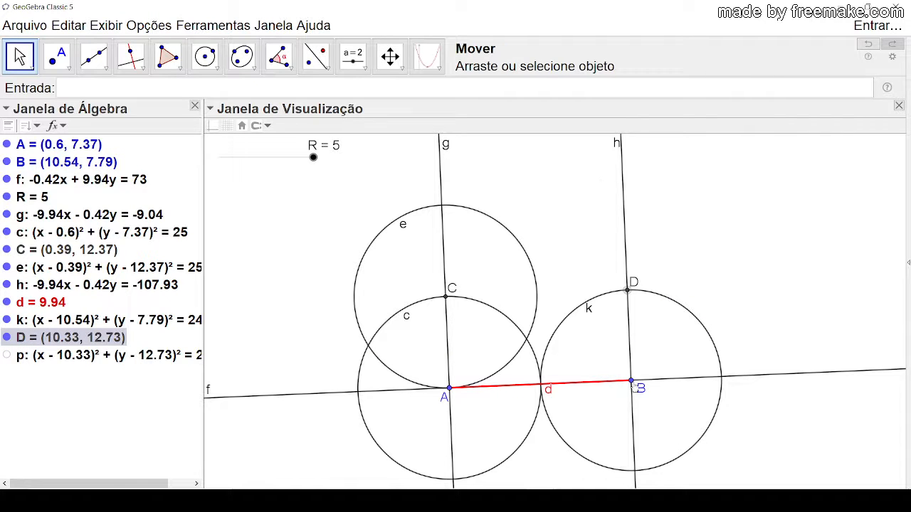
click(648, 271)
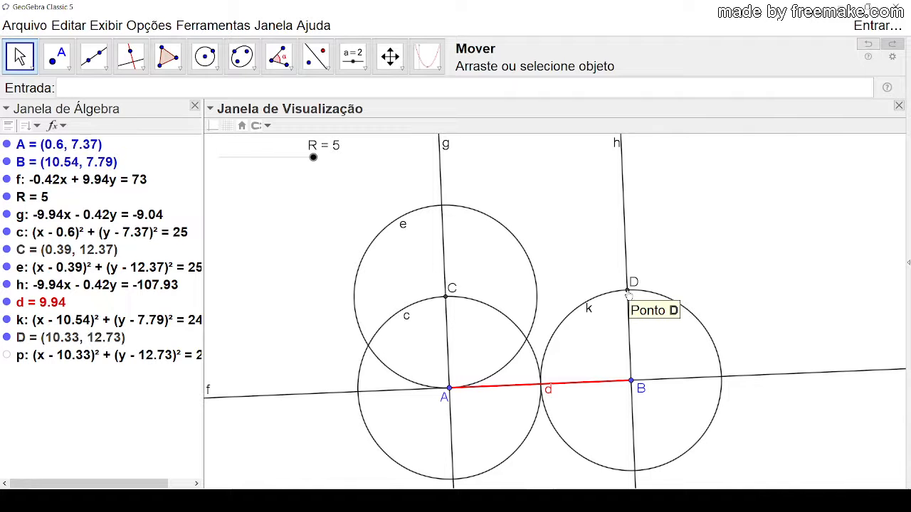
click(7, 355)
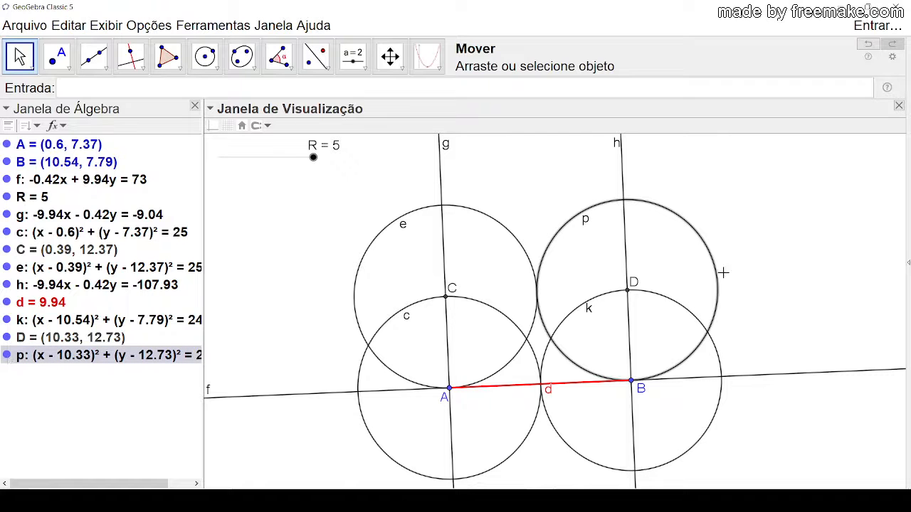
click(763, 277)
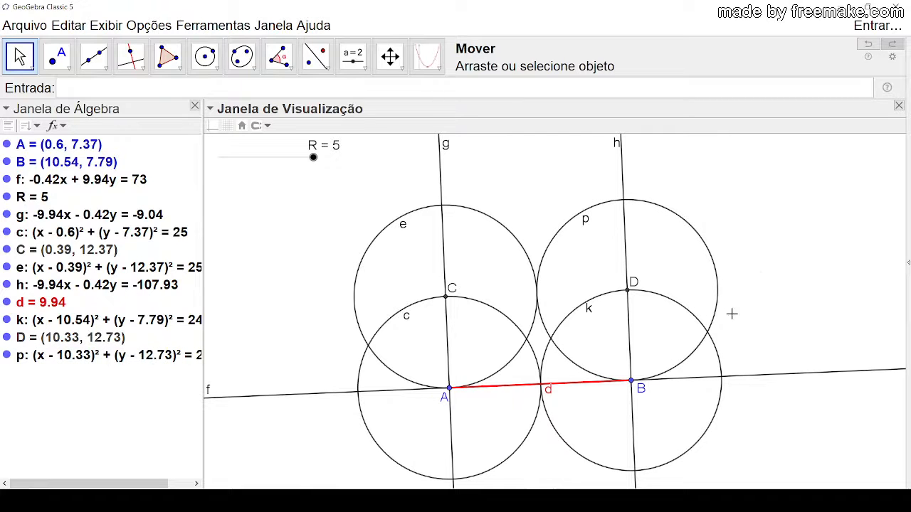
Step: Hide the auxiliary line g, circle c and point C belonging to the circle through A
click(320, 392)
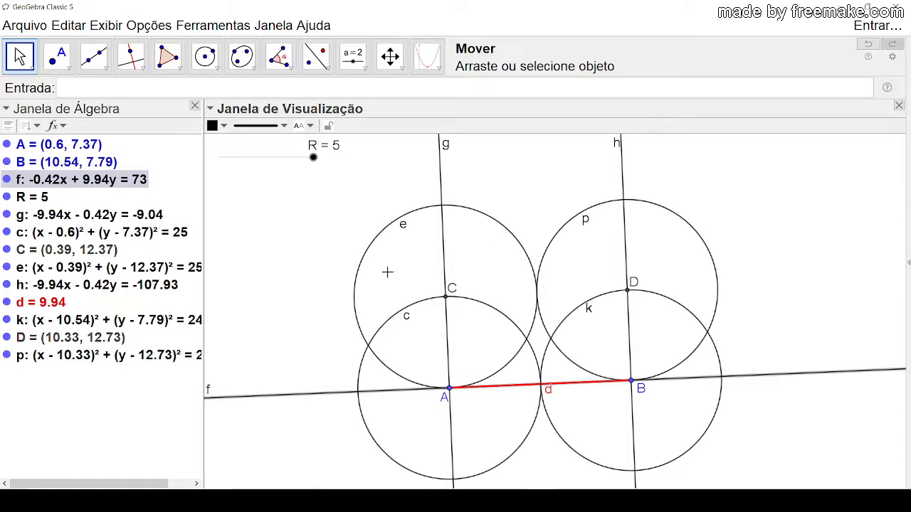
drag(297, 292, 287, 294)
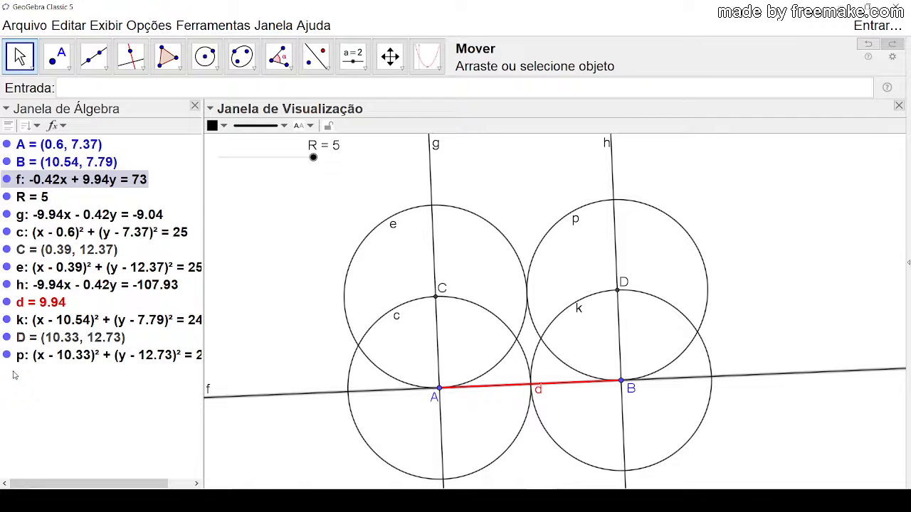
click(7, 215)
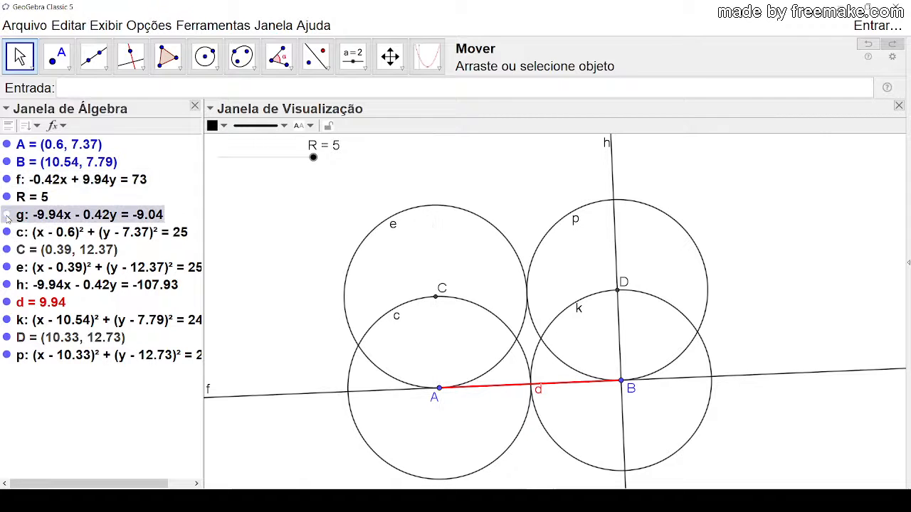
click(6, 232)
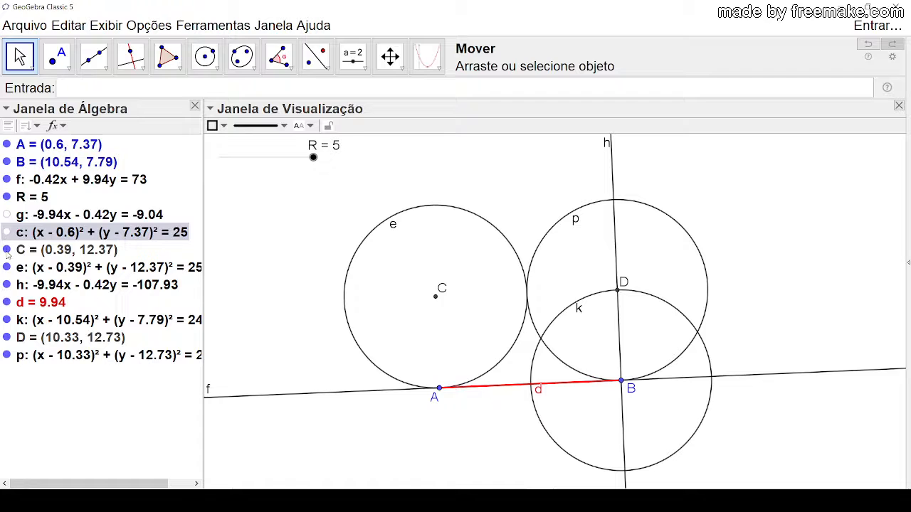
click(6, 249)
click(7, 250)
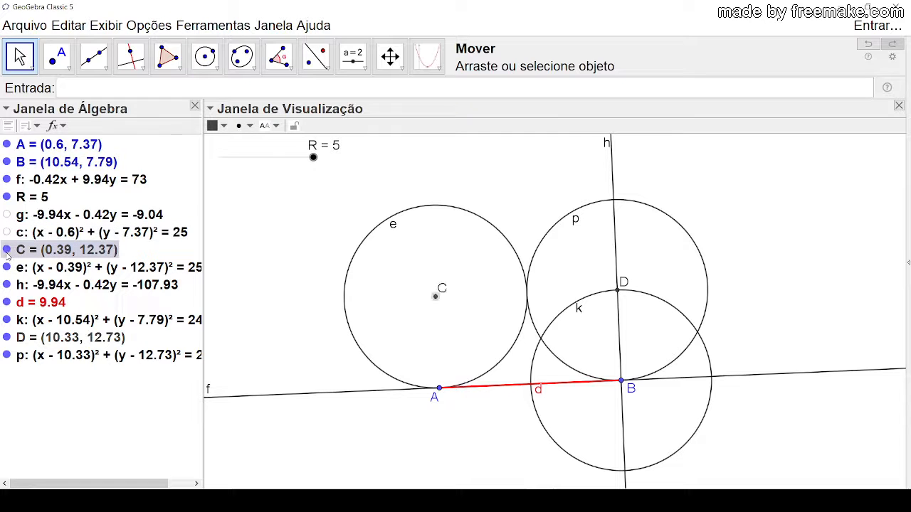
click(6, 250)
Step: Hide line h, circle k and point D, keeping circles e and p, line f and segment d displayed
click(6, 267)
click(6, 268)
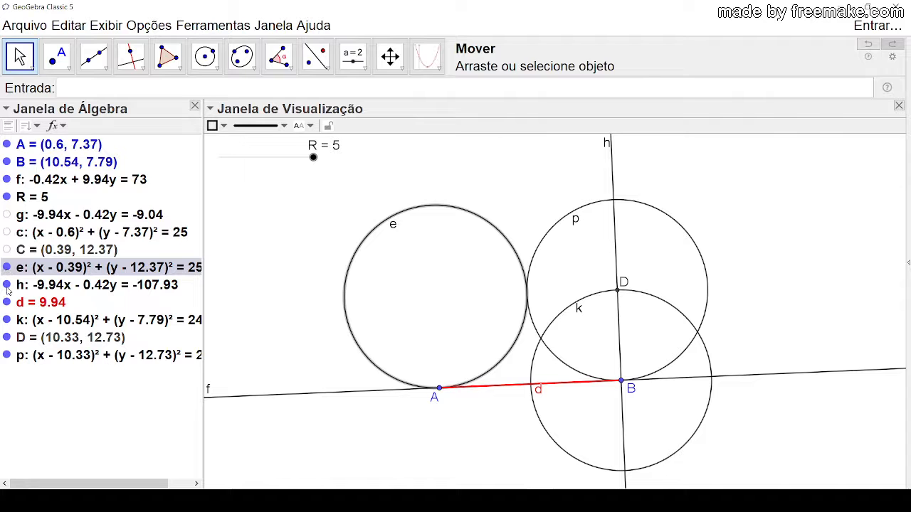
click(7, 285)
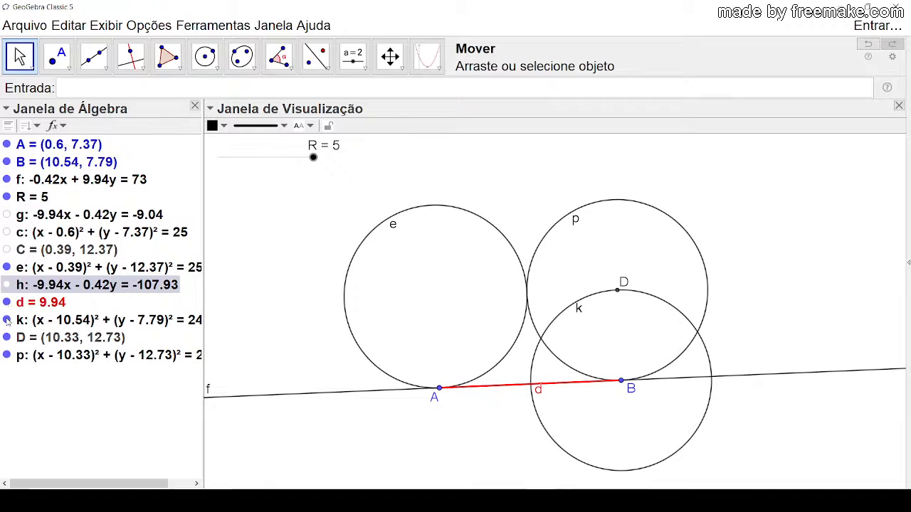
click(6, 321)
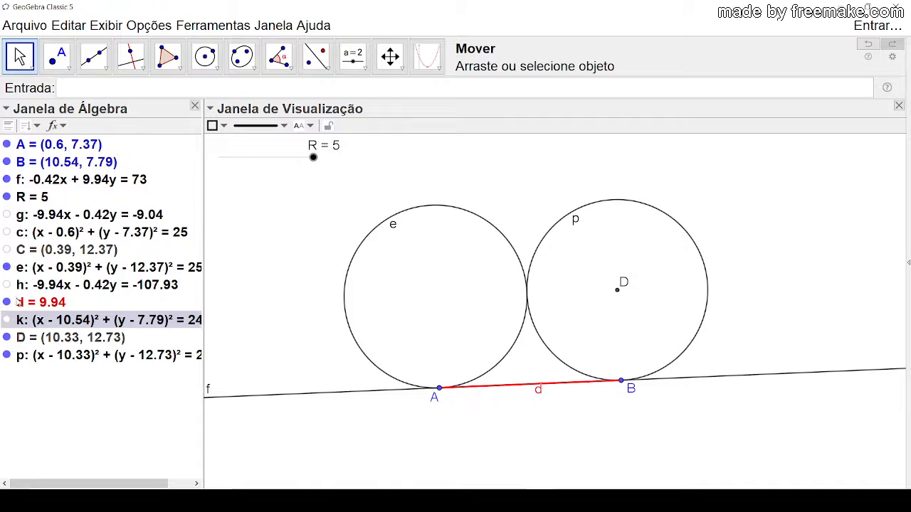
click(6, 337)
click(774, 251)
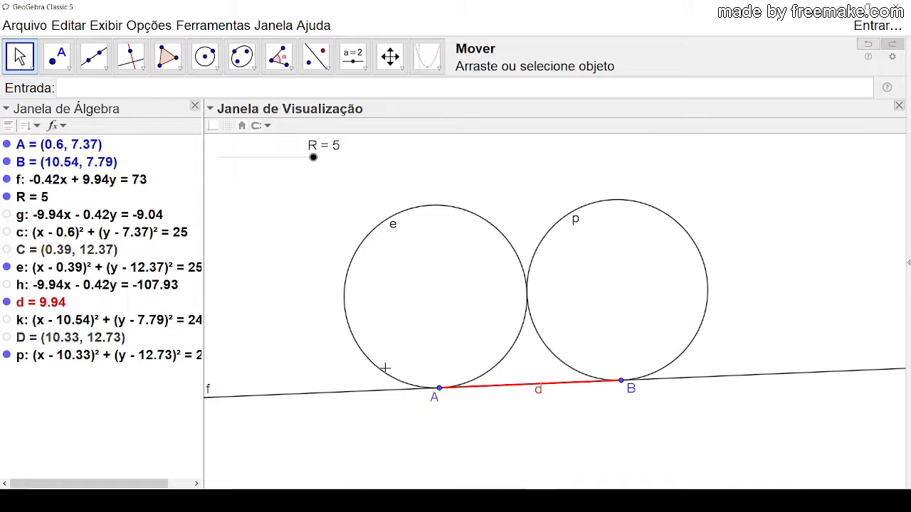
Step: Move point B closer to A, to about (8.36, 7.61), to resize tangent circle p
drag(437, 168, 399, 176)
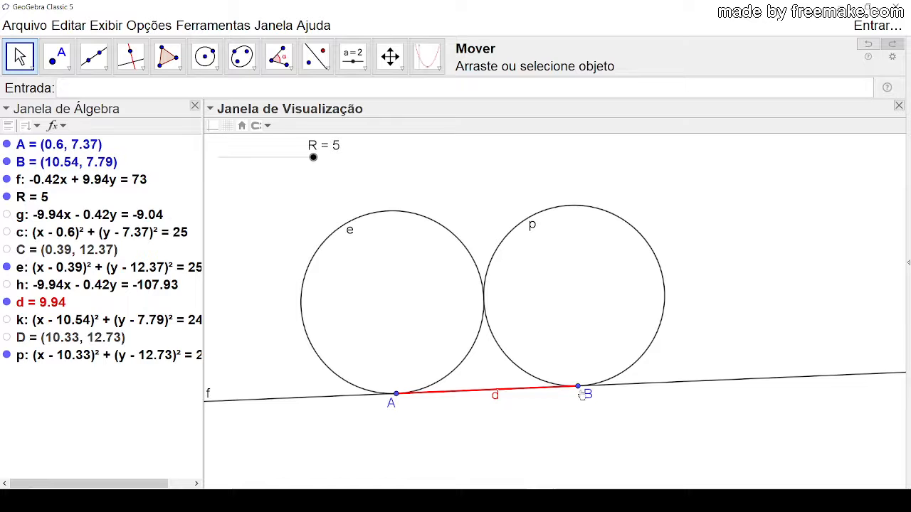
drag(577, 389, 537, 389)
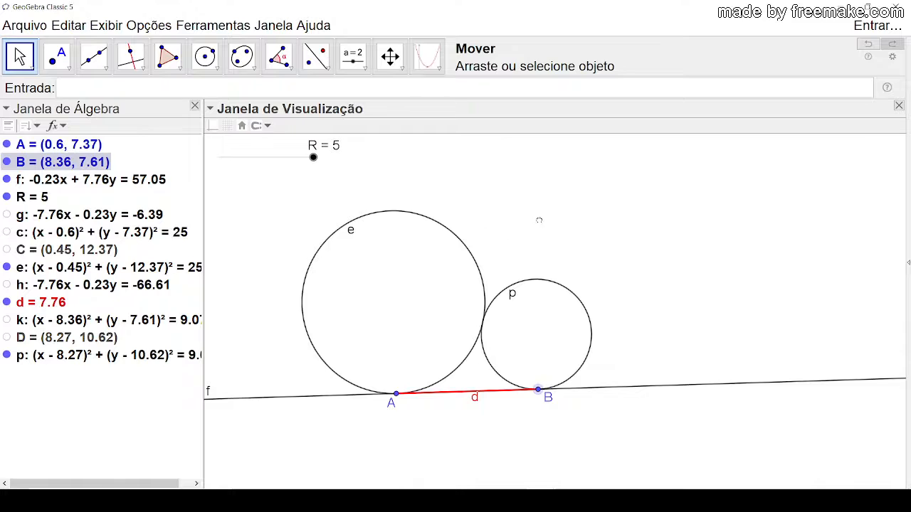
drag(538, 221, 522, 217)
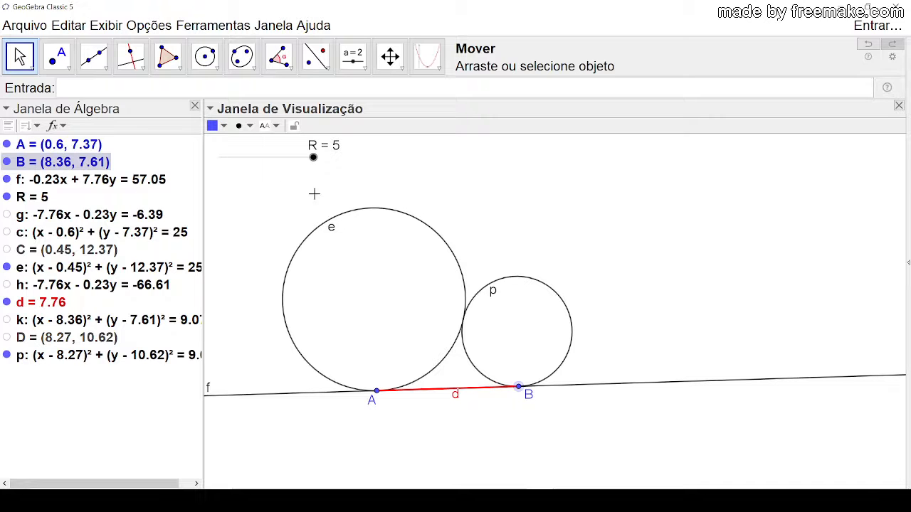
Step: Close the construction without saving it and switch to the other, blank GeoGebra window
click(897, 7)
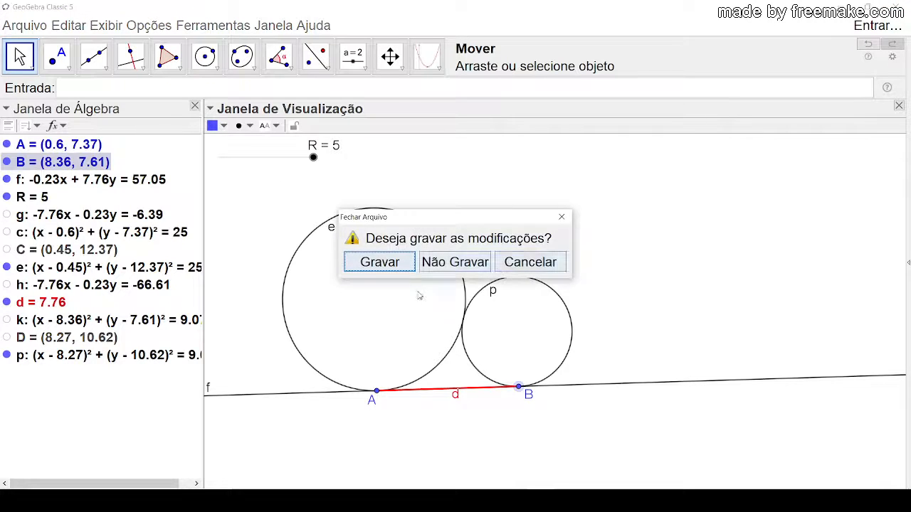
click(437, 263)
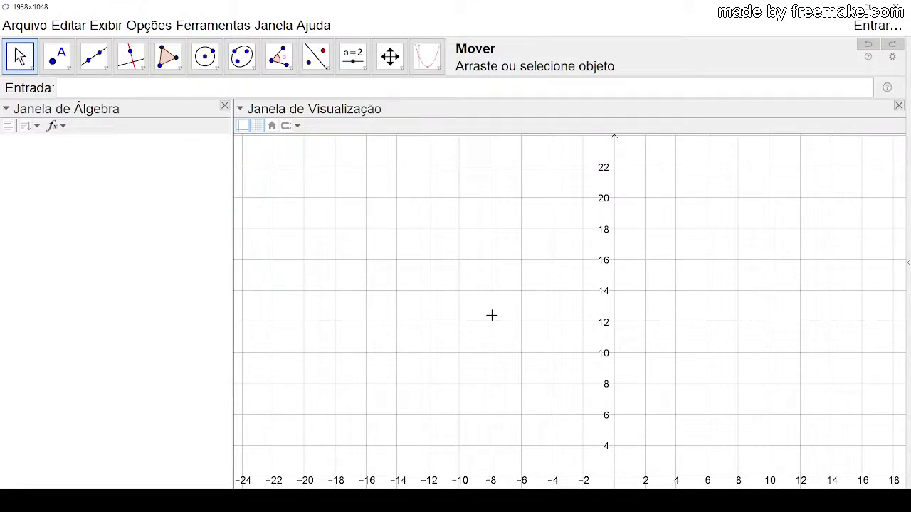
drag(492, 315, 345, 213)
drag(562, 288, 478, 243)
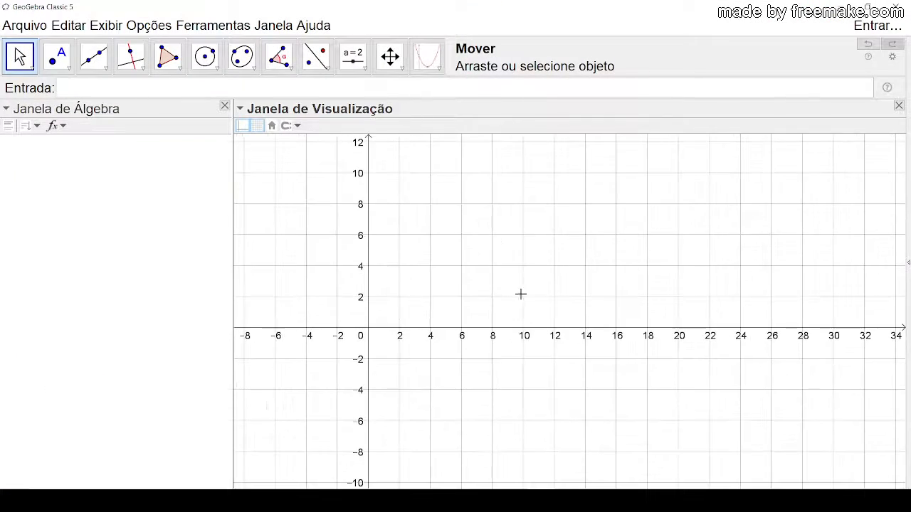
Step: Create two tangent circles with the Circunferência tangente tool from points at about (5.9, 6.51) and (26.22, 9.6), entering radius 4
drag(519, 286, 508, 308)
drag(478, 264, 465, 325)
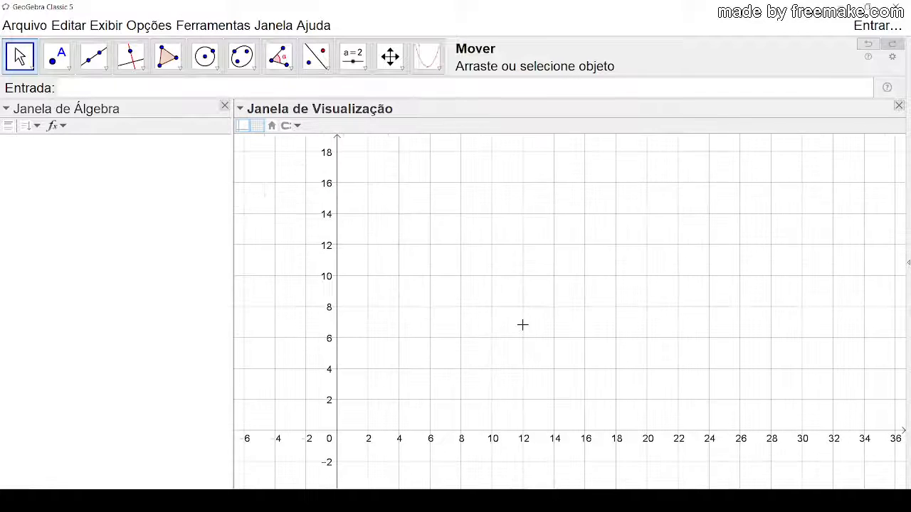
click(434, 66)
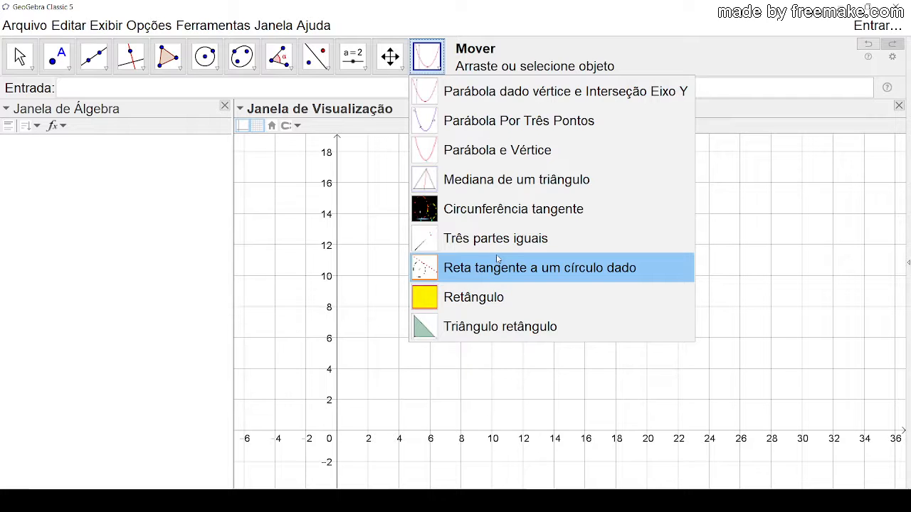
click(507, 211)
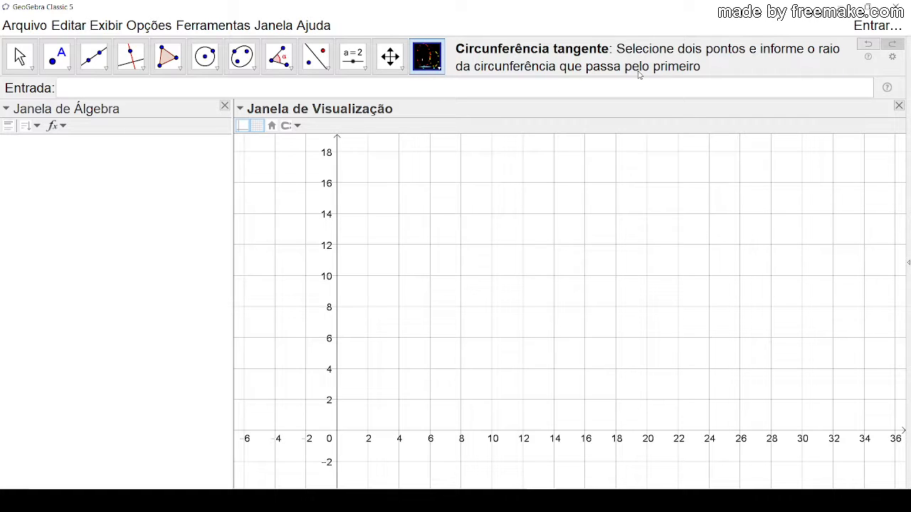
click(428, 329)
click(743, 281)
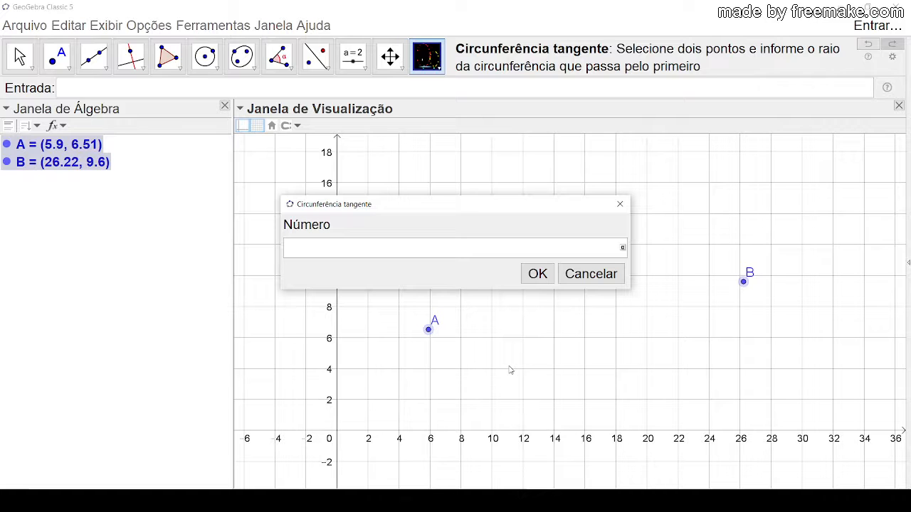
text(4)
key(Return)
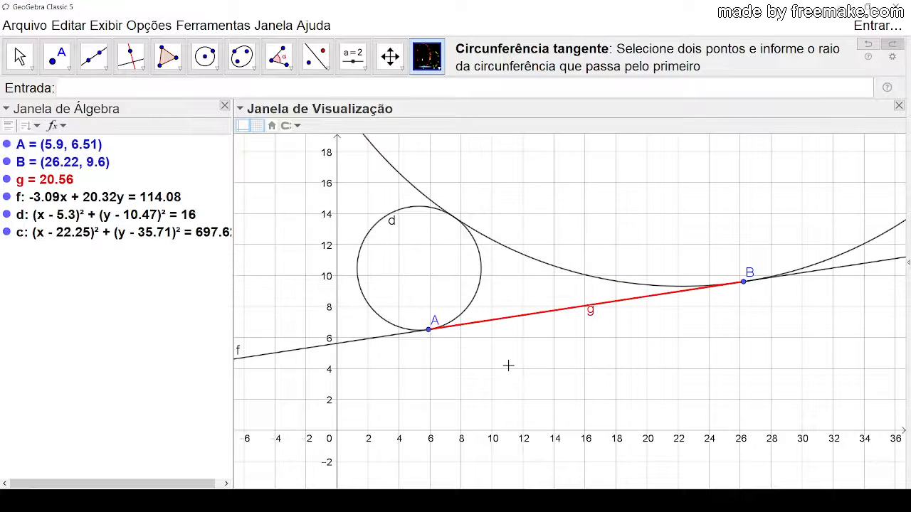
Step: Return to the Move tool and examine the small circle d together with the large circle c tangent to it
click(10, 64)
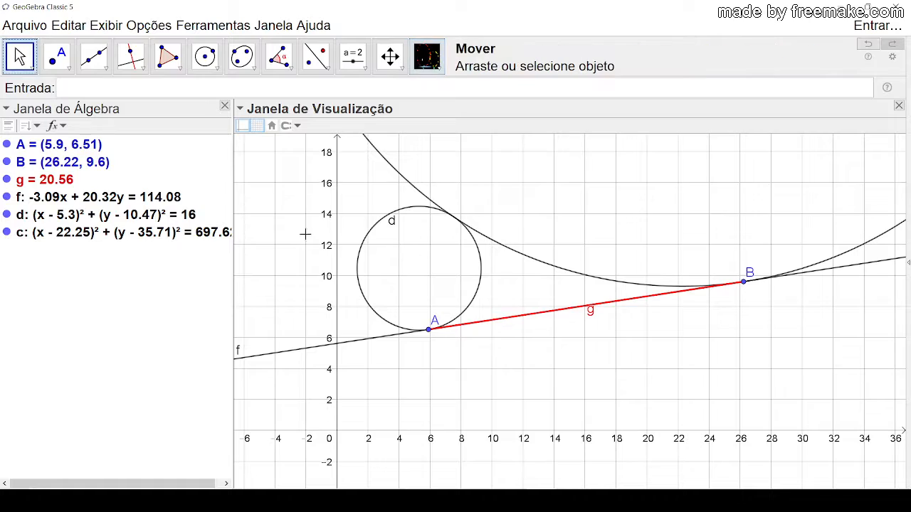
scroll(575, 319, down, 4)
scroll(596, 292, down, 5)
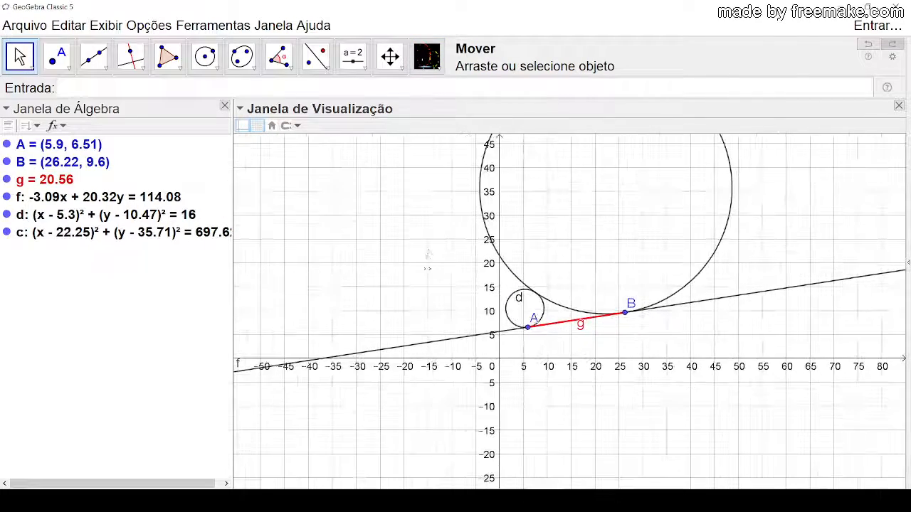
drag(443, 265, 380, 330)
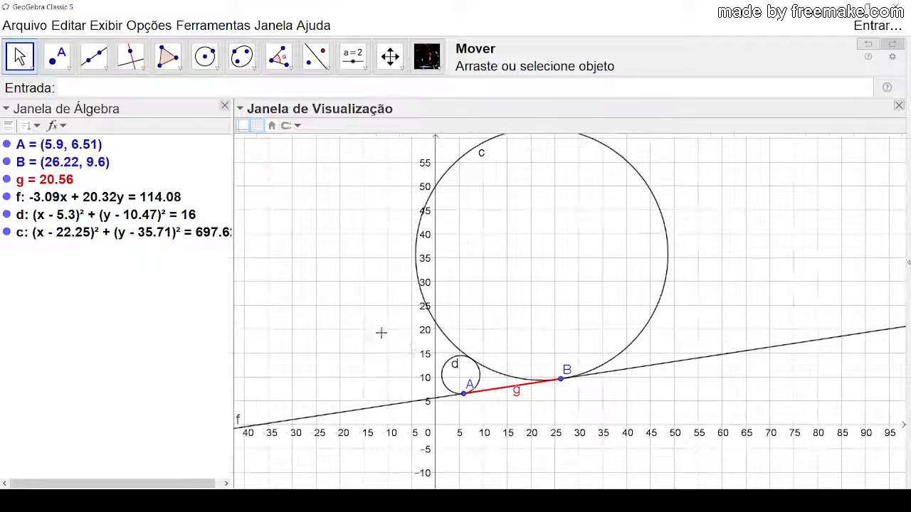
Step: Move point B to about (25.43, 7.15) to resize the large circle c tangent to circle d
click(638, 367)
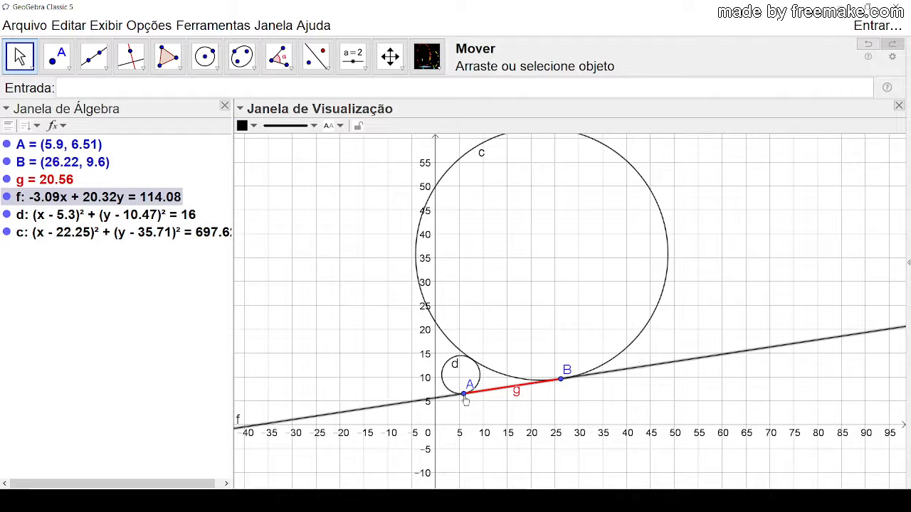
click(465, 395)
scroll(498, 346, up, 2)
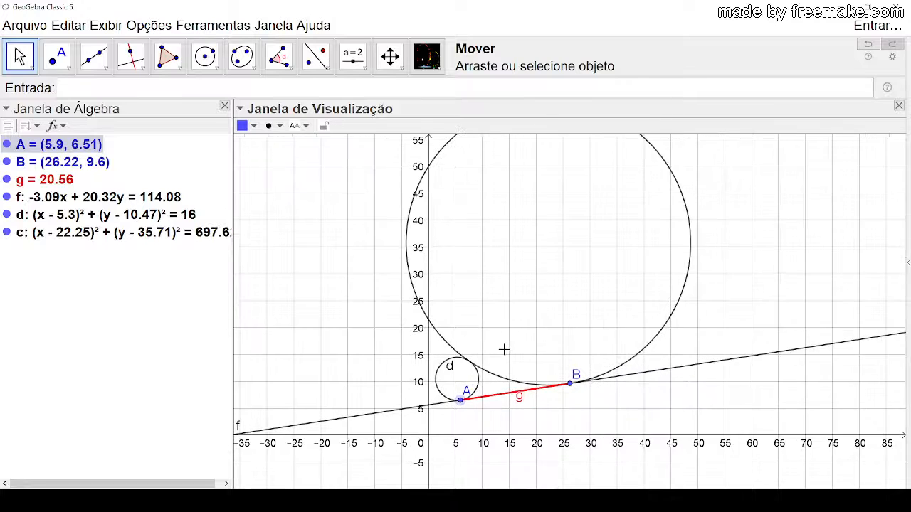
scroll(503, 348, down, 2)
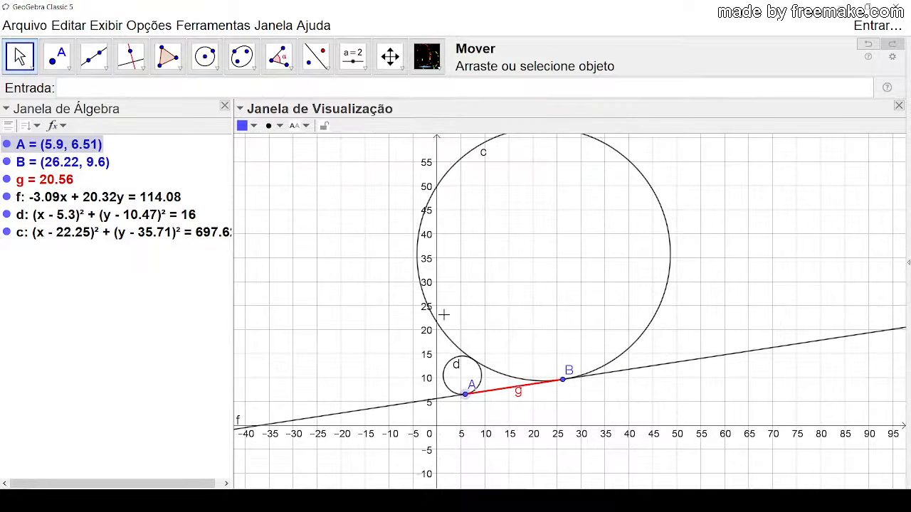
click(456, 357)
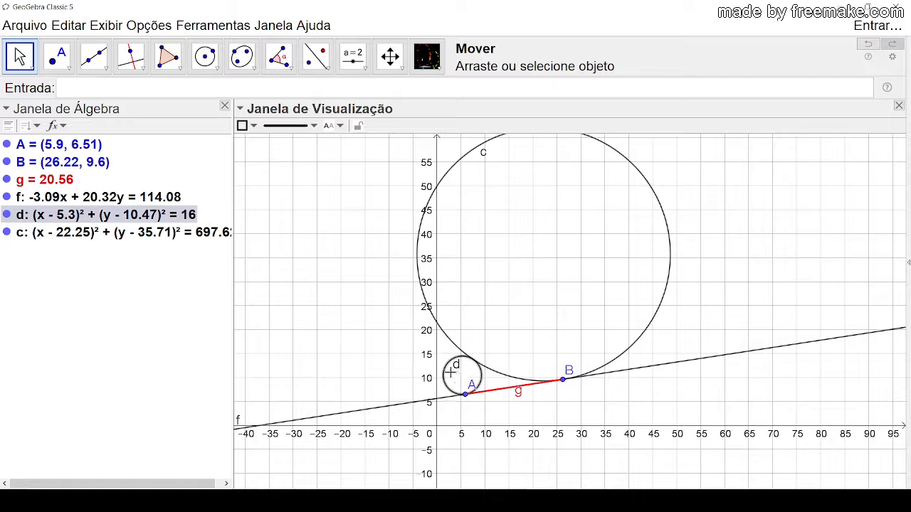
mouse_move(562, 380)
mouse_down()
mouse_move(549, 390)
mouse_move(574, 405)
mouse_move(511, 394)
mouse_move(651, 385)
mouse_move(570, 399)
mouse_move(530, 393)
mouse_move(530, 384)
mouse_move(559, 391)
mouse_up()
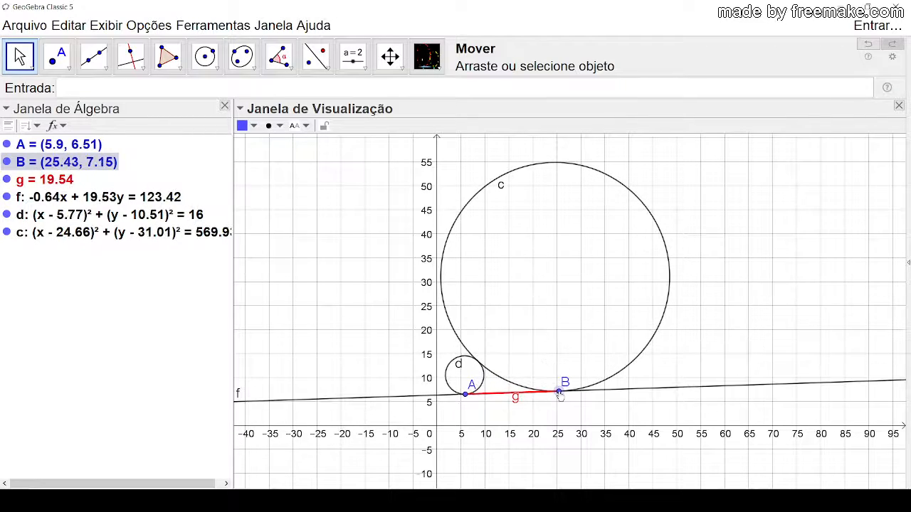
Step: Move point A to about (7.62, 8.14) to shift the small circle d and resize tangent circle c
click(449, 376)
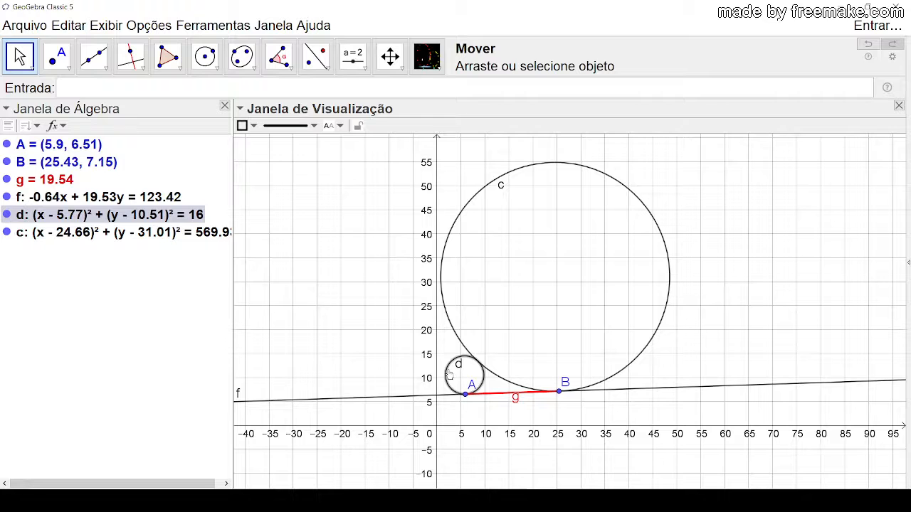
click(402, 362)
mouse_move(466, 398)
mouse_down()
mouse_move(458, 342)
mouse_move(474, 389)
mouse_up()
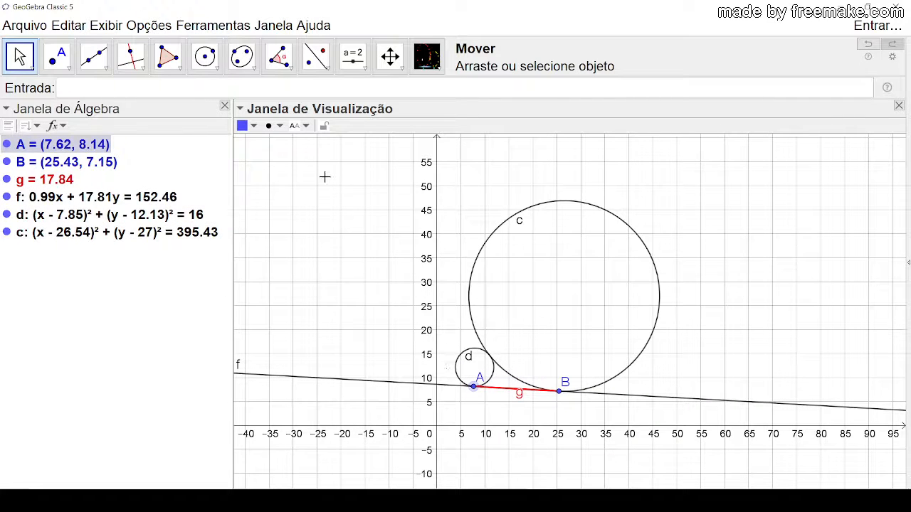
Step: Delete the whole tangent-circle construction, including points A and B, segment g and both circles
drag(325, 177, 743, 439)
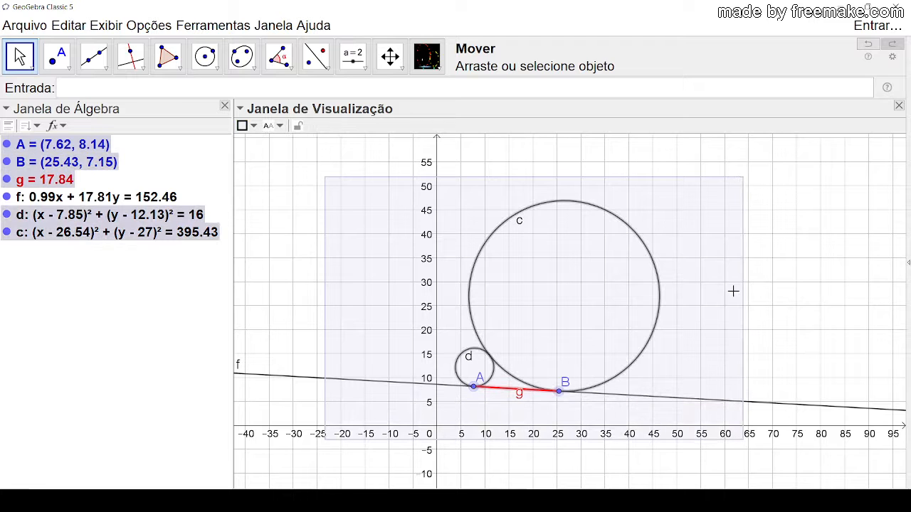
key(Delete)
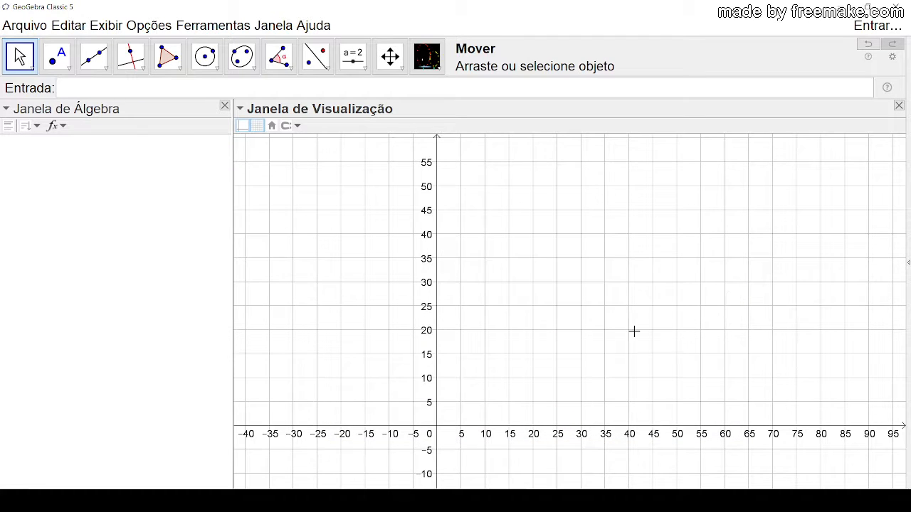
drag(634, 329, 539, 210)
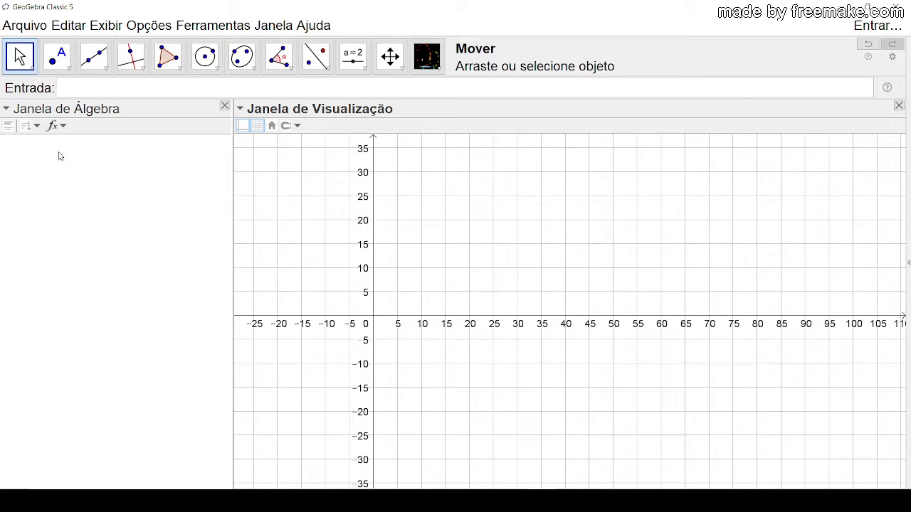
Step: Mark the origin as a point with the Interseção de Dois Objetos tool at the crossing of the axes
click(69, 70)
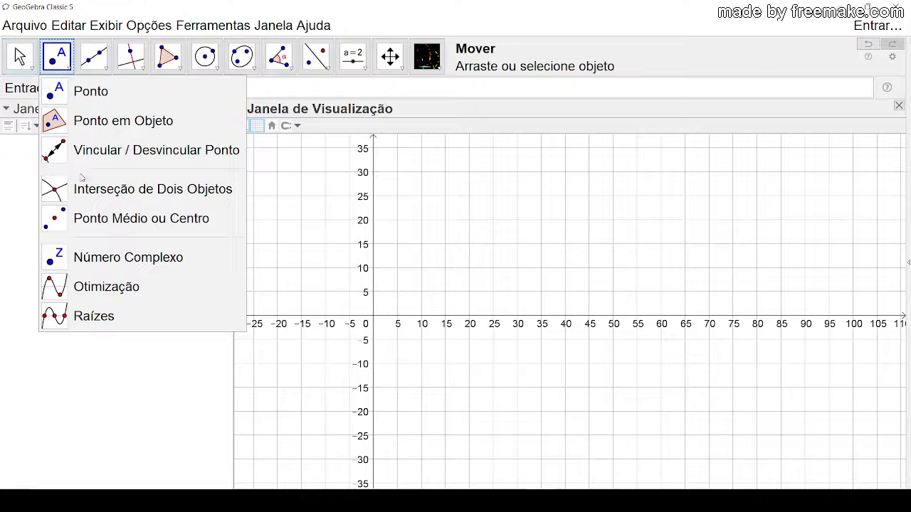
click(88, 186)
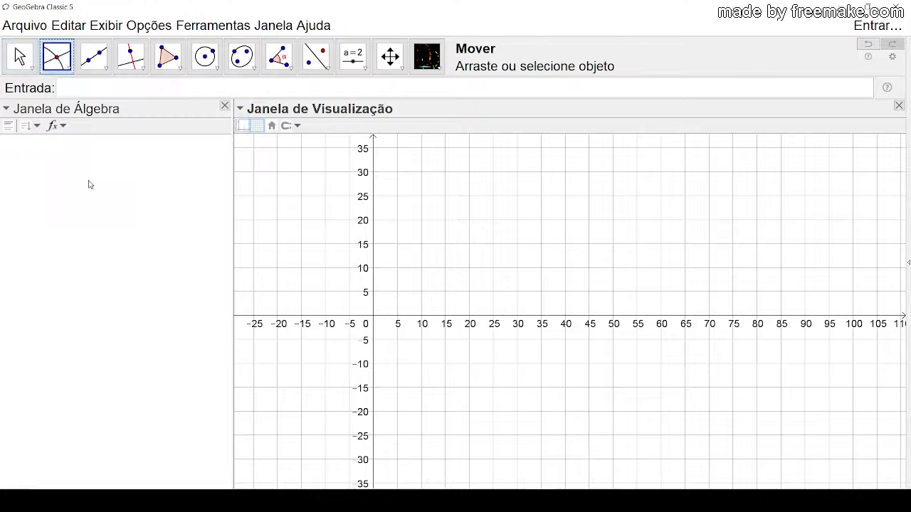
click(373, 317)
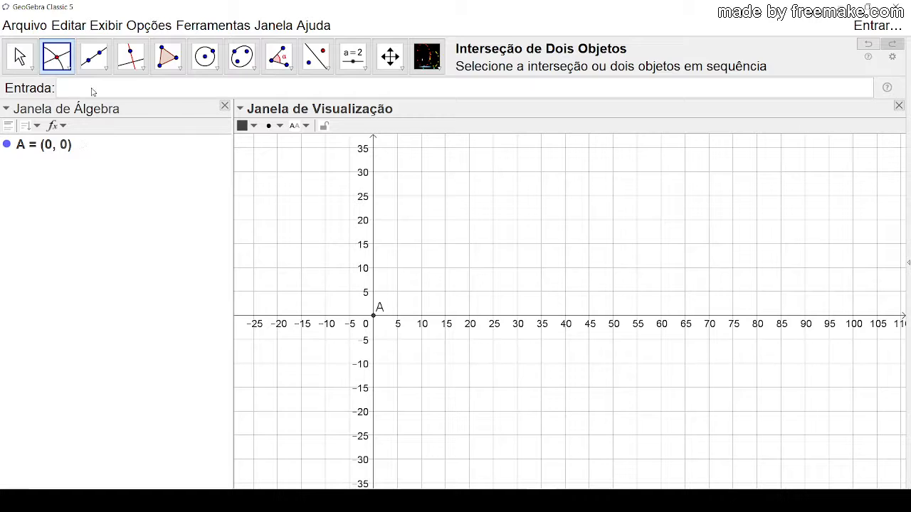
key(Escape)
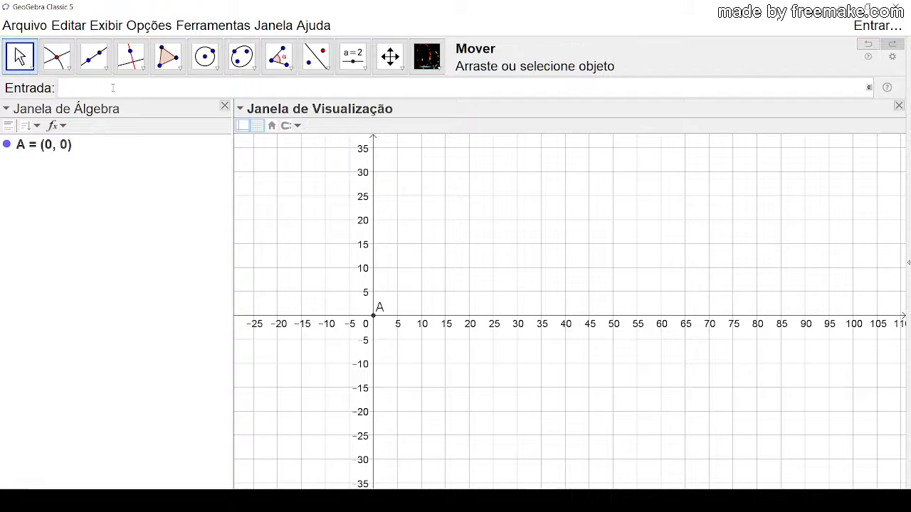
Step: Enter the equation x=7 to create a vertical line
click(113, 87)
text(x=7)
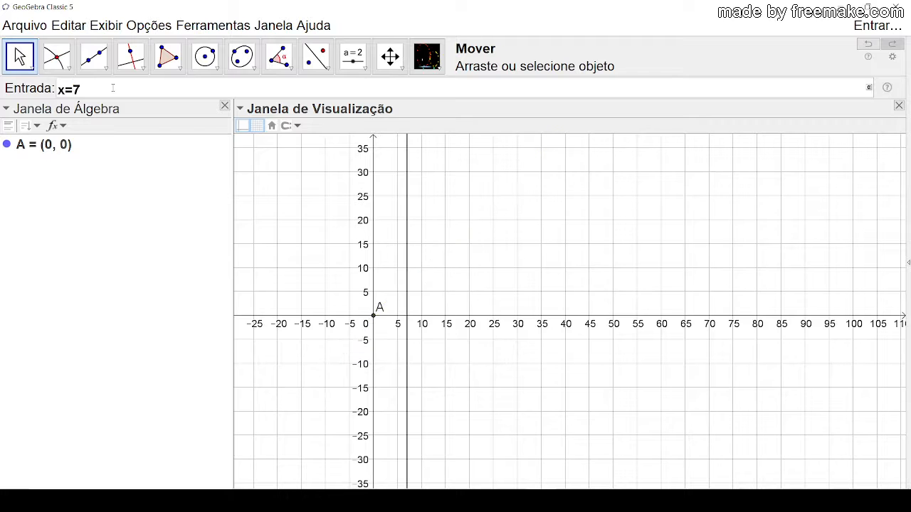
key(Return)
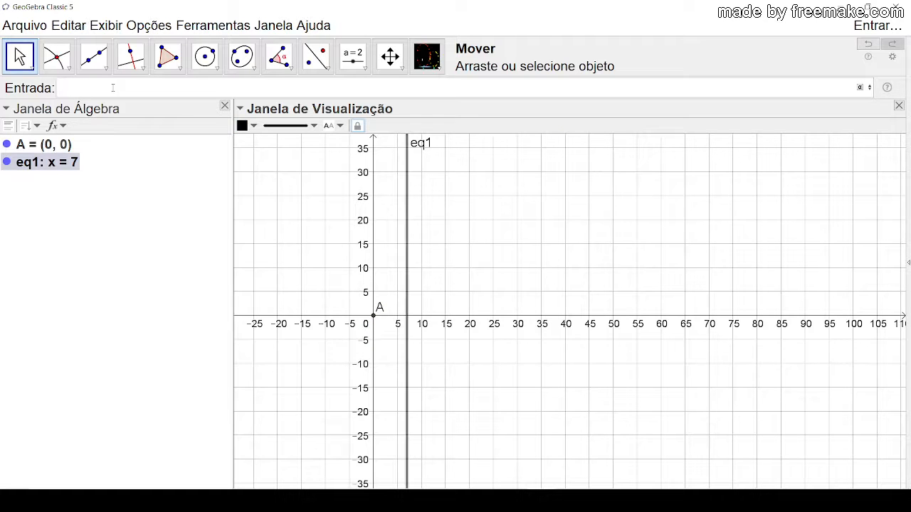
Step: Mark the intersection of the line x = 7 with the x-axis using Interseção de Dois Objetos, ending with the Move tool active
scroll(356, 274, up, 3)
scroll(306, 310, up, 5)
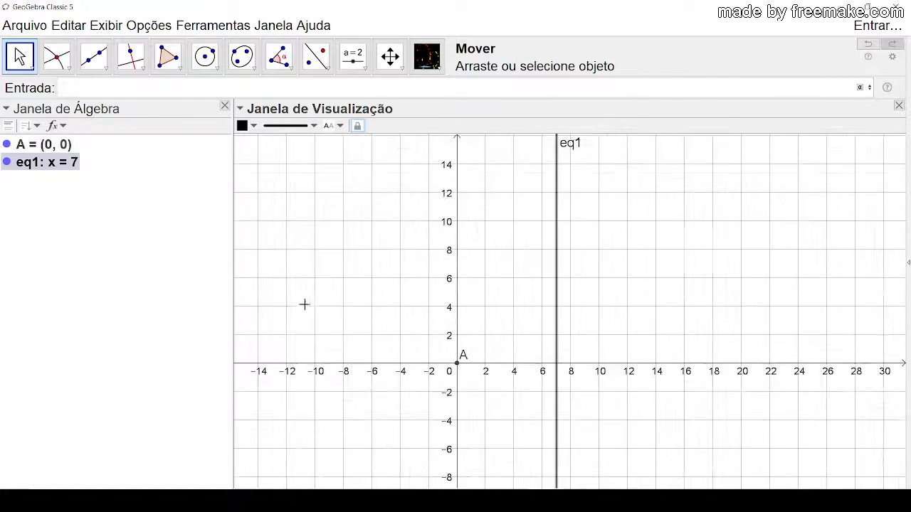
scroll(294, 318, up, 3)
scroll(295, 318, up, 3)
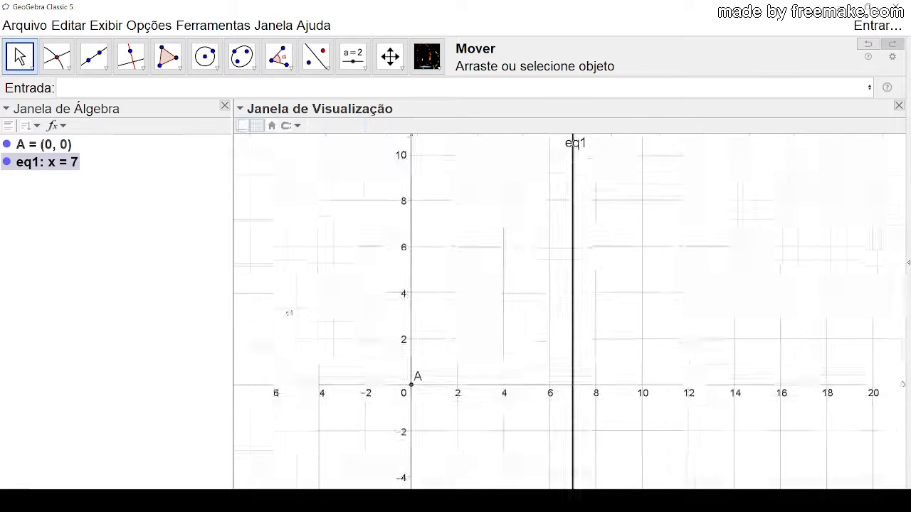
scroll(268, 254, up, 2)
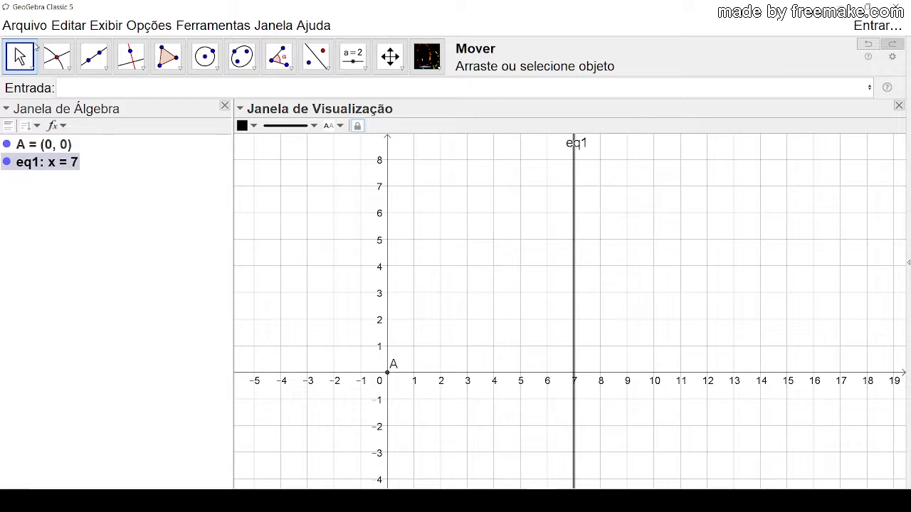
click(61, 56)
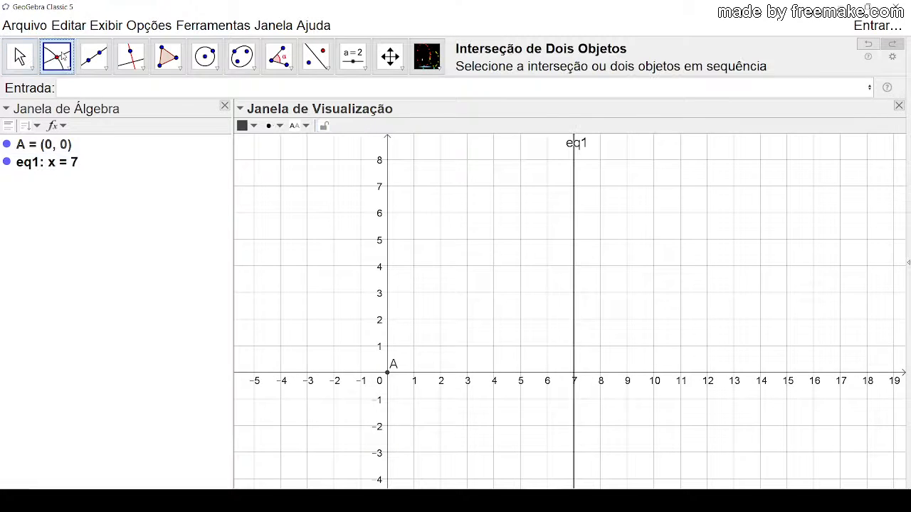
click(574, 375)
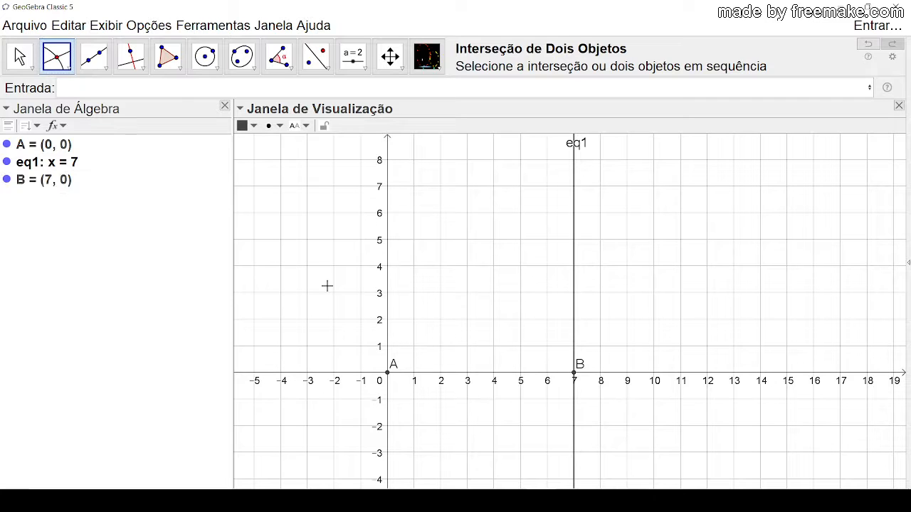
click(14, 46)
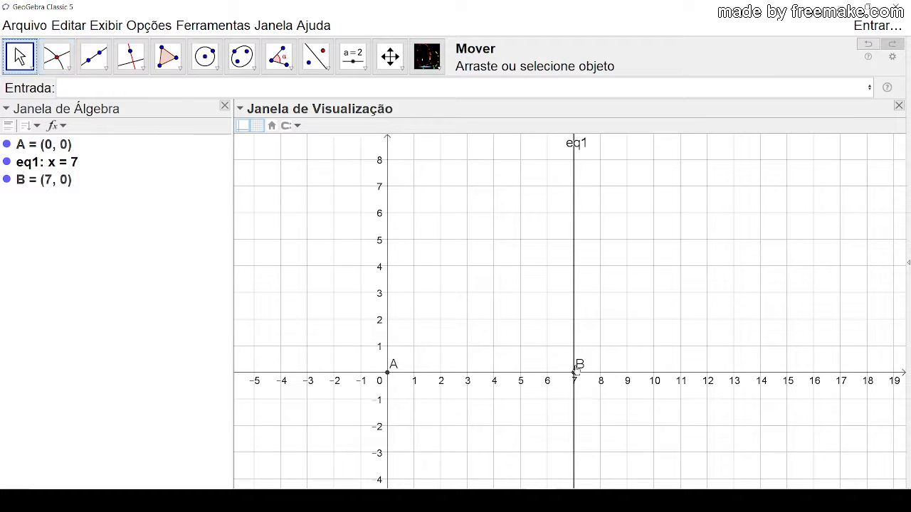
Step: Hide the vertical line x = 7, keeping only the points on display
click(574, 330)
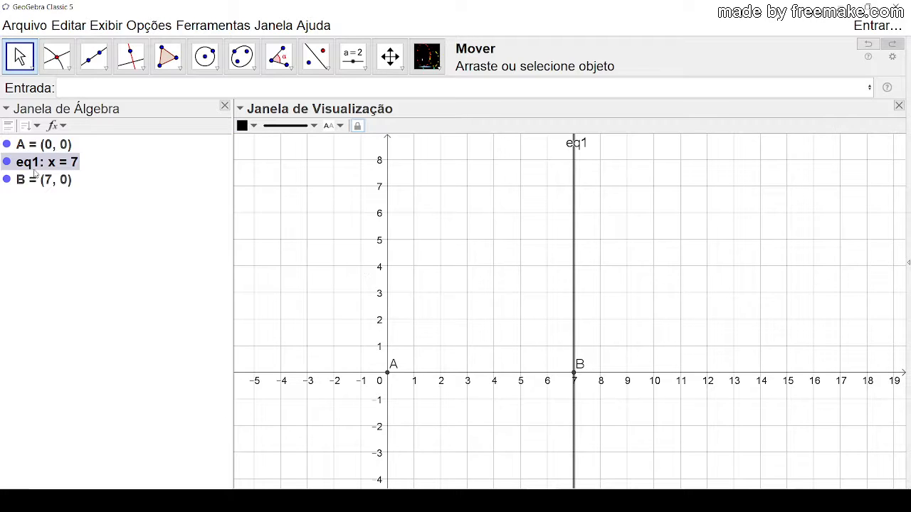
click(8, 162)
click(586, 262)
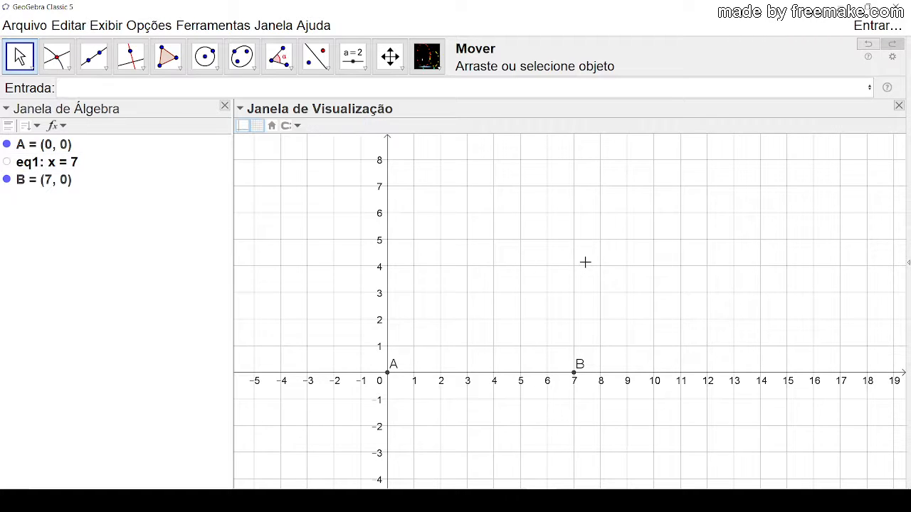
Step: Enter the equation y=3 to create a horizontal line
scroll(481, 341, up, 1)
scroll(480, 342, up, 1)
scroll(478, 332, down, 1)
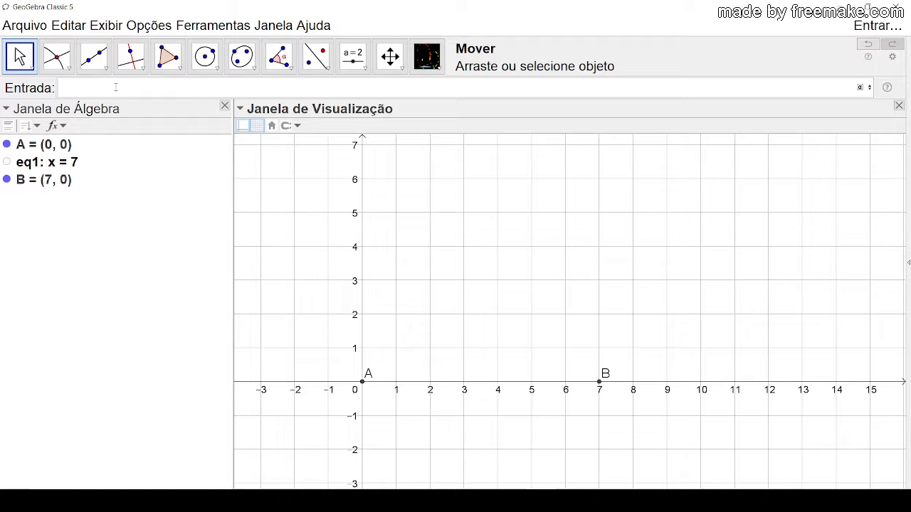
click(115, 87)
text(y=3)
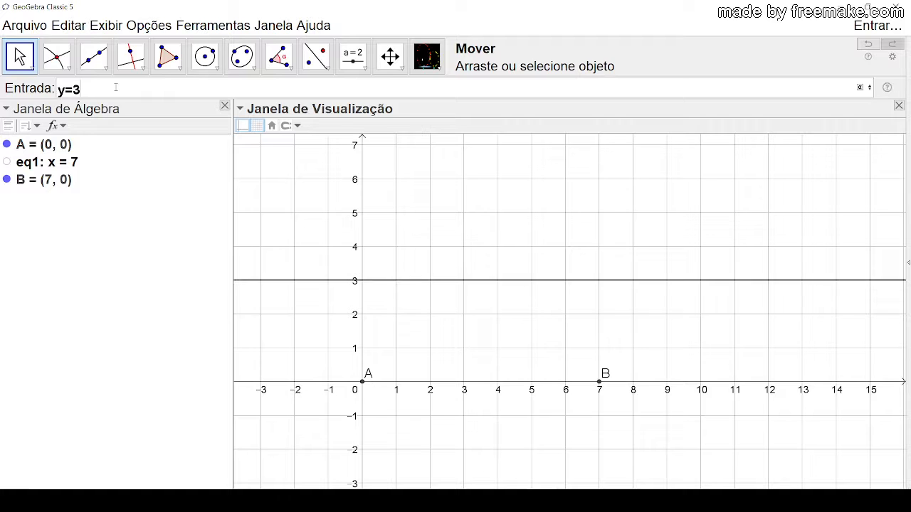
key(Return)
Step: Mark the intersection of the line y = 3 with the y-axis and return to the Move tool
click(56, 56)
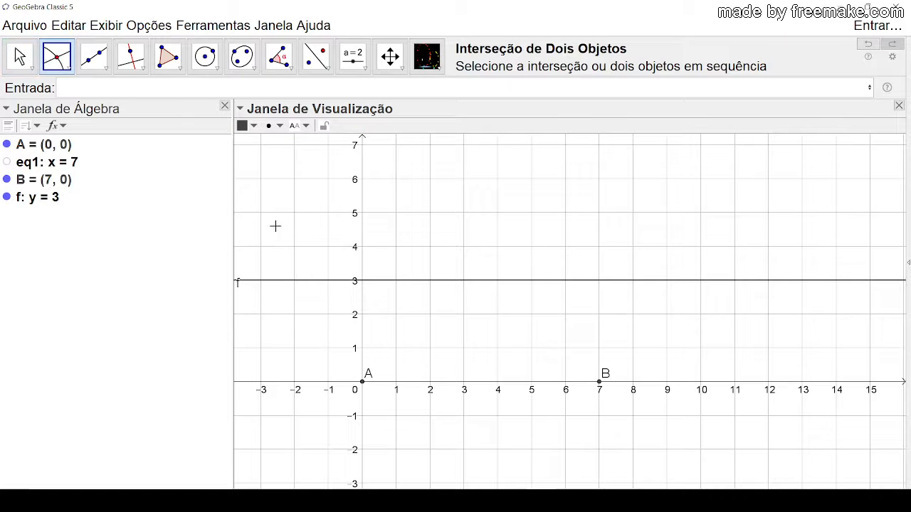
click(362, 281)
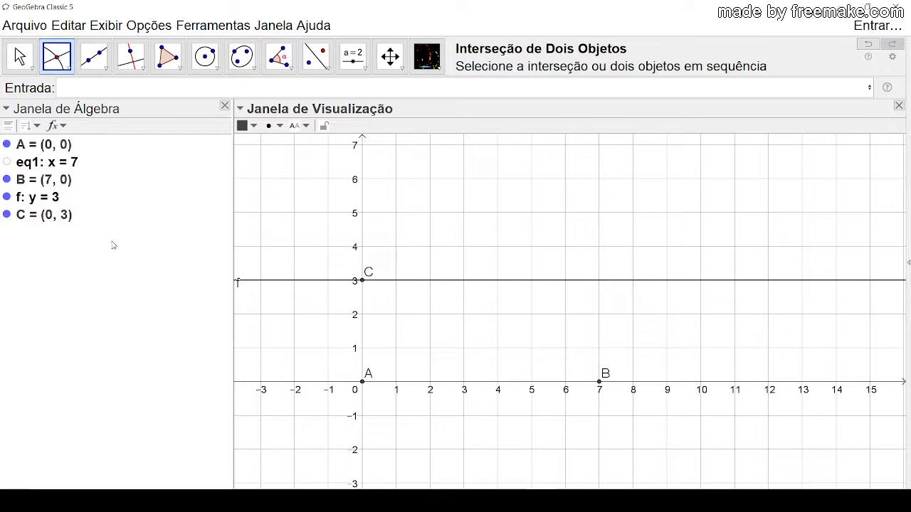
click(22, 61)
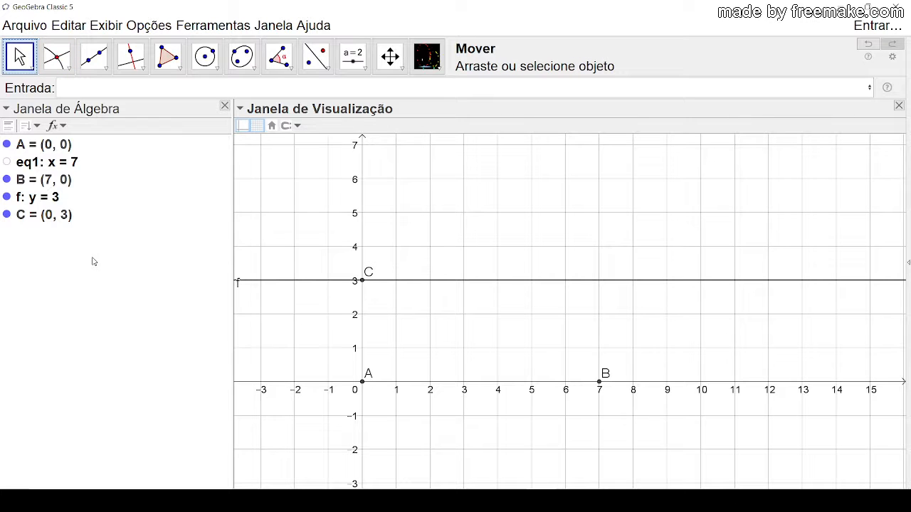
Step: Hide the horizontal line y = 3
click(322, 282)
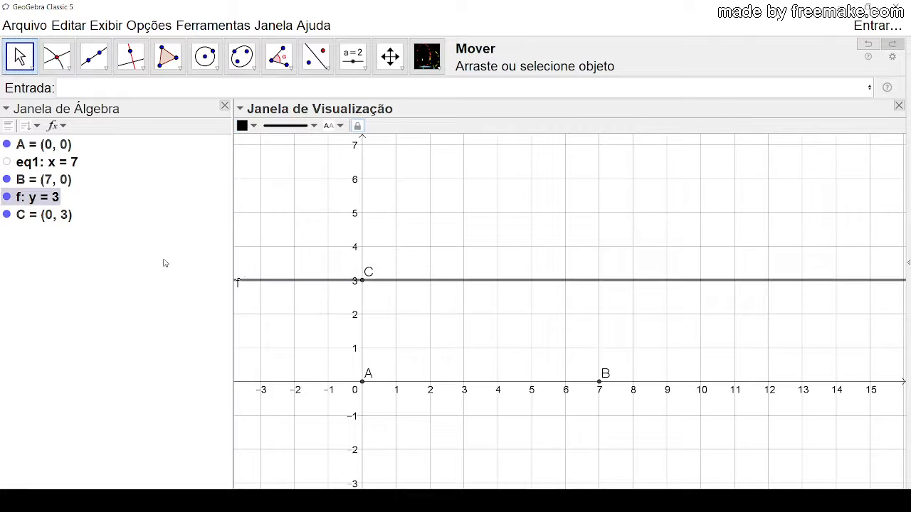
key(Escape)
click(8, 197)
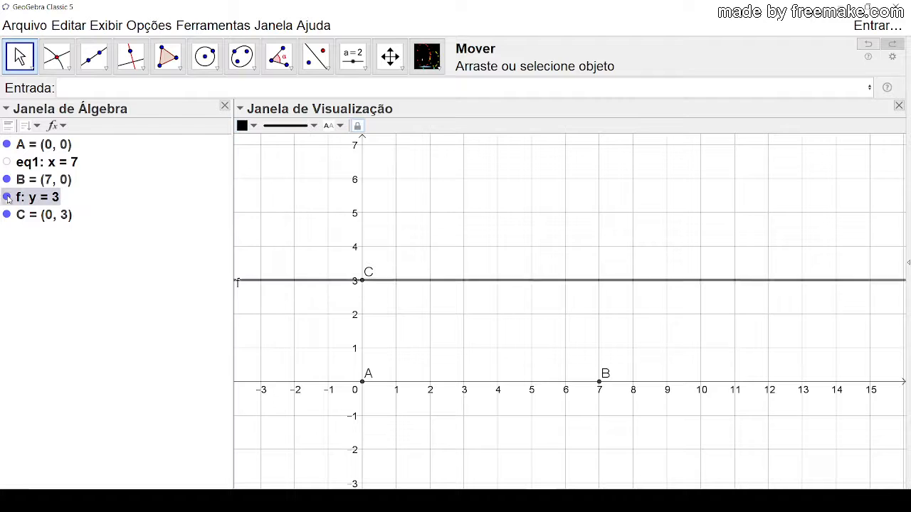
Step: Draw a circle centred at point C through point A with the Círculo dados Centro e Um de seus Pontos tool
click(216, 68)
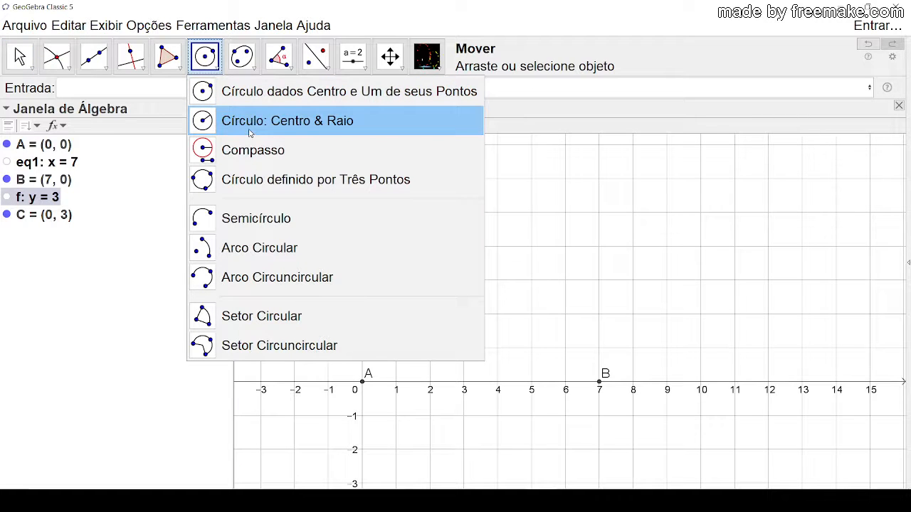
click(267, 100)
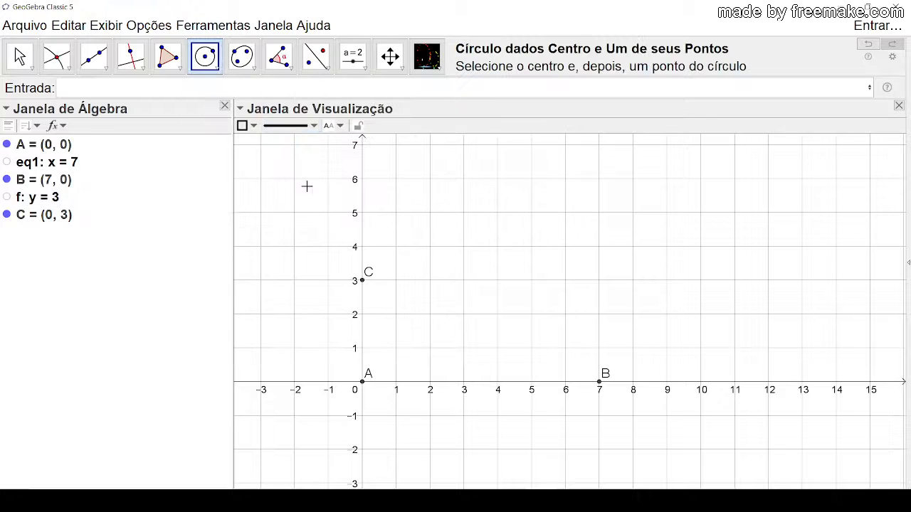
click(362, 280)
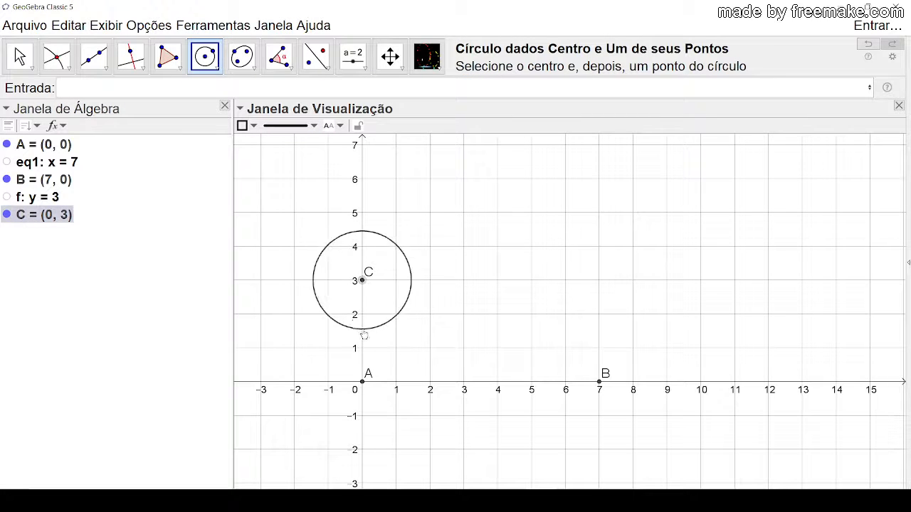
click(363, 382)
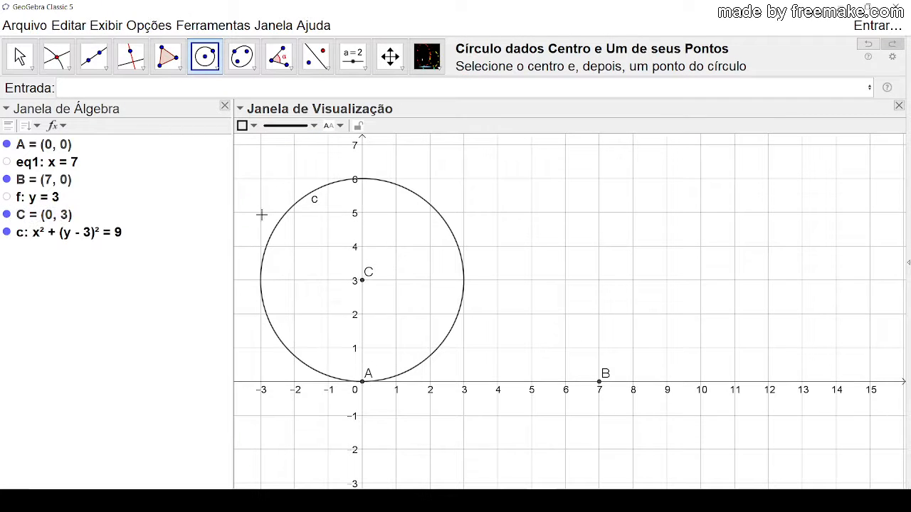
Step: Switch to the Move tool and examine circle c and point B
click(19, 56)
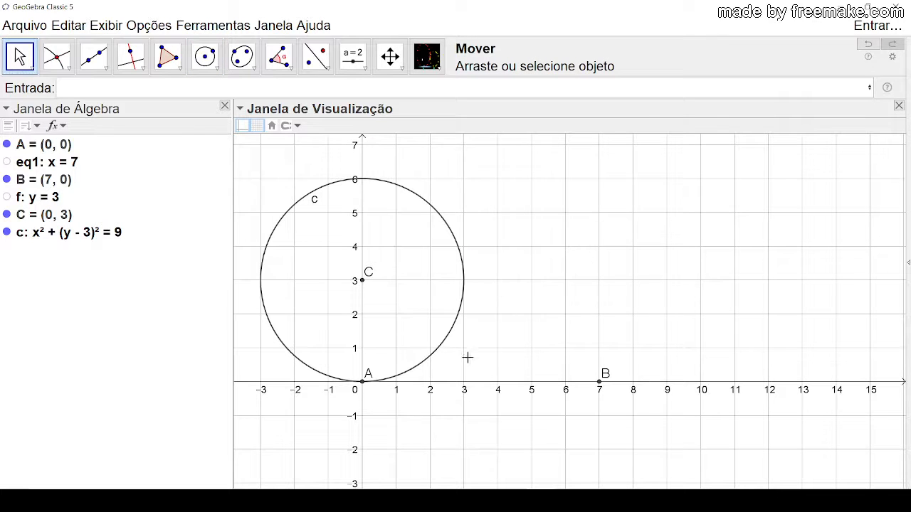
click(410, 191)
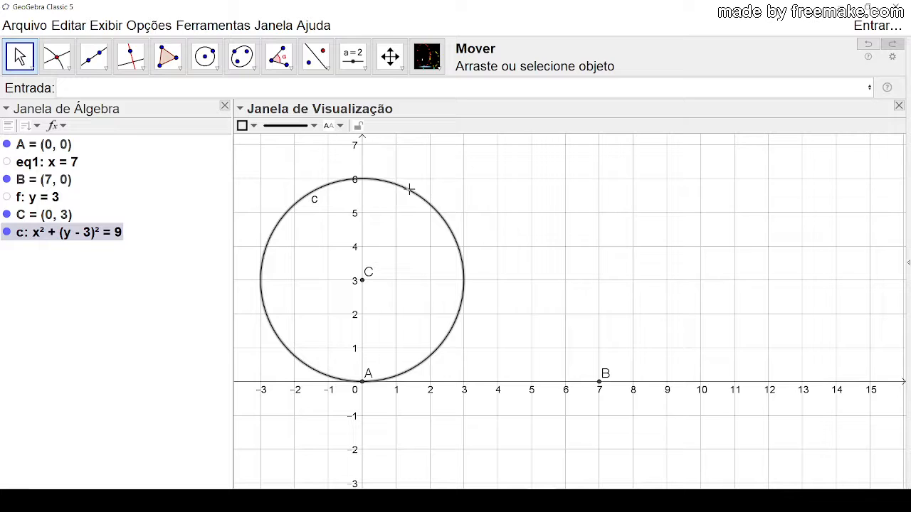
click(619, 268)
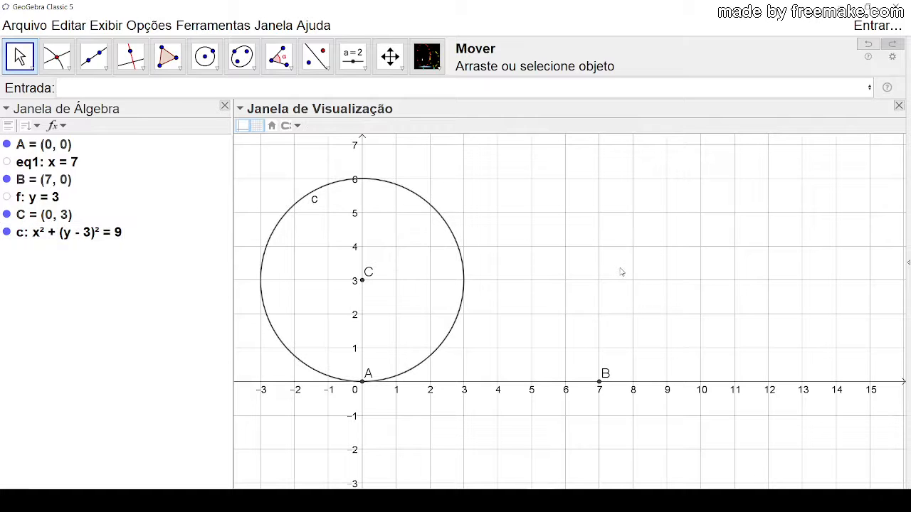
click(599, 382)
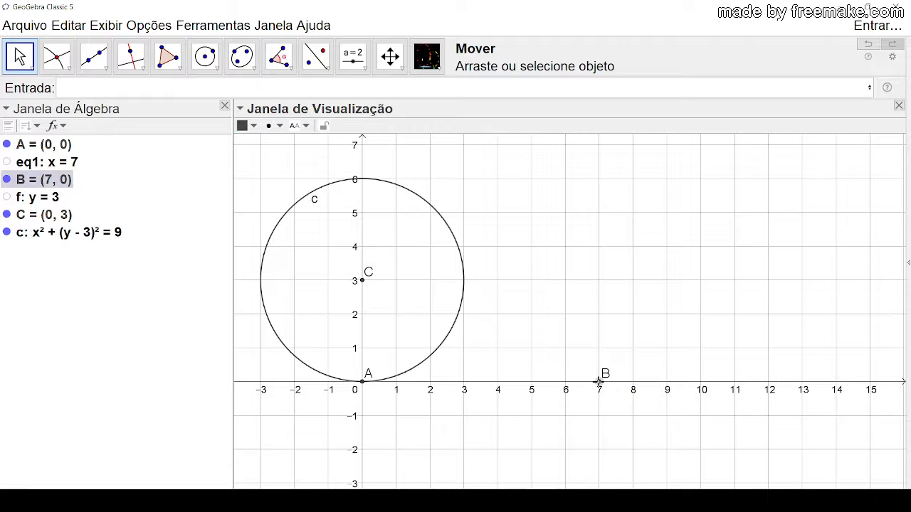
click(633, 237)
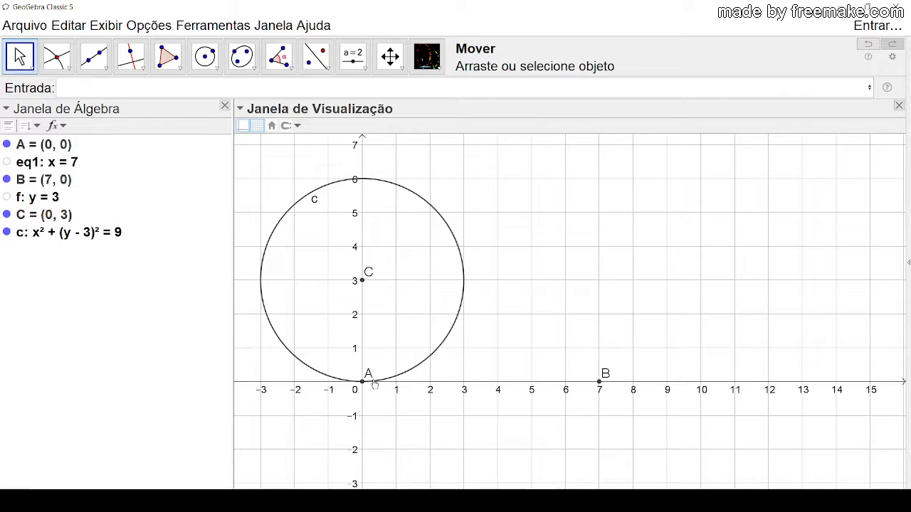
Step: Move the label of point A just below the x-axis
drag(367, 385, 369, 394)
click(363, 385)
click(458, 429)
Step: Apply the Circunferência tangente tool to points A and B with radius 3 and return to the Move tool
click(429, 60)
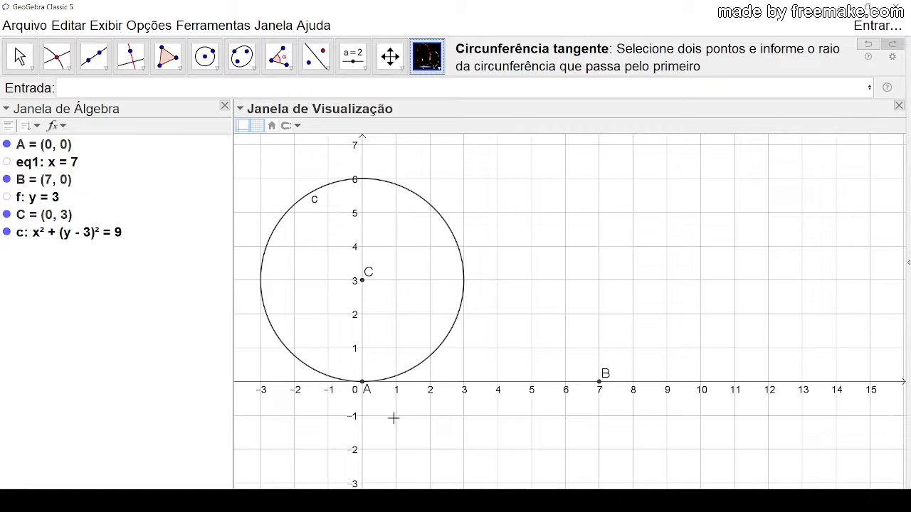
click(362, 383)
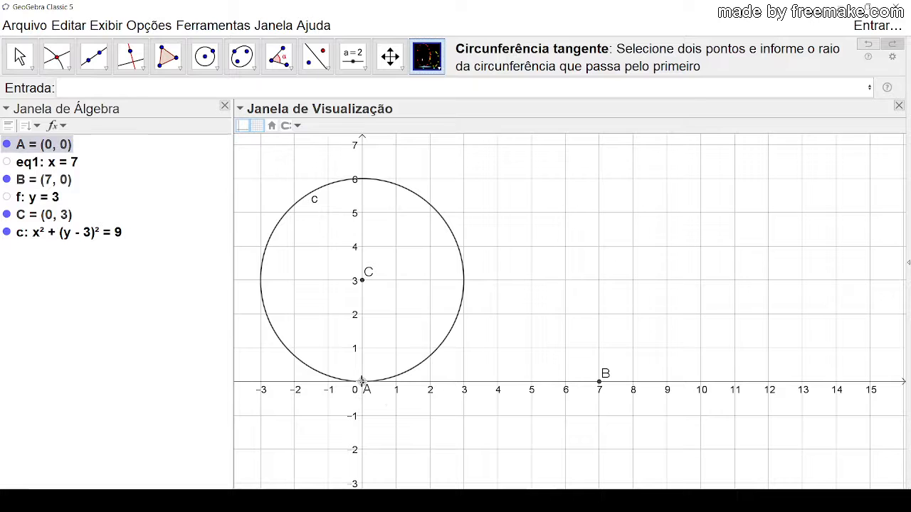
click(602, 385)
drag(441, 209, 652, 170)
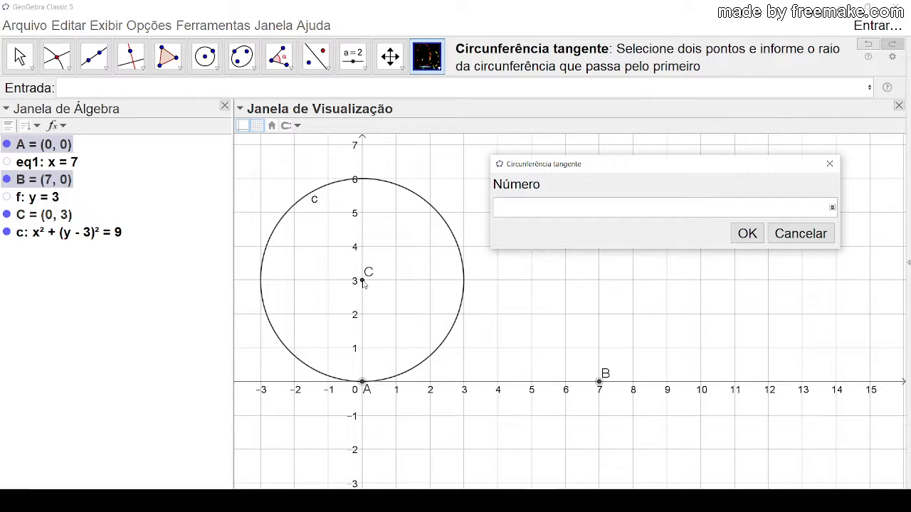
text(3)
key(Return)
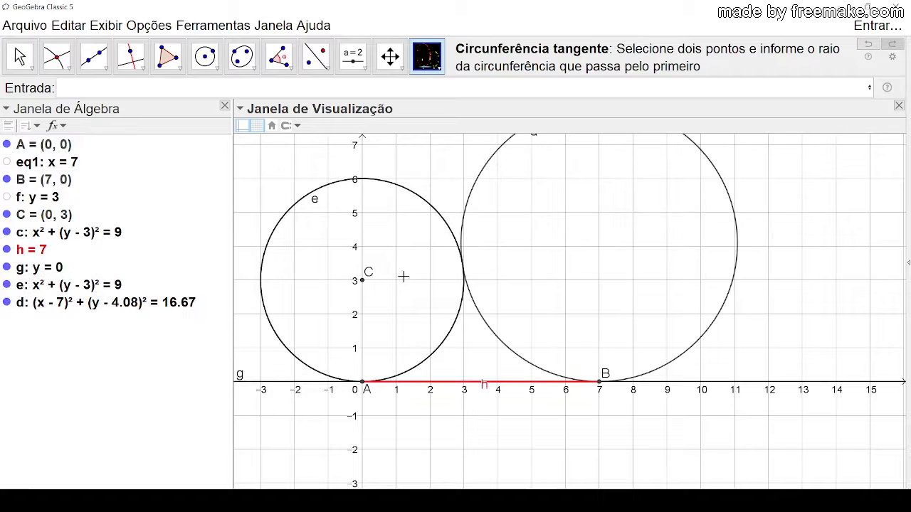
click(27, 57)
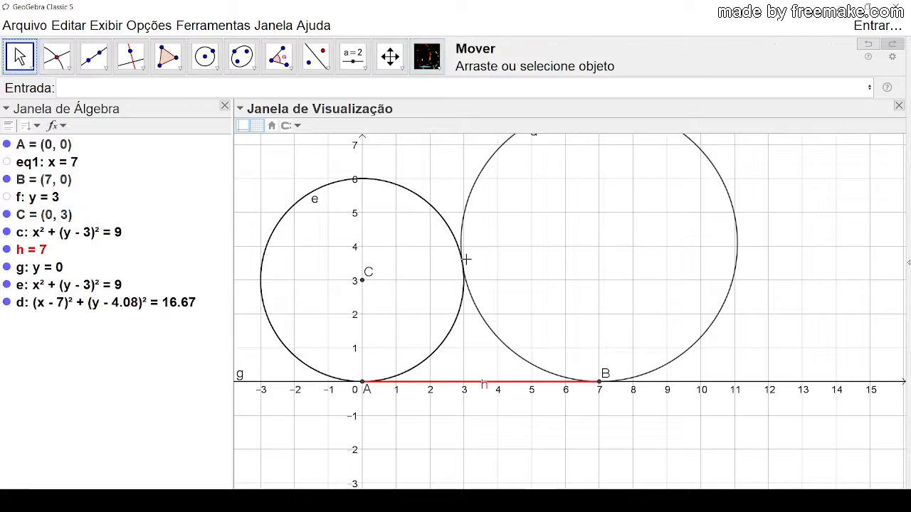
Step: Examine the tangent circle d through B, switching its visibility off and back on
click(463, 215)
scroll(791, 259, down, 2)
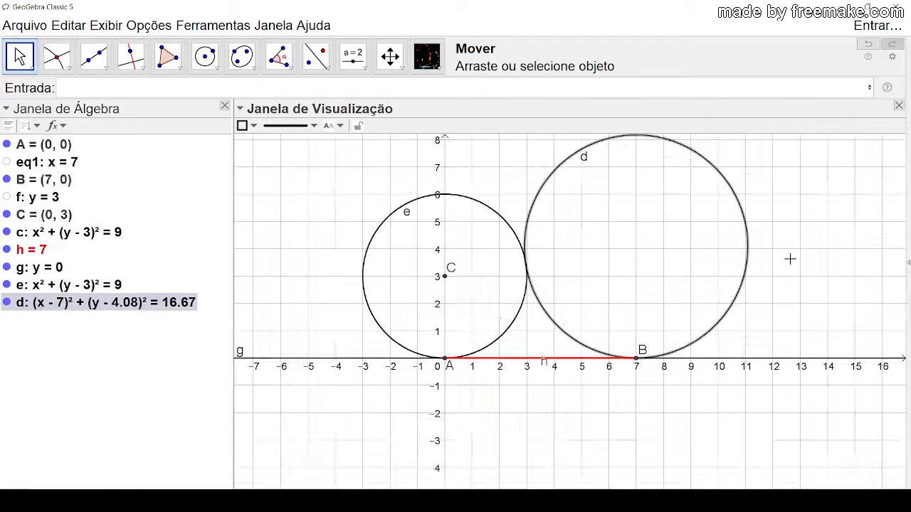
drag(786, 242, 742, 250)
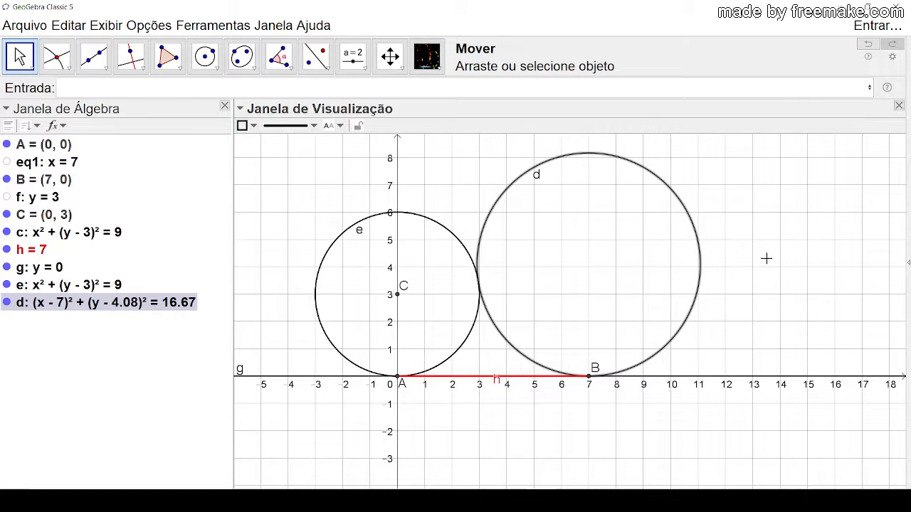
click(765, 259)
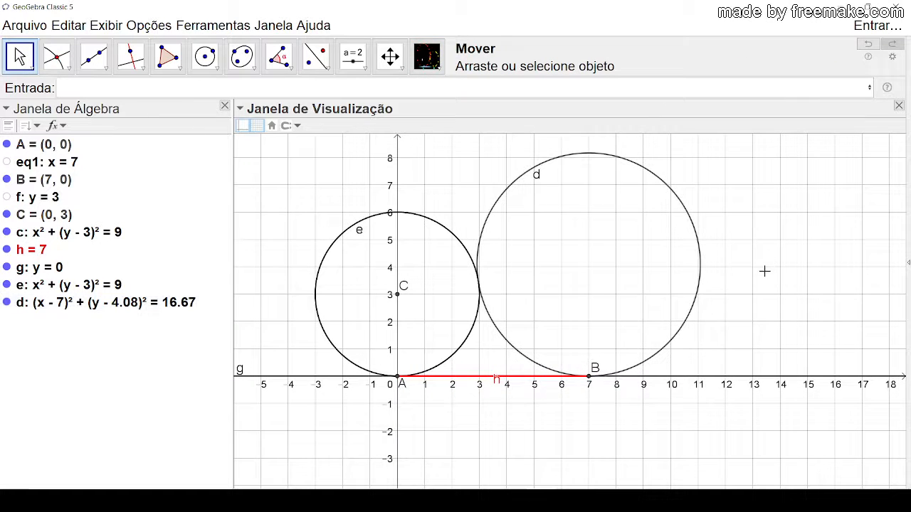
click(512, 188)
click(466, 169)
click(8, 303)
click(8, 303)
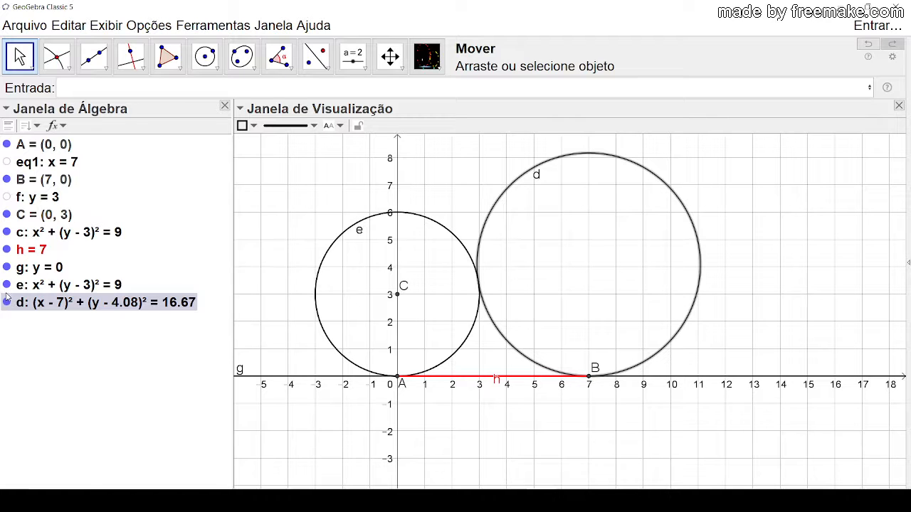
Step: Compare the overlapping circles e and c by switching the visibility of each off and on, and check circle d
click(7, 286)
click(7, 285)
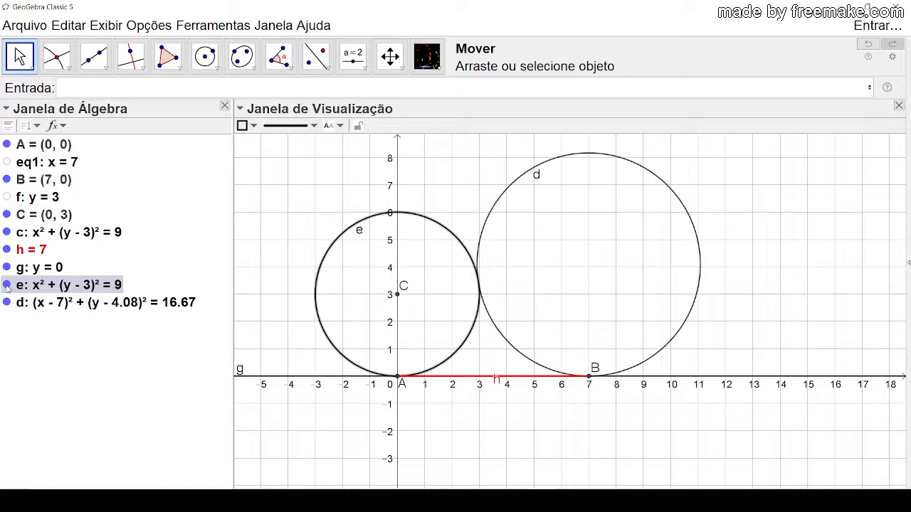
click(7, 233)
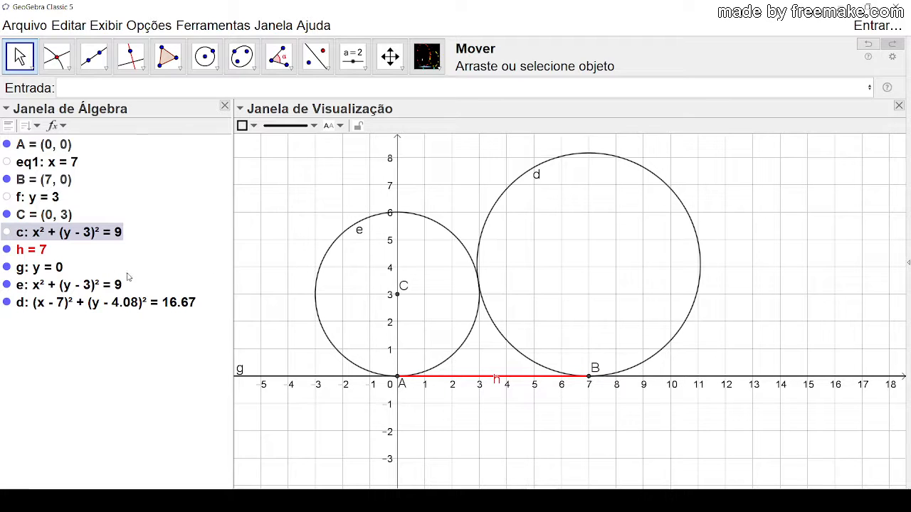
click(6, 232)
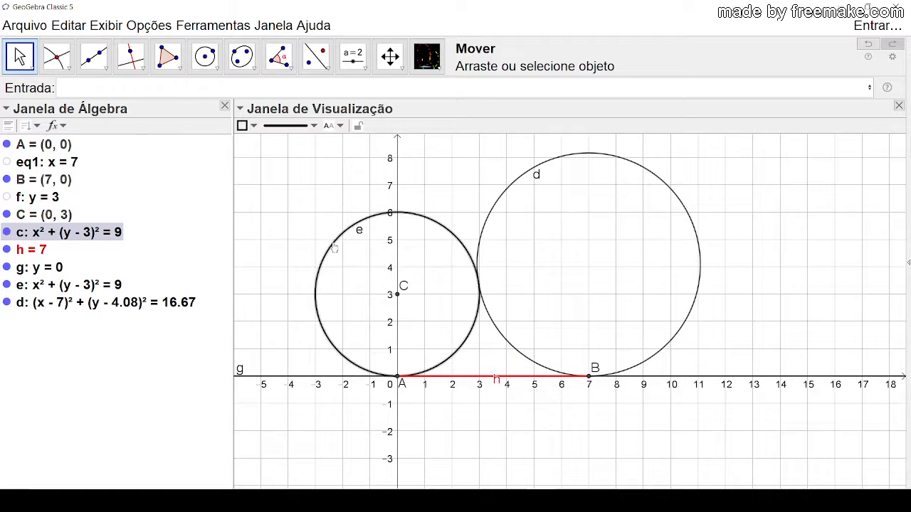
click(506, 192)
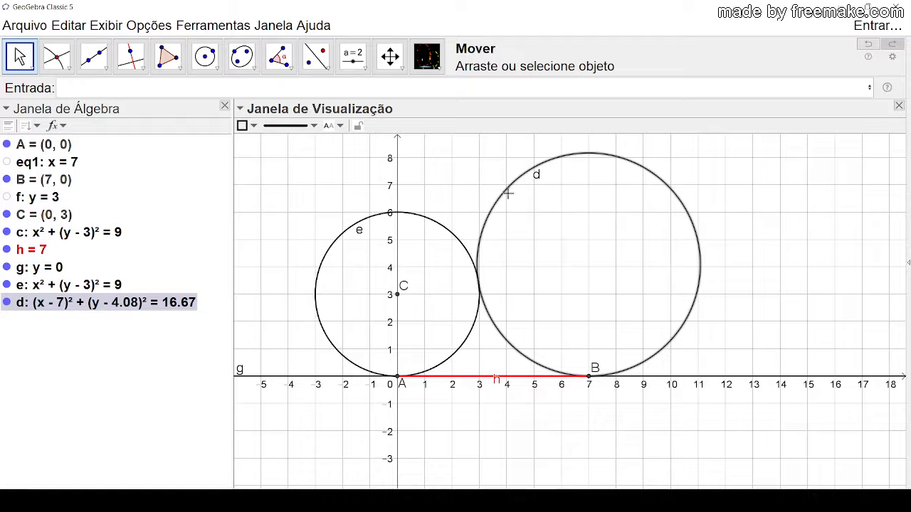
click(815, 268)
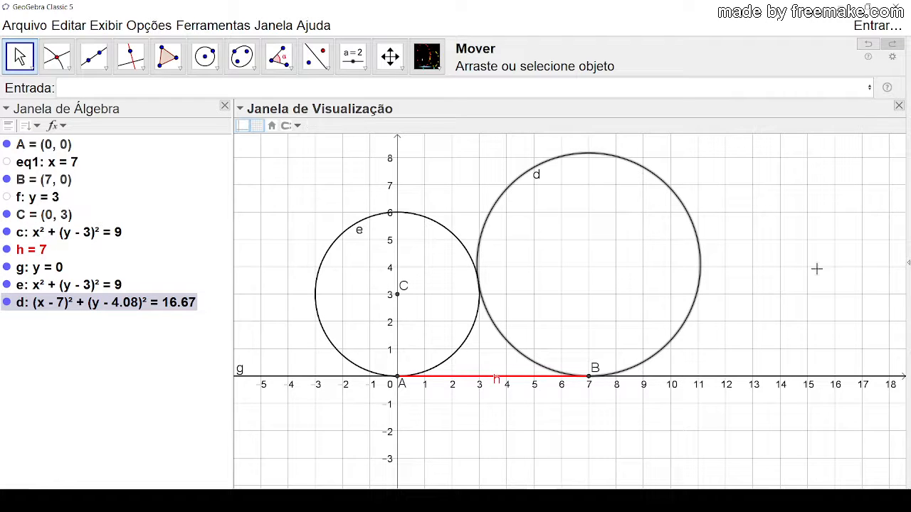
Step: Hide the coordinate axes and inspect line g through points A and B
right_click(770, 184)
click(770, 218)
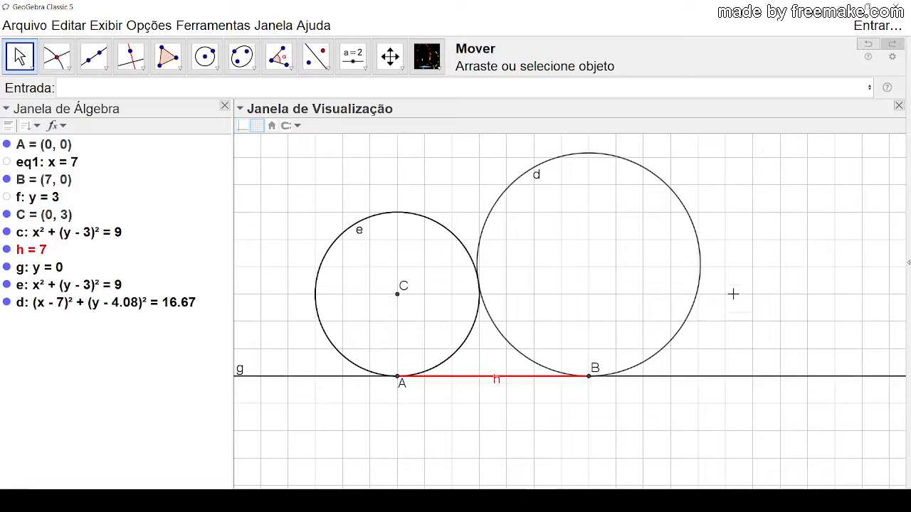
click(706, 376)
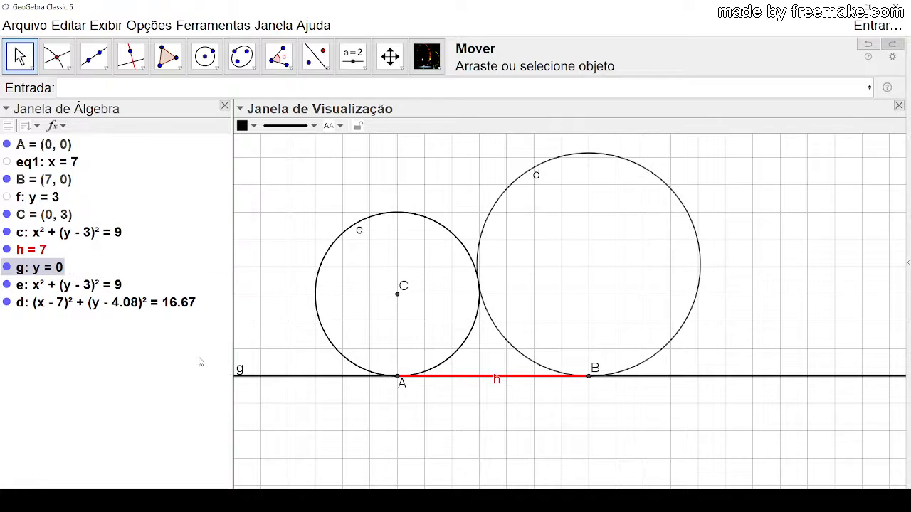
click(409, 422)
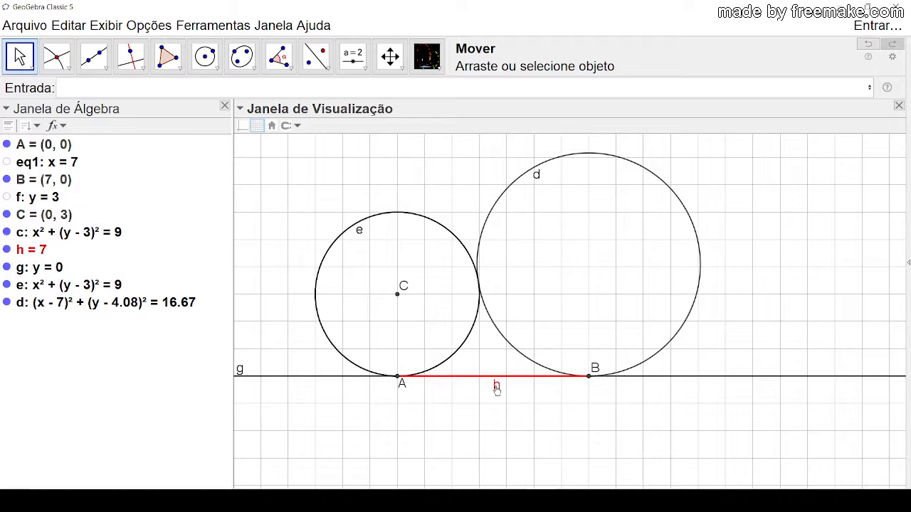
Step: Shift the label of segment h slightly lower and inspect circle e
click(494, 387)
click(597, 214)
click(388, 214)
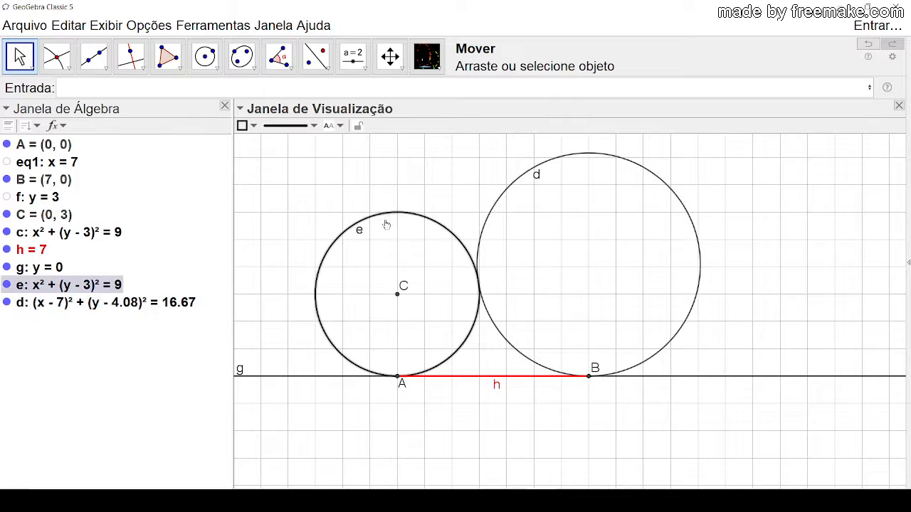
click(270, 220)
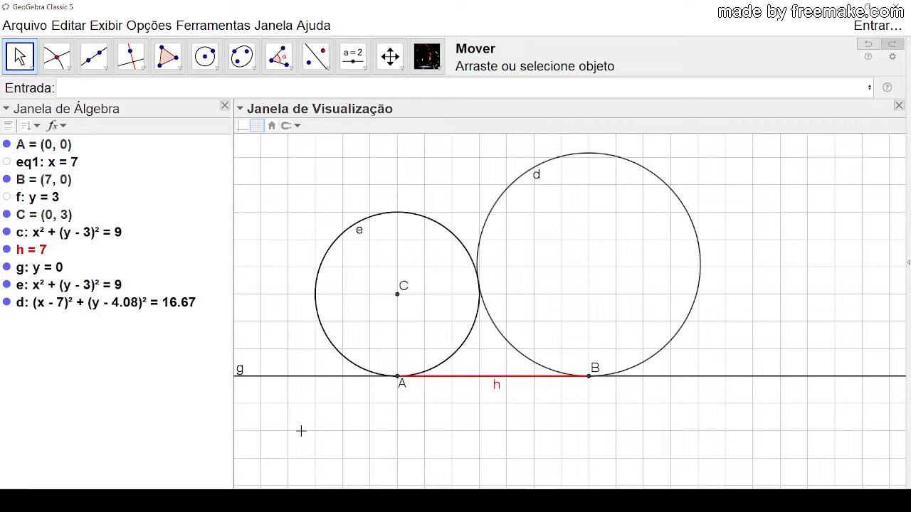
Step: Check circle e by switching its visibility off and on, and hide the original circle c
click(8, 285)
click(7, 285)
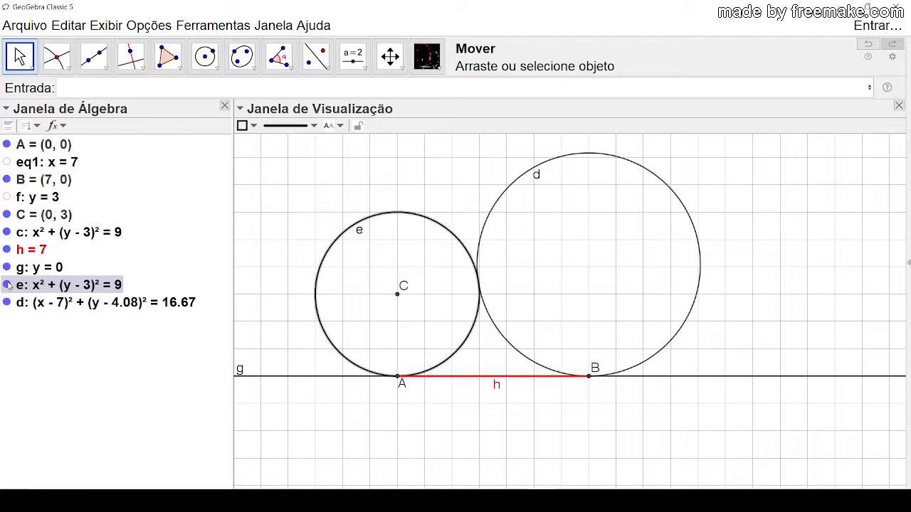
click(7, 233)
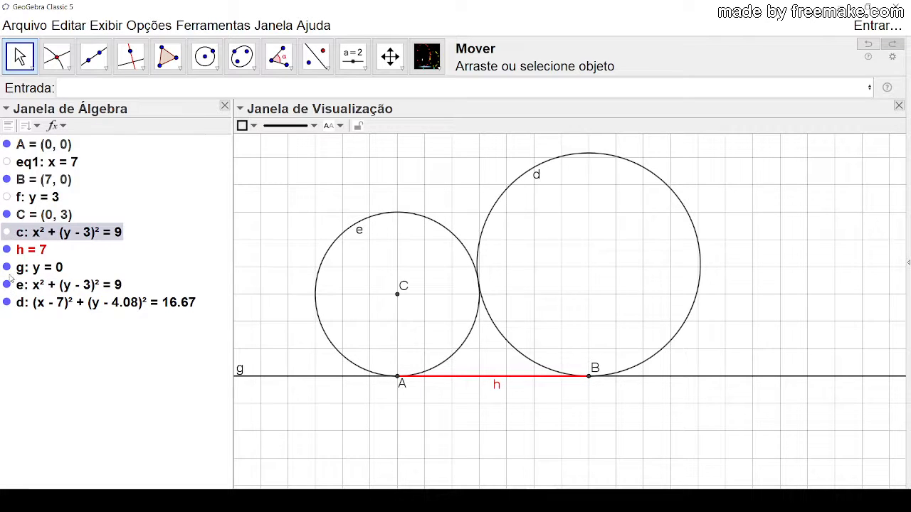
click(78, 385)
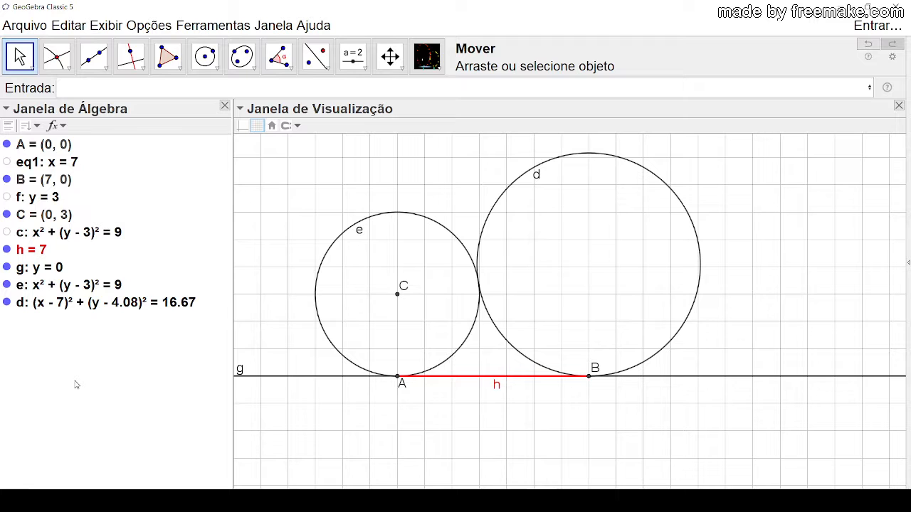
Step: Delete line g through A and B and undo that deletion
click(740, 377)
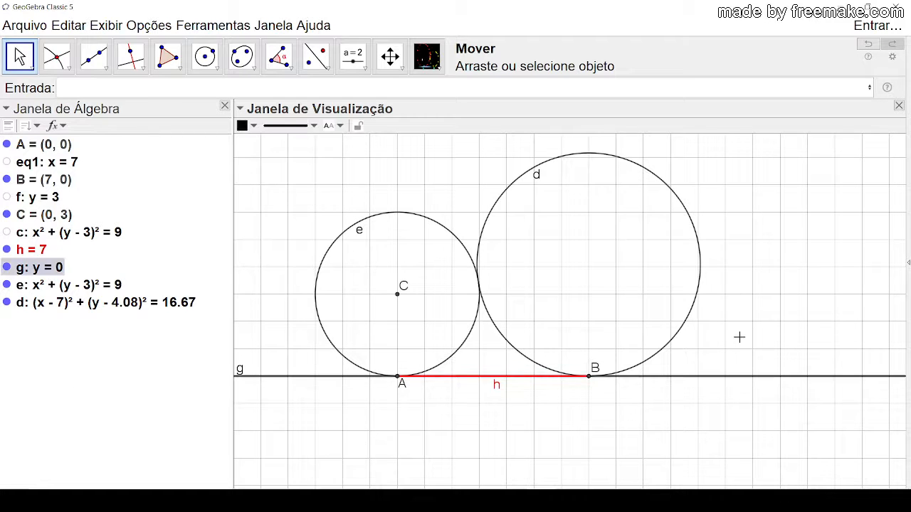
key(Delete)
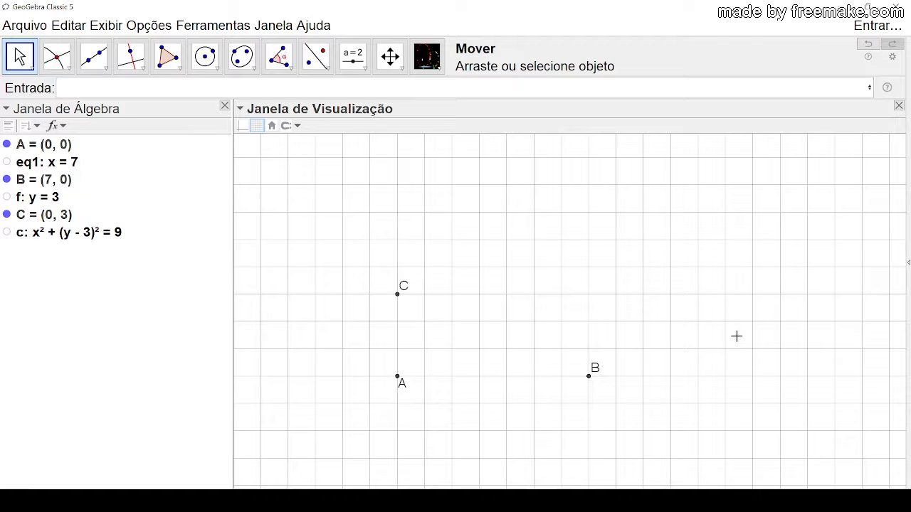
key(ctrl+z)
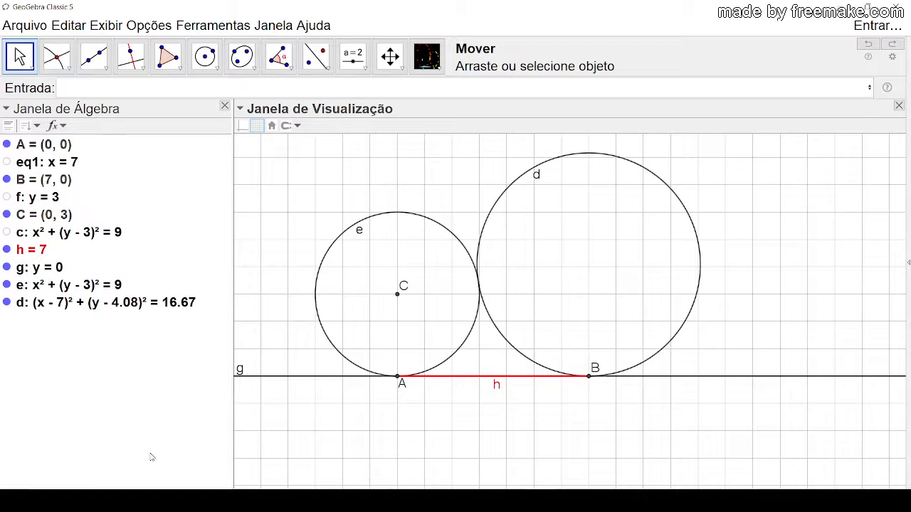
Step: Hide the tool's circle e and show the original circle c in its place
click(6, 284)
click(7, 285)
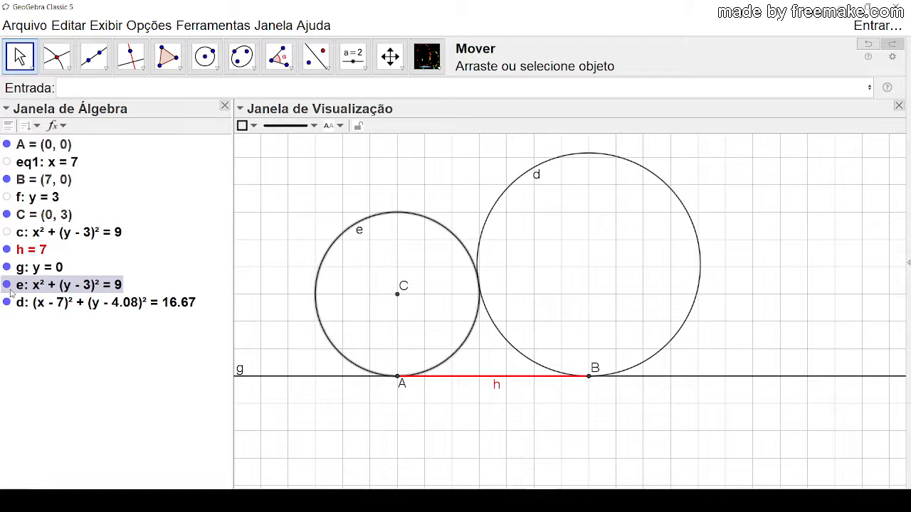
click(6, 232)
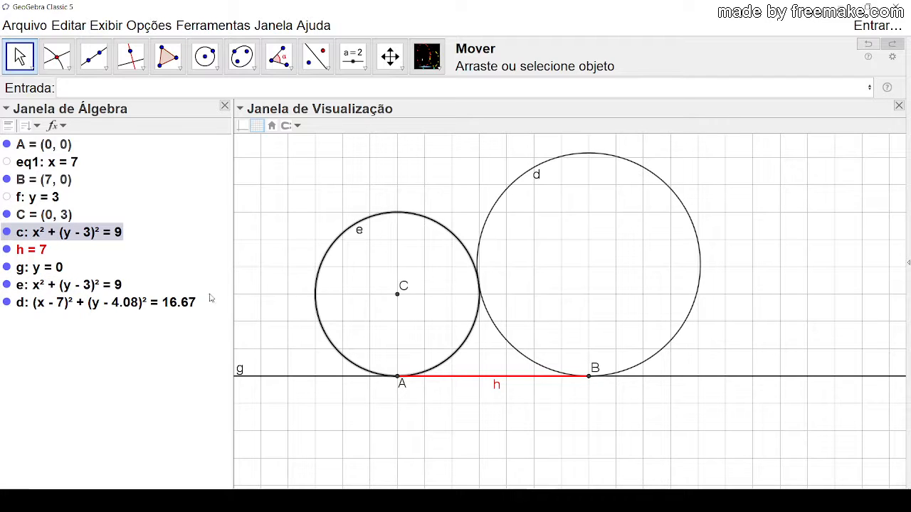
Step: Delete the tangent circle d together with the other objects built by the Circunferência tangente tool
click(110, 390)
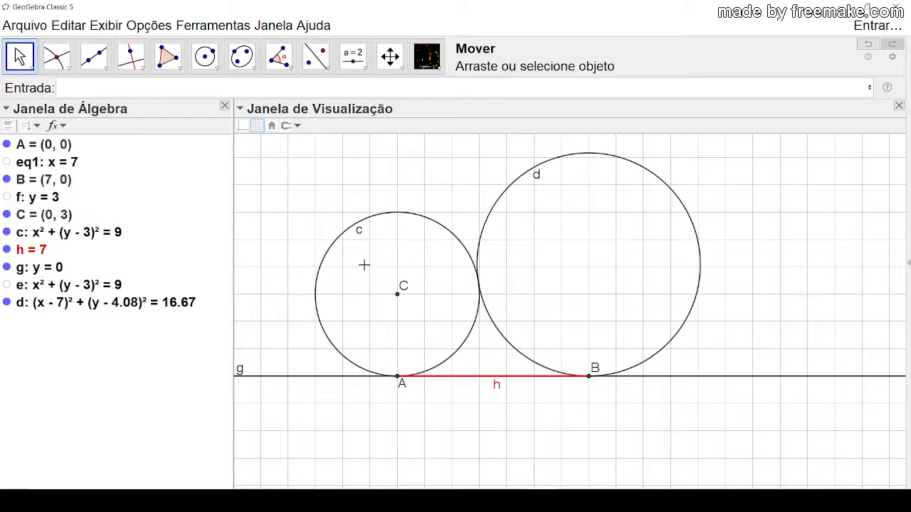
click(484, 235)
key(Delete)
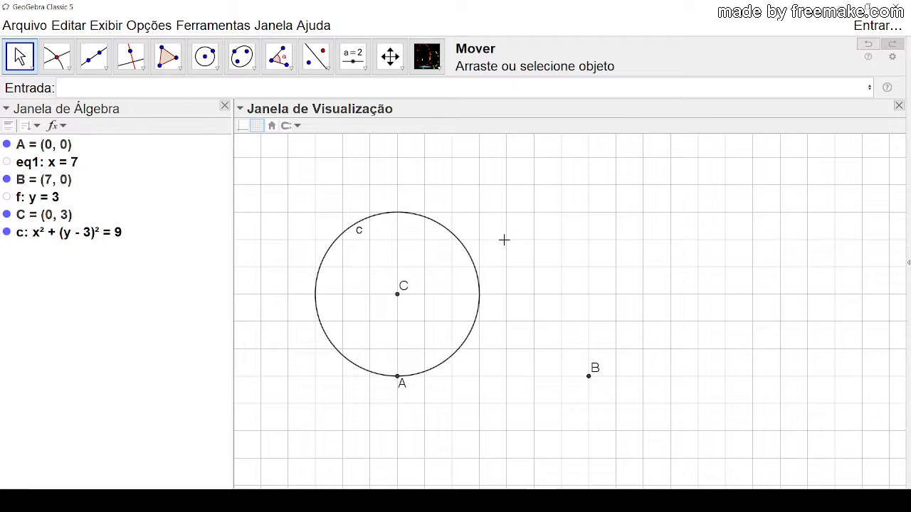
Step: Build the circle tangent at B with the Circunferência tangente tool, using points A and B and the radius Raio(c)
click(363, 226)
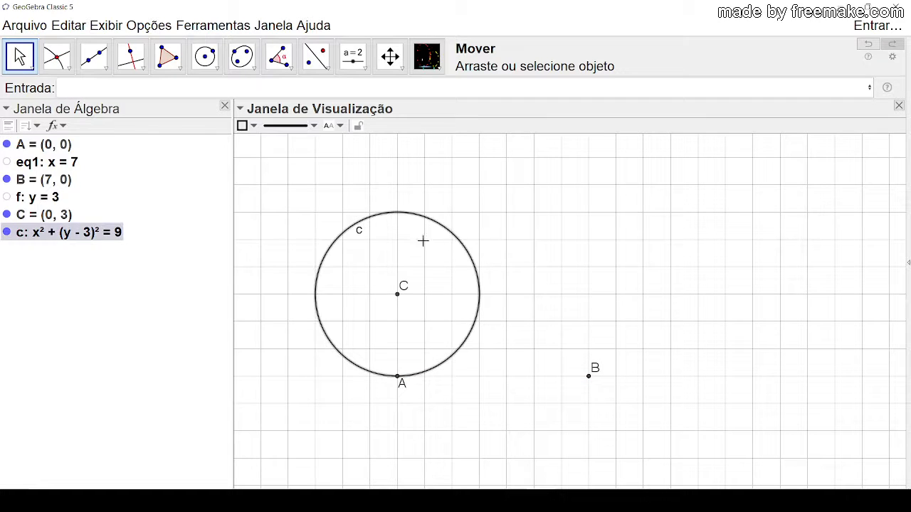
click(438, 264)
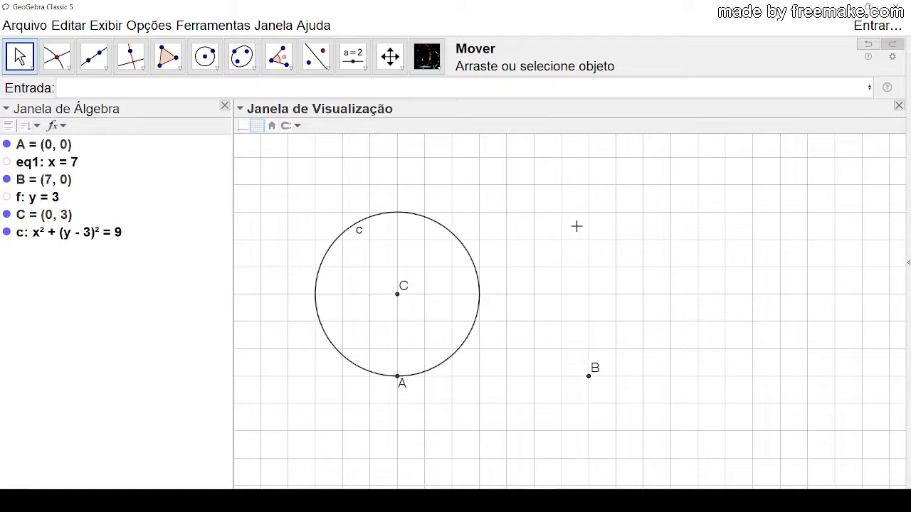
click(427, 56)
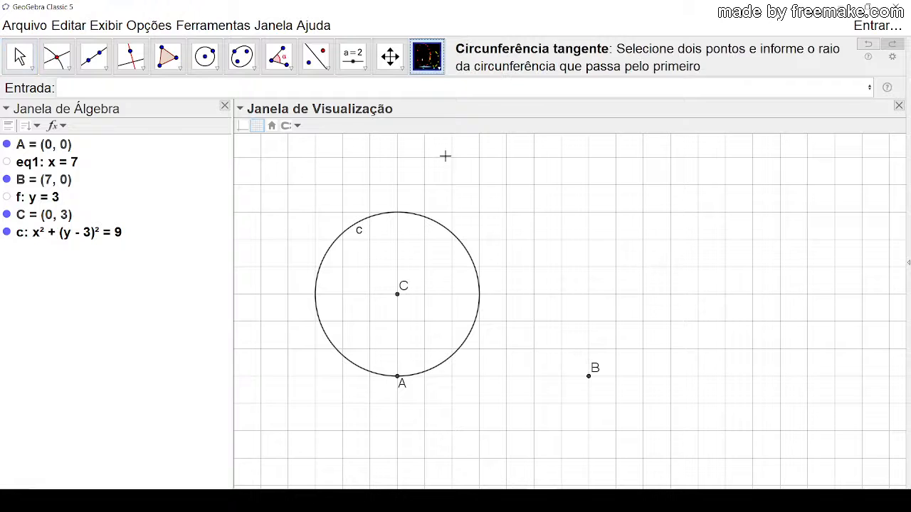
click(397, 375)
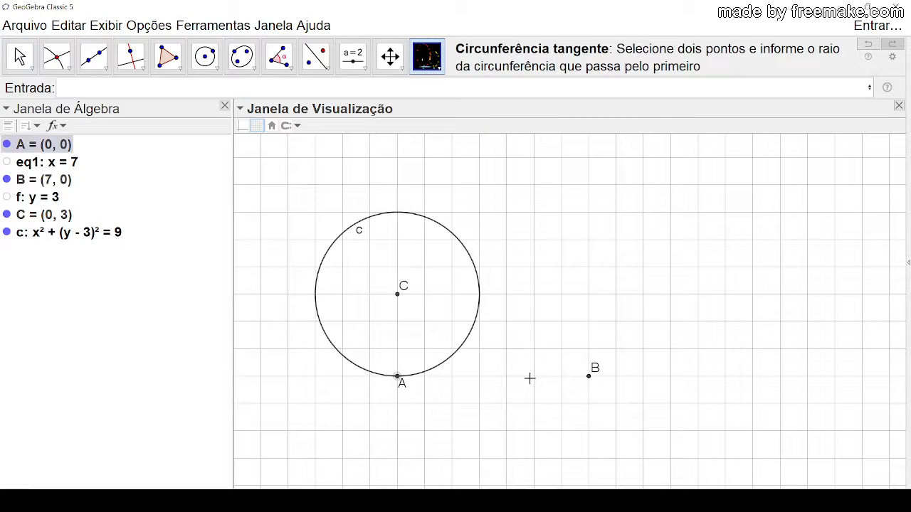
click(590, 376)
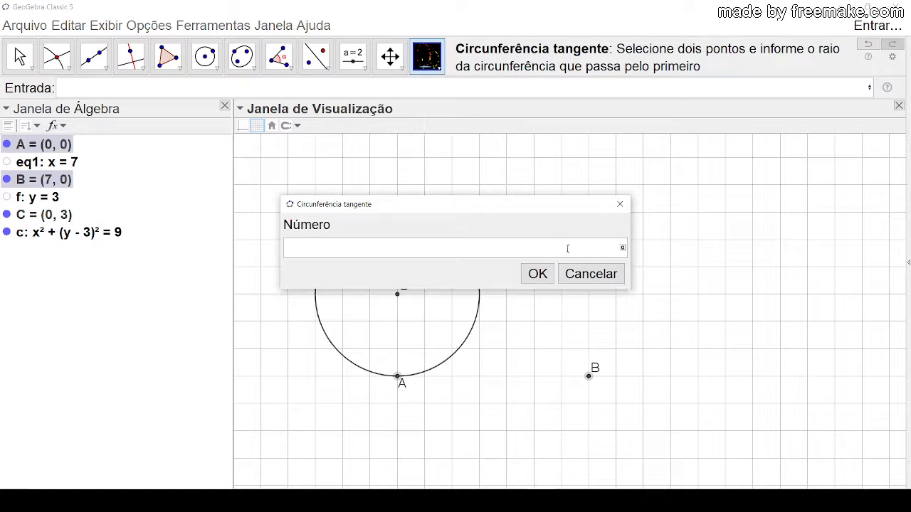
drag(539, 197, 616, 202)
drag(467, 211, 676, 194)
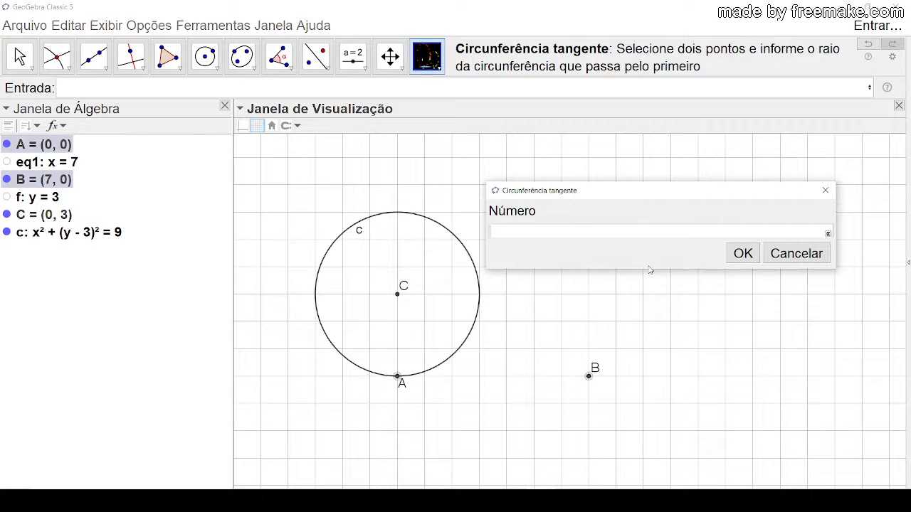
drag(647, 268, 656, 293)
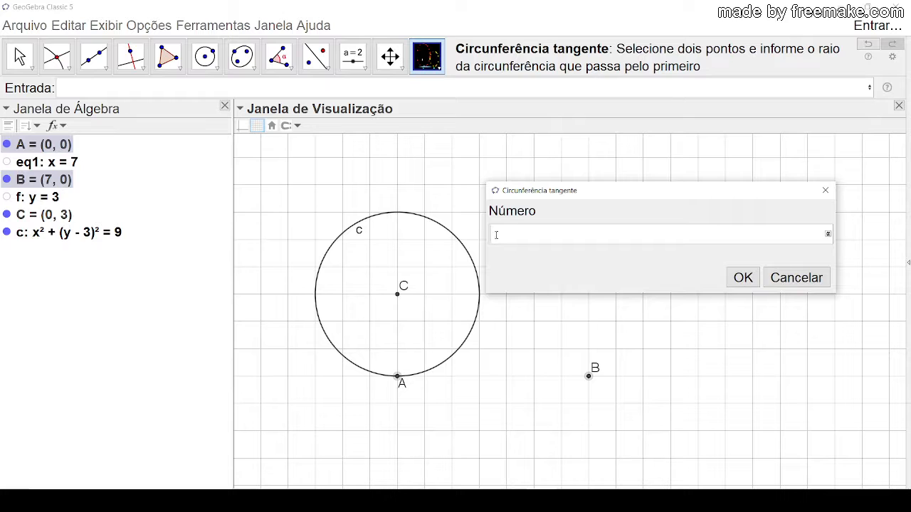
text(Raiop)
key(BackSpace)
text((c)
key(Return)
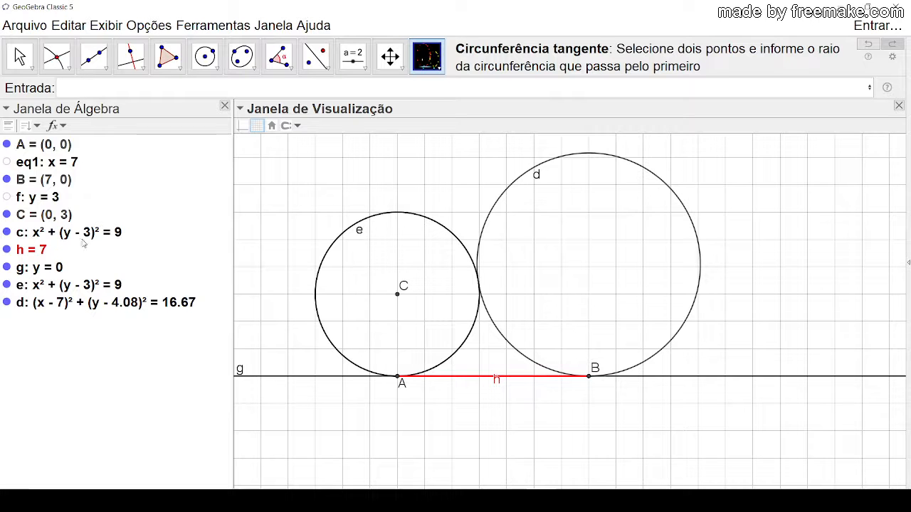
Step: Hide the original circle c and undo the stray point placed inside circle d
click(7, 233)
click(7, 233)
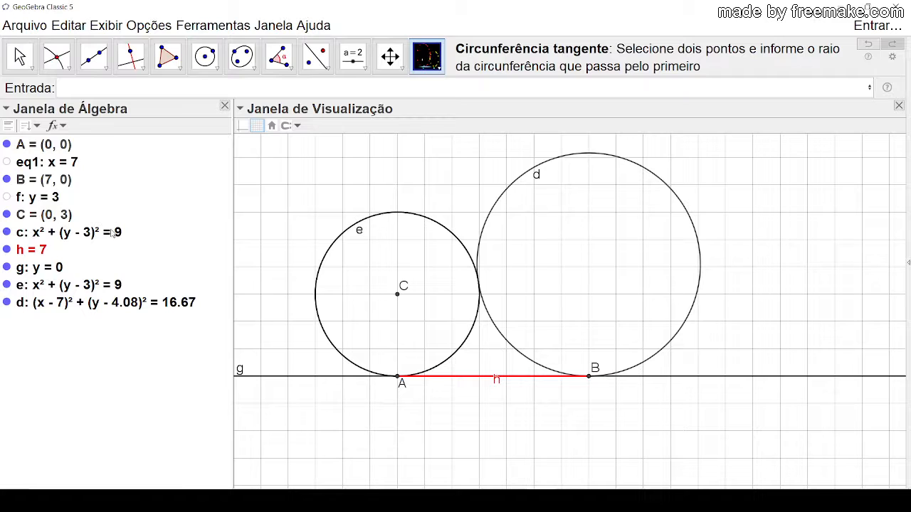
click(498, 233)
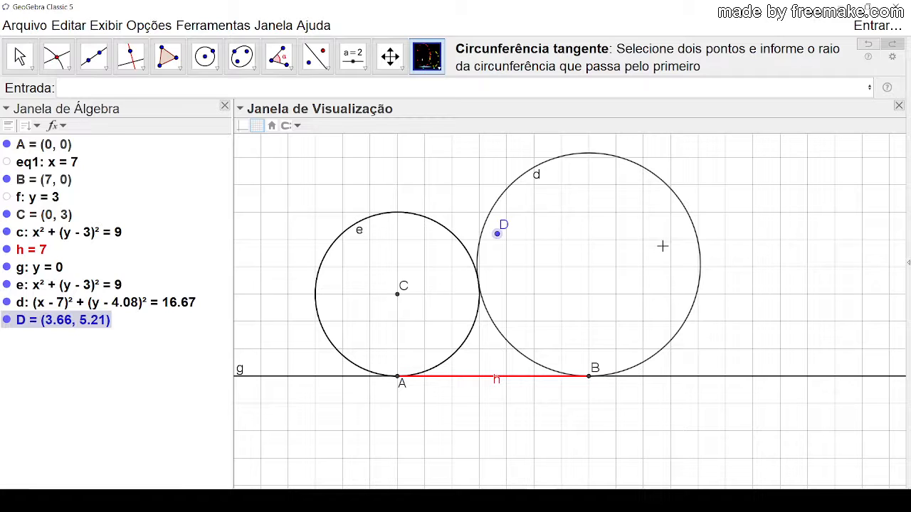
key(ctrl+z)
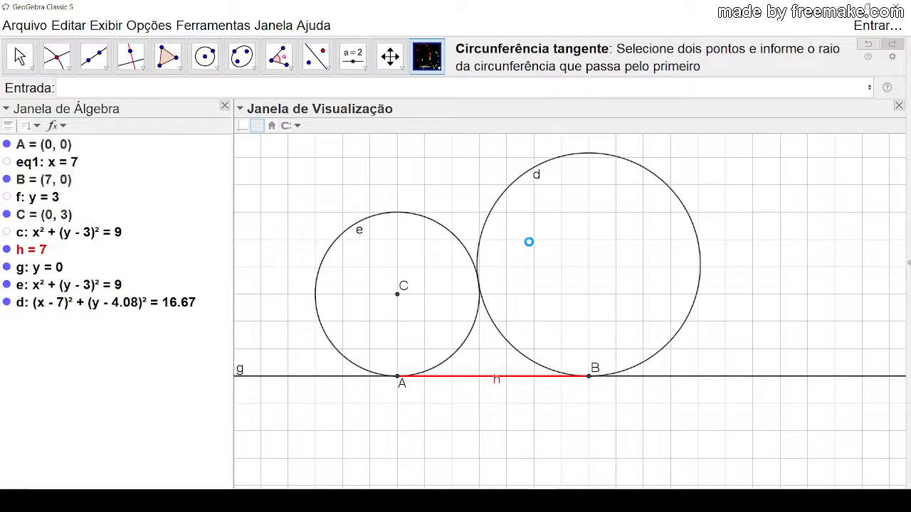
click(20, 57)
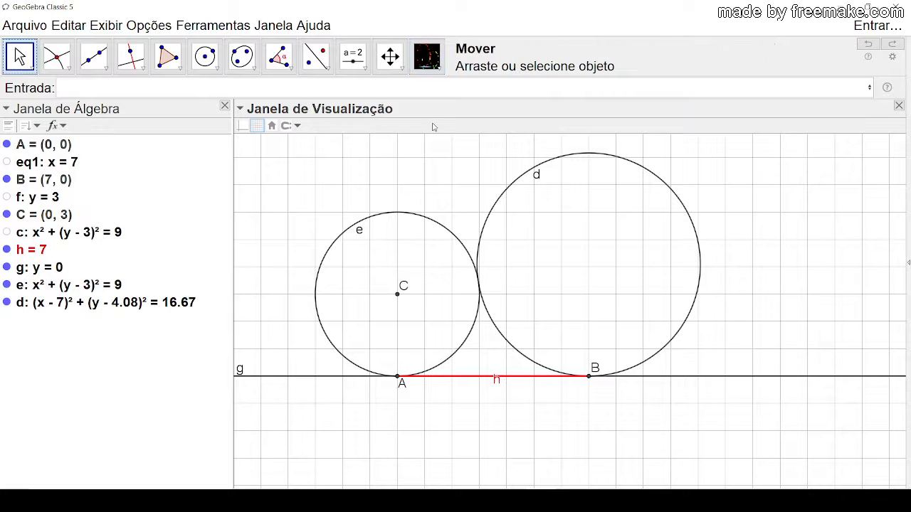
drag(455, 148, 420, 193)
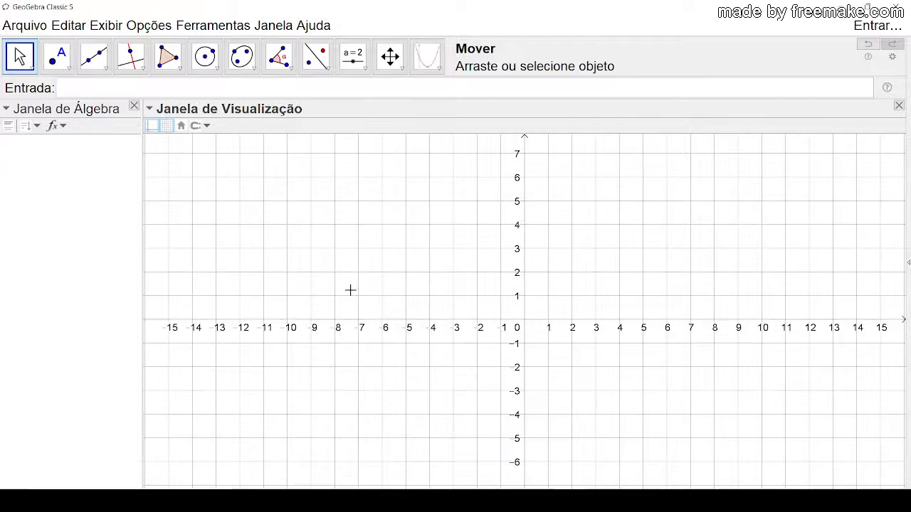
Step: In the blank construction, apply Circunferência tangente to new points at about (-10.75, 2.14) and (4.97, 2.28) with radius 5
click(428, 57)
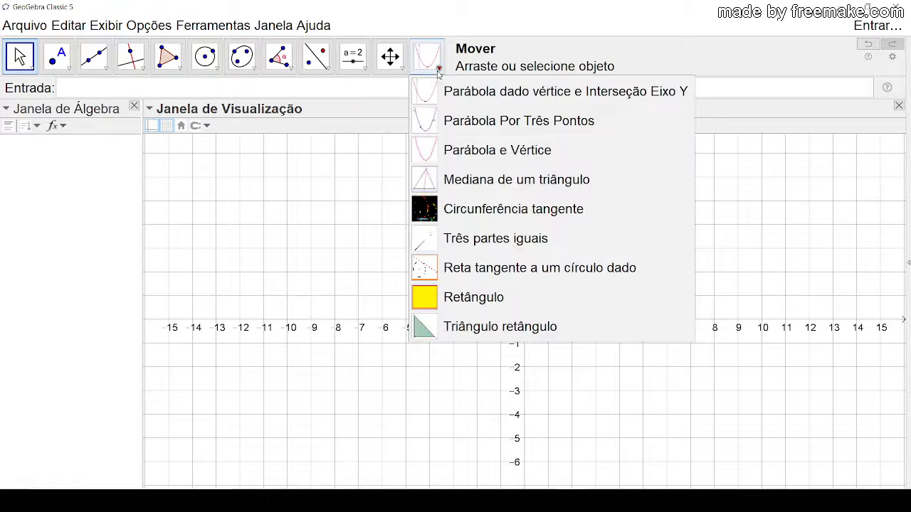
click(502, 209)
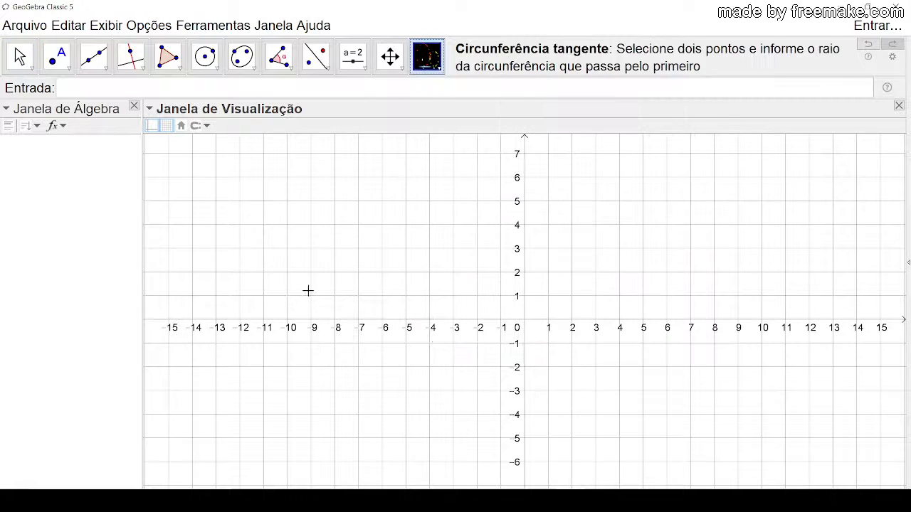
click(269, 268)
click(642, 265)
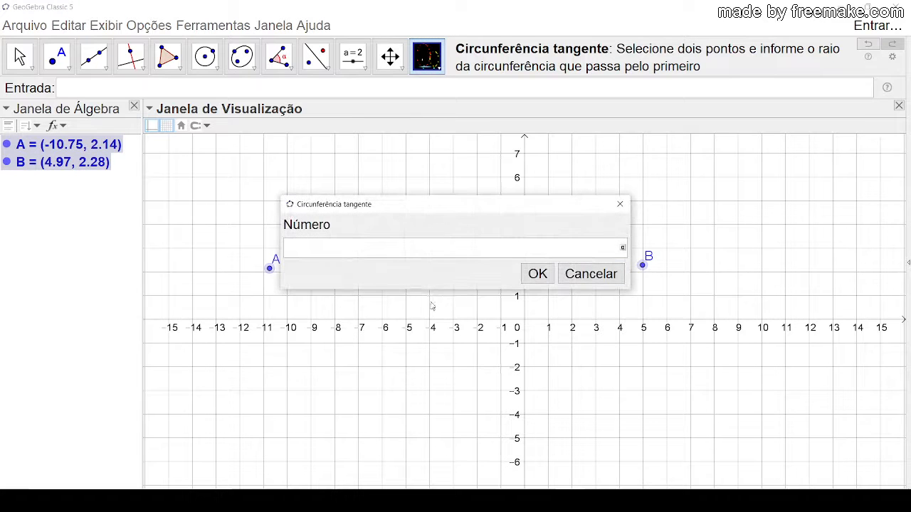
text(5)
click(530, 278)
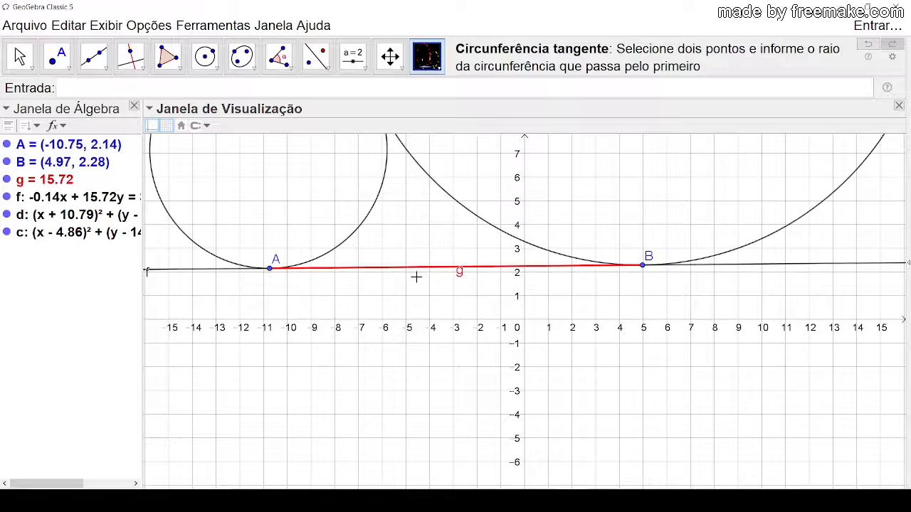
Step: Move point B to (2, 2) so that the tangent circle at B shrinks
click(23, 61)
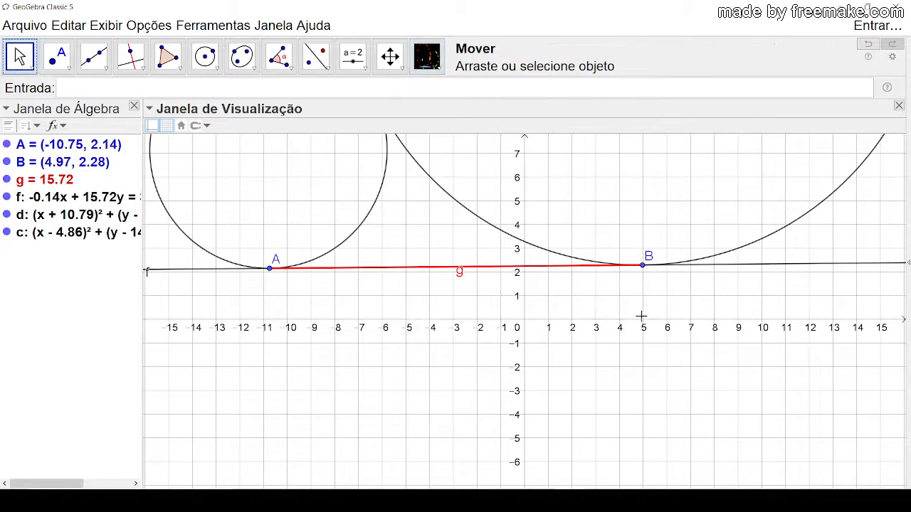
scroll(611, 298, down, 4)
scroll(592, 282, down, 2)
drag(569, 325, 494, 404)
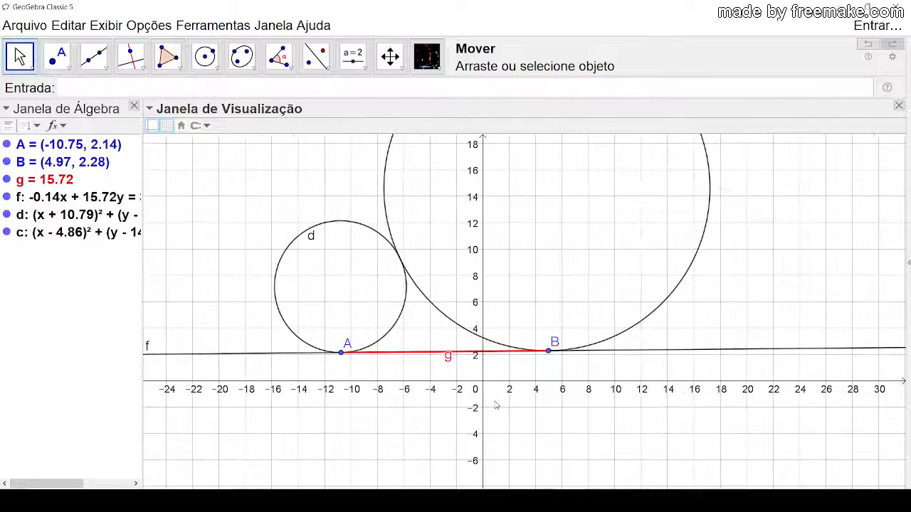
scroll(494, 401, down, 3)
scroll(587, 349, down, 1)
scroll(697, 311, up, 1)
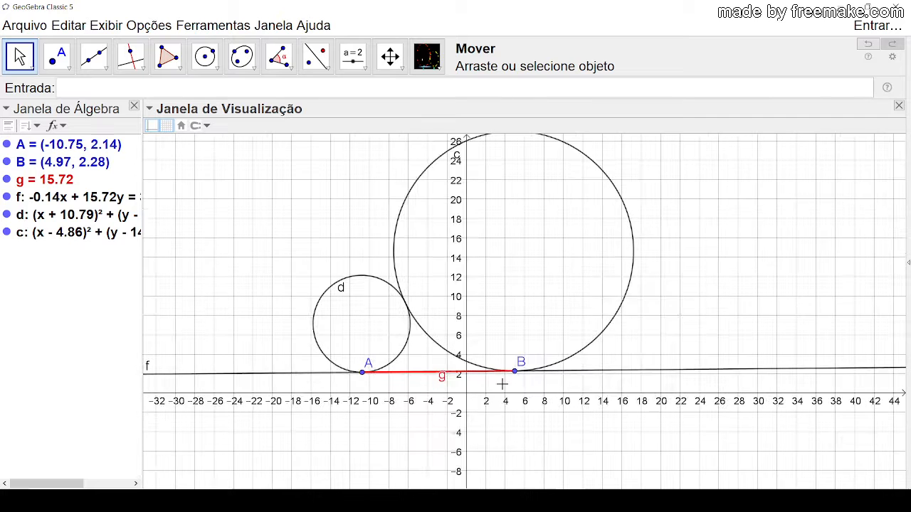
drag(515, 378, 486, 374)
drag(661, 310, 666, 290)
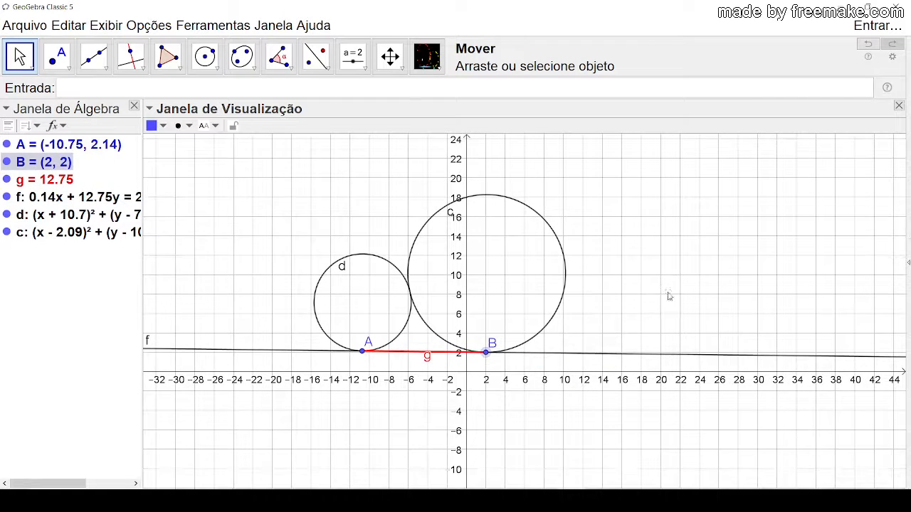
Step: Hide the coordinate axes and the grid of the drawing area
right_click(651, 194)
click(678, 234)
right_click(653, 209)
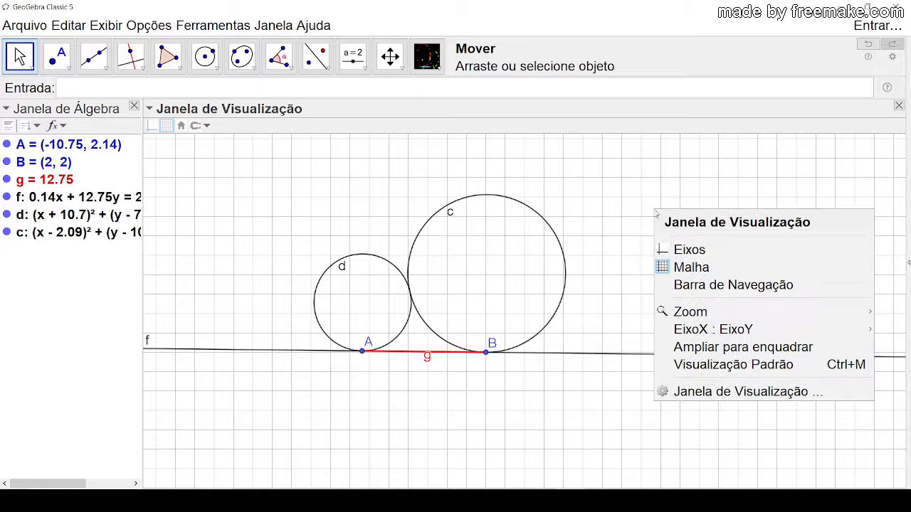
click(689, 267)
drag(633, 286, 628, 257)
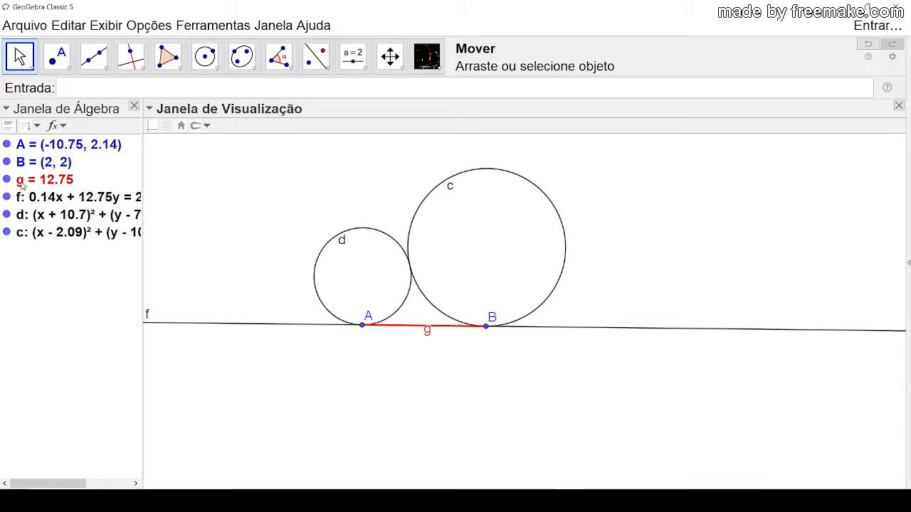
Step: Hide the red segment g between points A and B
click(5, 180)
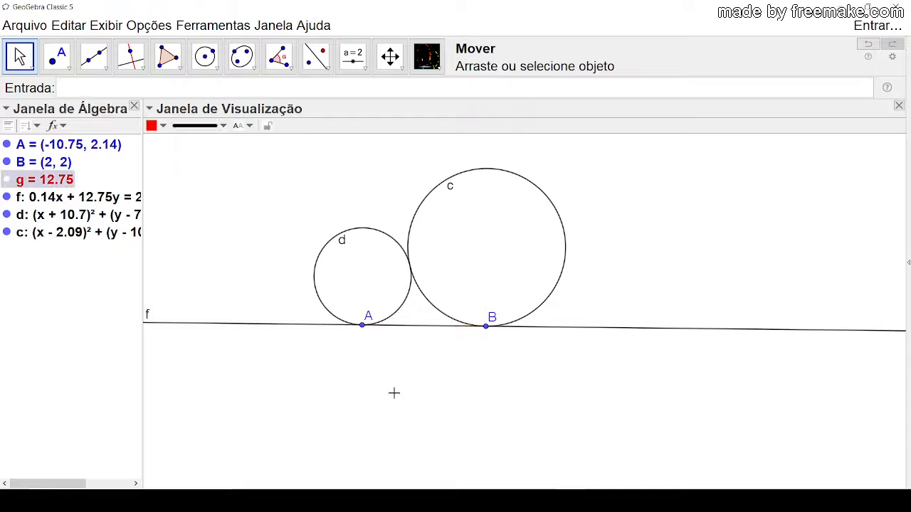
click(392, 392)
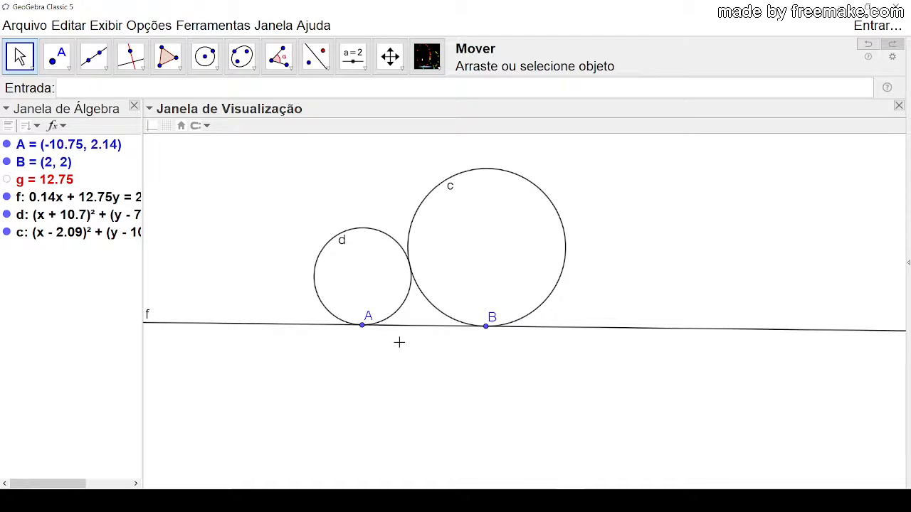
drag(602, 256, 618, 258)
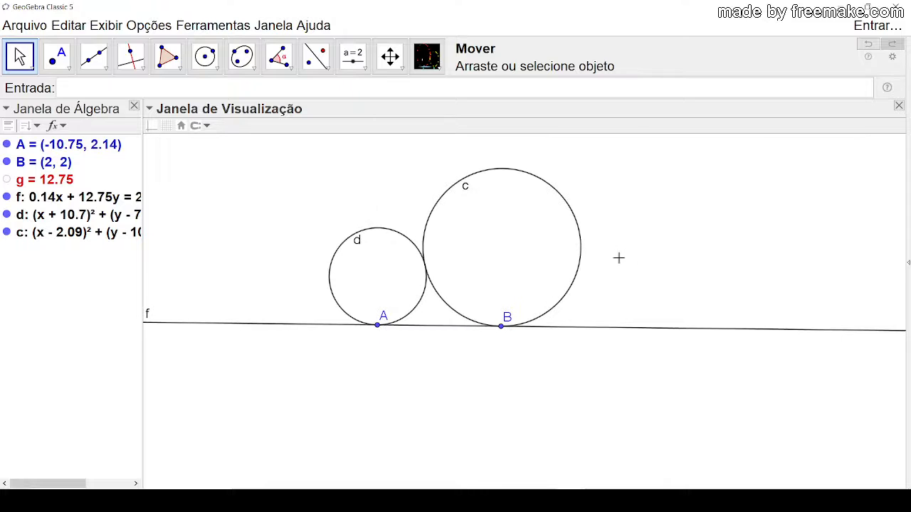
scroll(619, 257, up, 1)
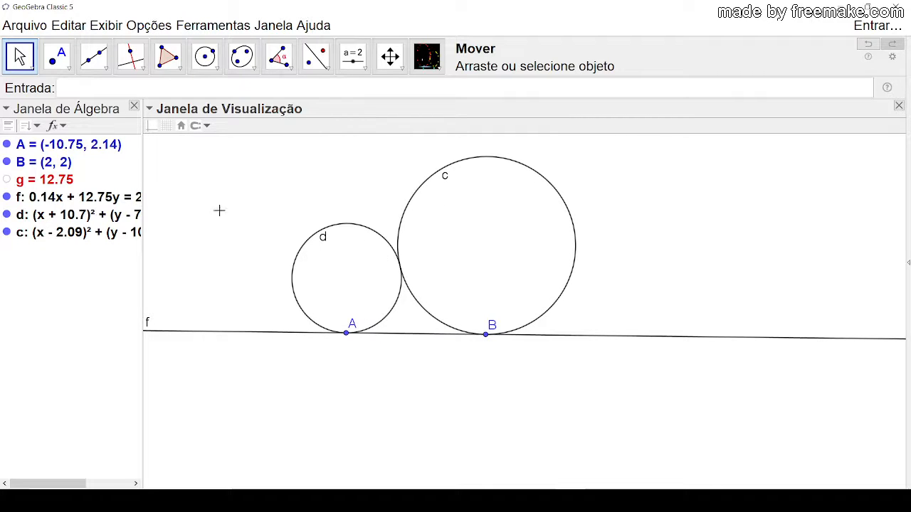
Step: Mark the centres of circles d and c with the Ponto Médio ou Centro tool
click(58, 58)
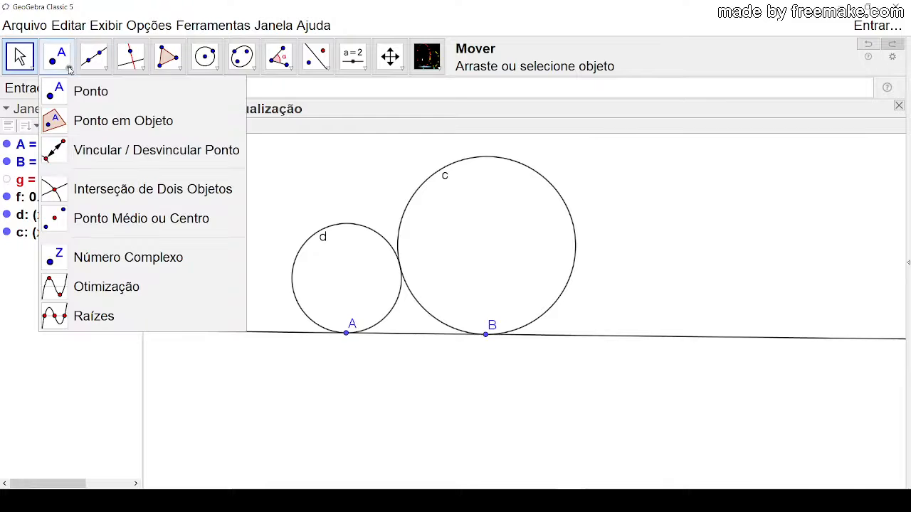
click(94, 218)
click(302, 245)
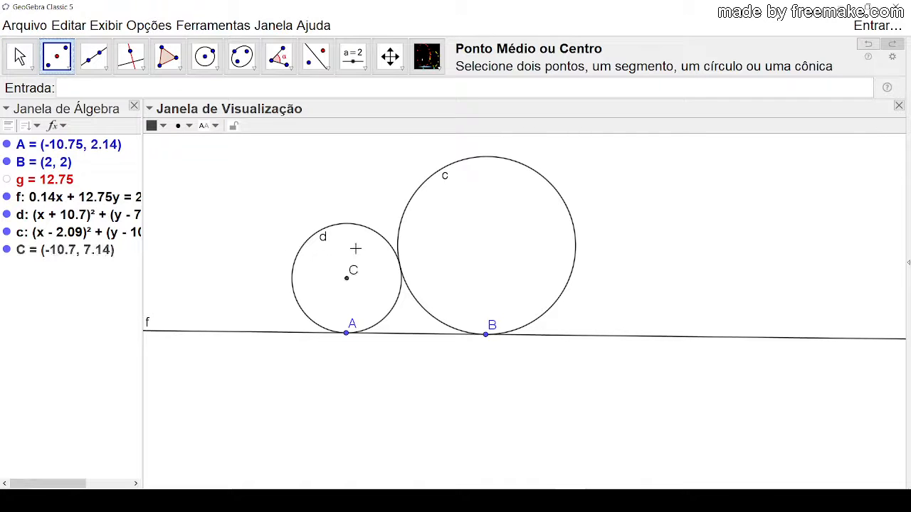
click(540, 179)
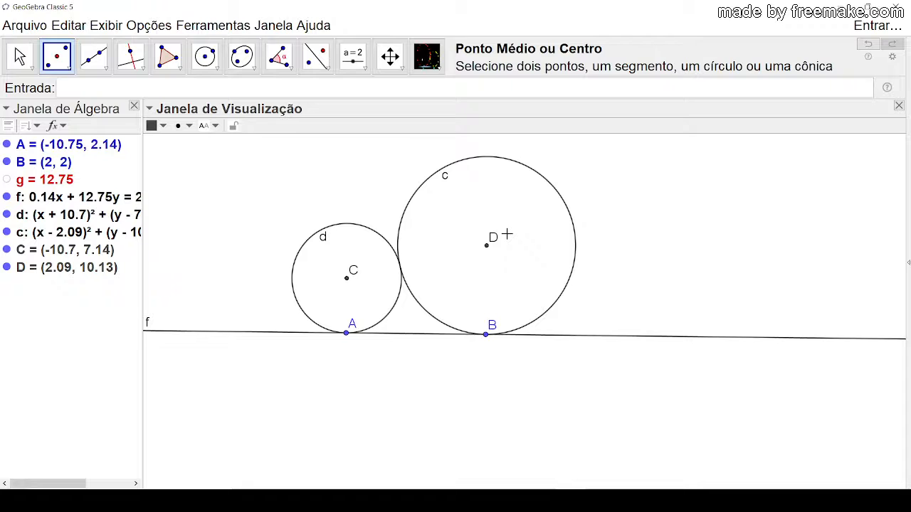
click(20, 59)
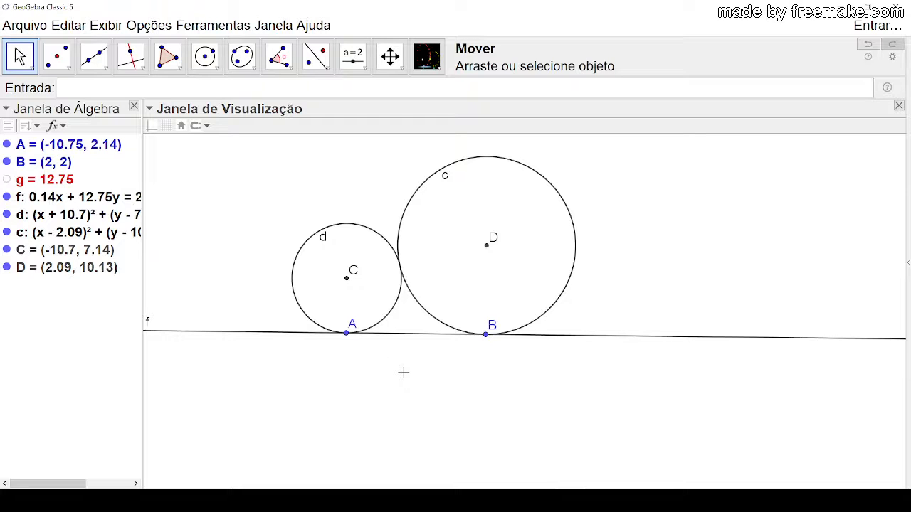
drag(238, 161, 269, 192)
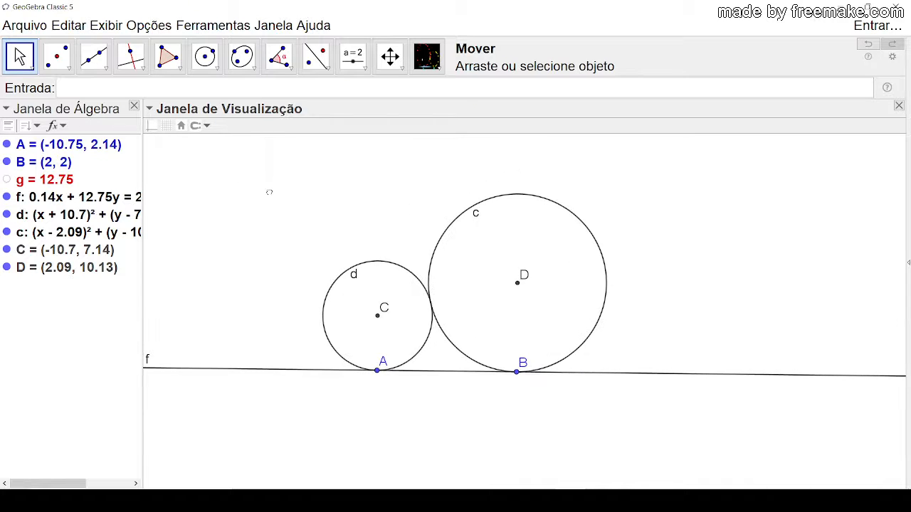